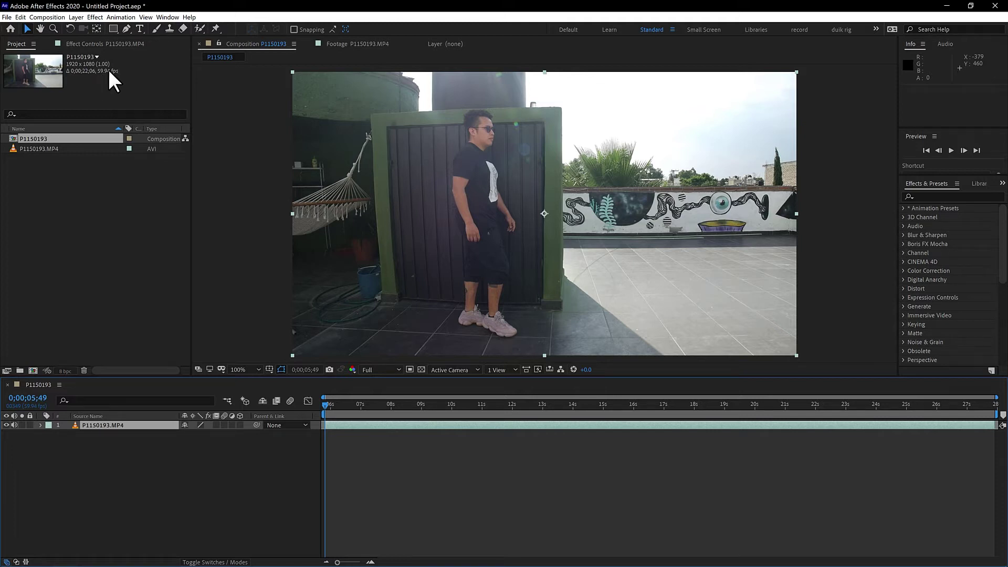
# Set the frame rate of the P1150193 composition to 120 frames per second.
pyautogui.moveTo(324, 407); pyautogui.dragTo(326, 428)
pyautogui.rightClick(257, 120)
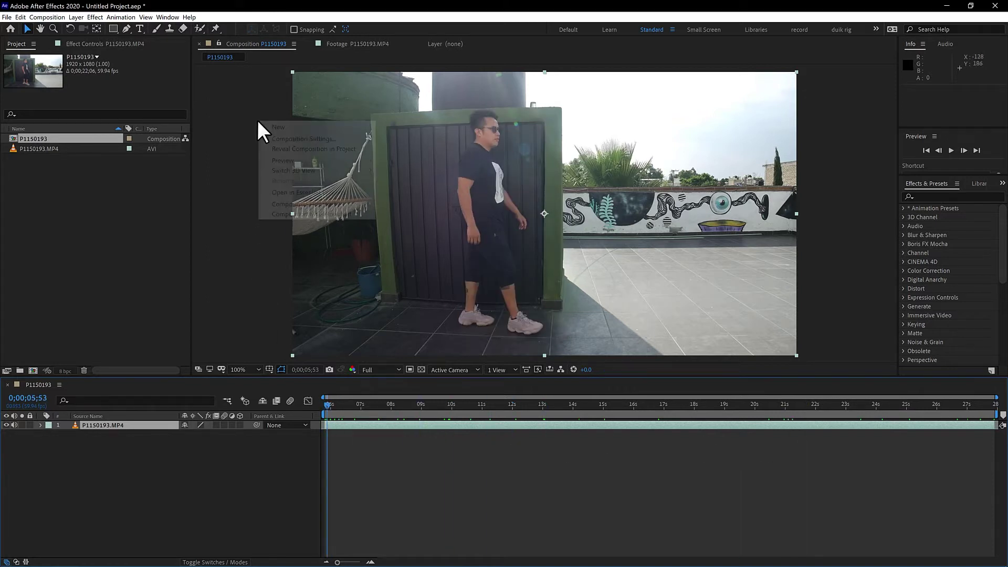
pyautogui.rightClick(242, 90)
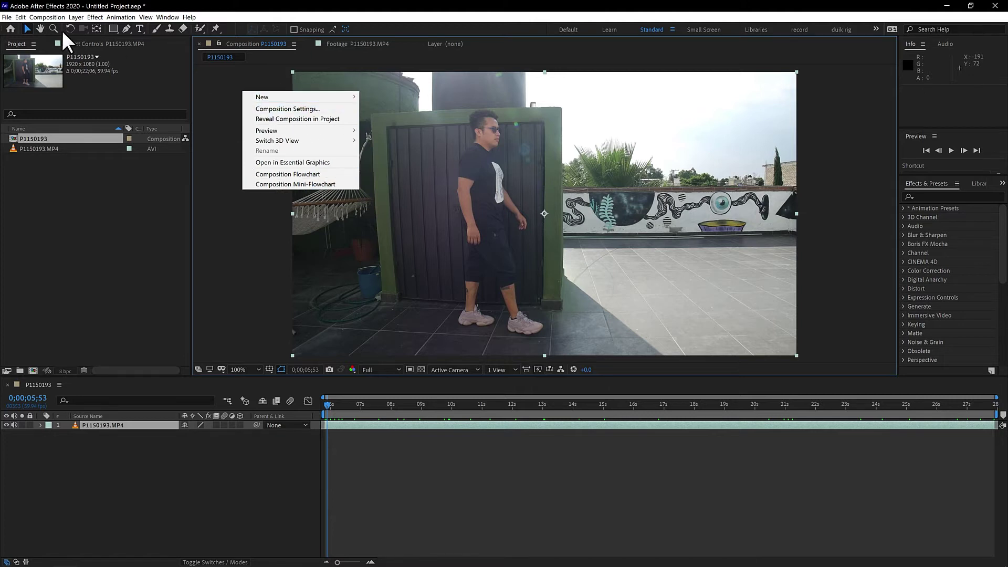
pyautogui.click(52, 17)
pyautogui.click(52, 18)
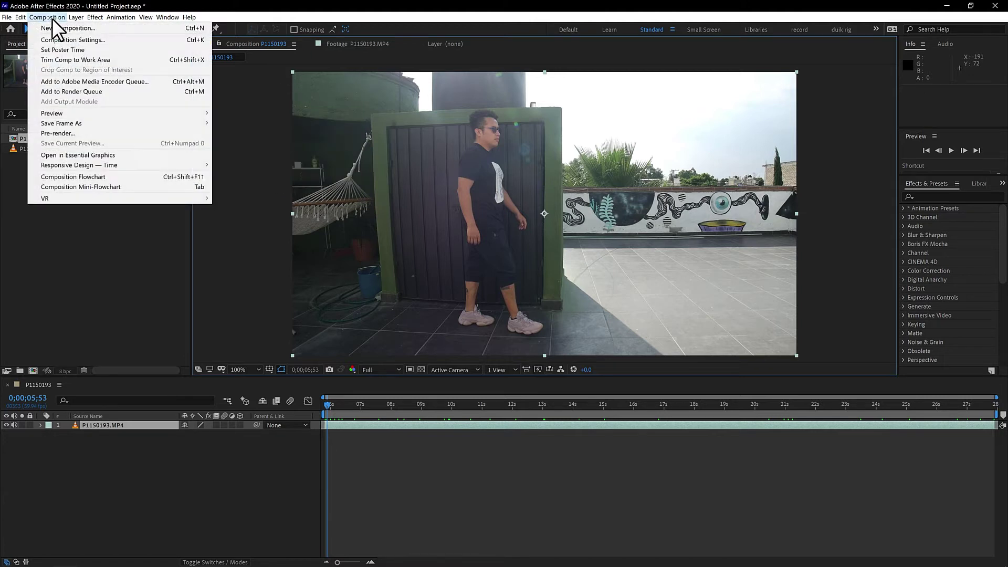
pyautogui.click(65, 40)
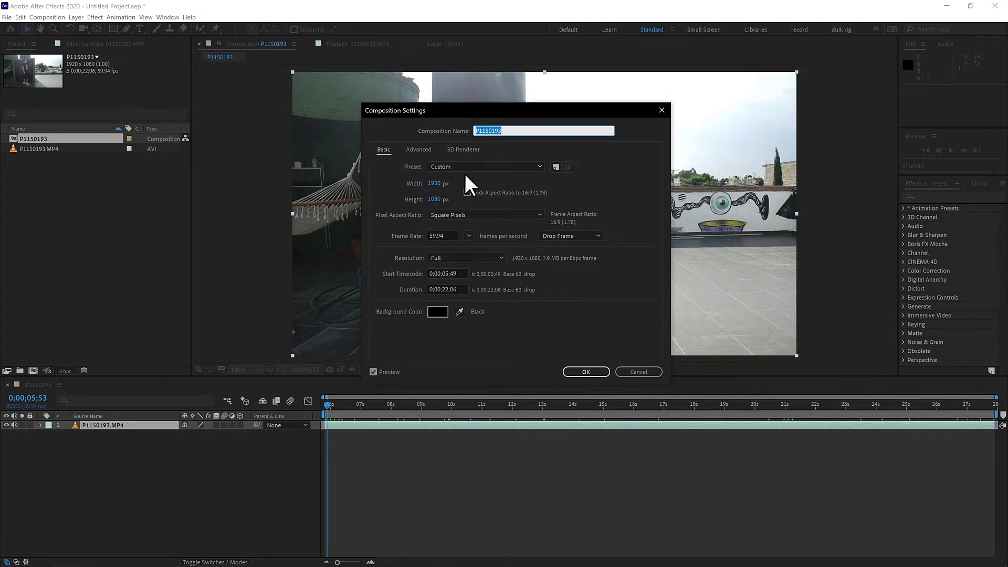
pyautogui.click(445, 236)
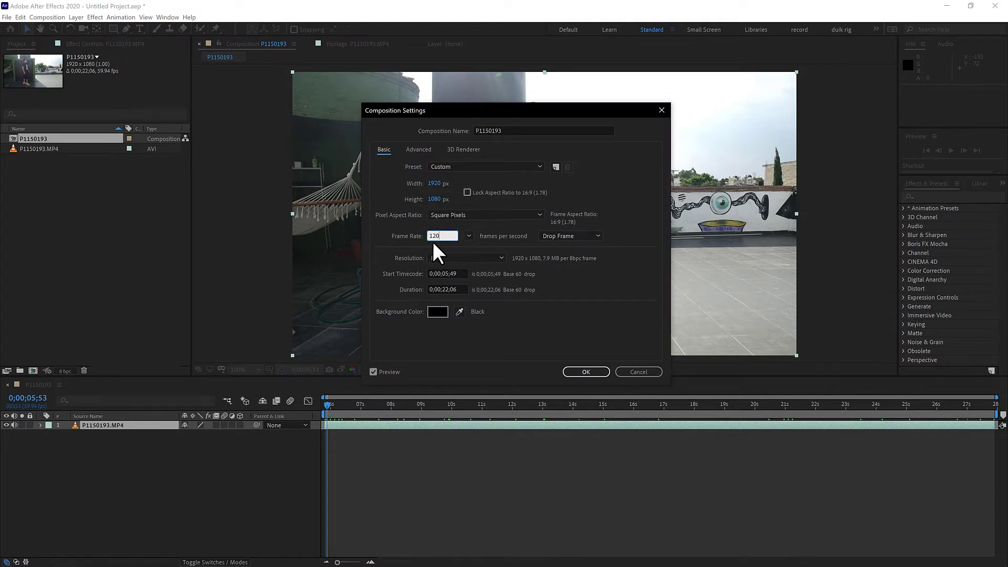
pyautogui.click(584, 372)
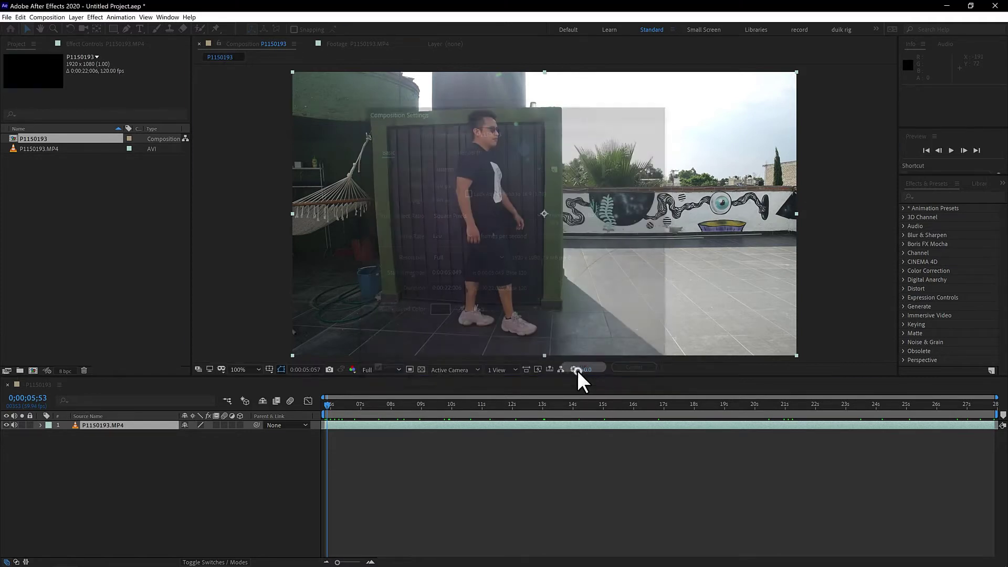
# Inspect the frame at about 15 seconds and enable frame blending on the P1150193.MP4 layer.
pyautogui.moveTo(420, 407); pyautogui.dragTo(619, 414)
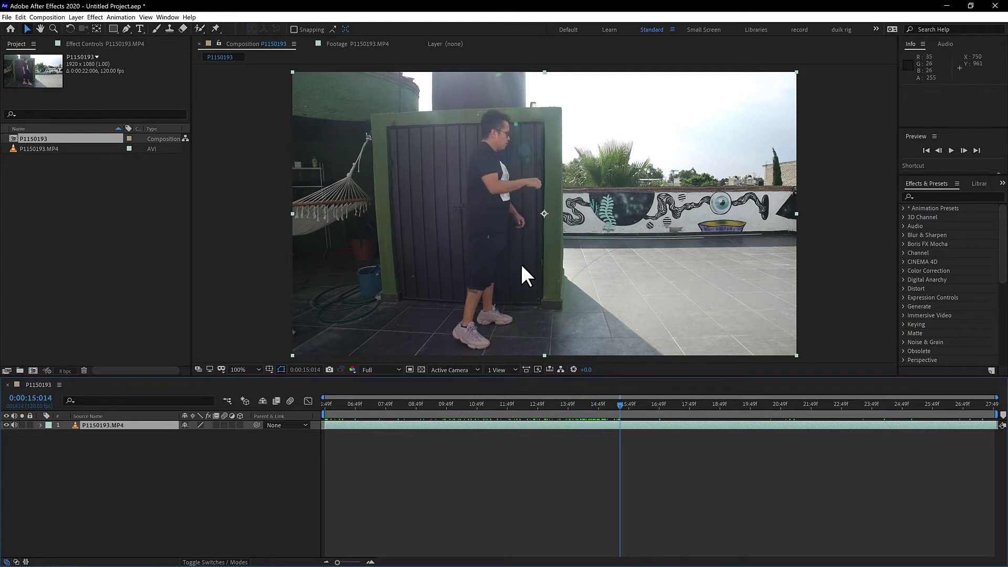
pyautogui.scroll(4, 527, 190)
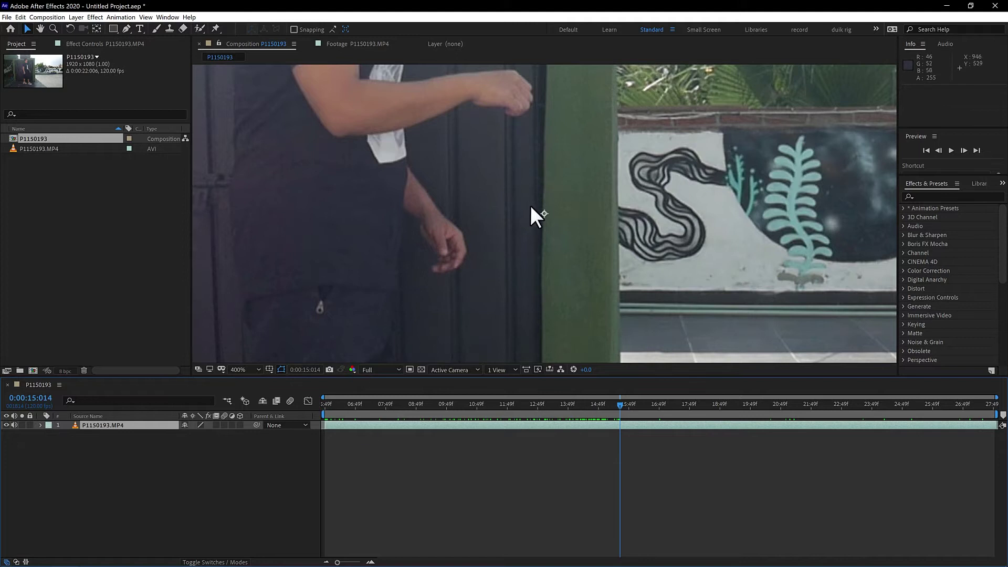
pyautogui.scroll(-2, 531, 207)
pyautogui.scroll(-4, 535, 213)
pyautogui.scroll(2, 534, 150)
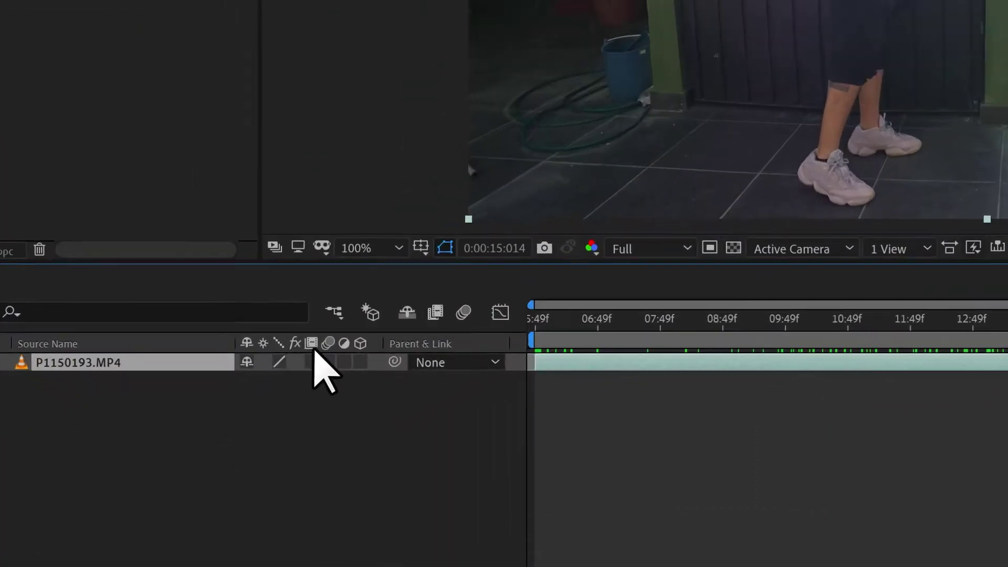
pyautogui.click(311, 361)
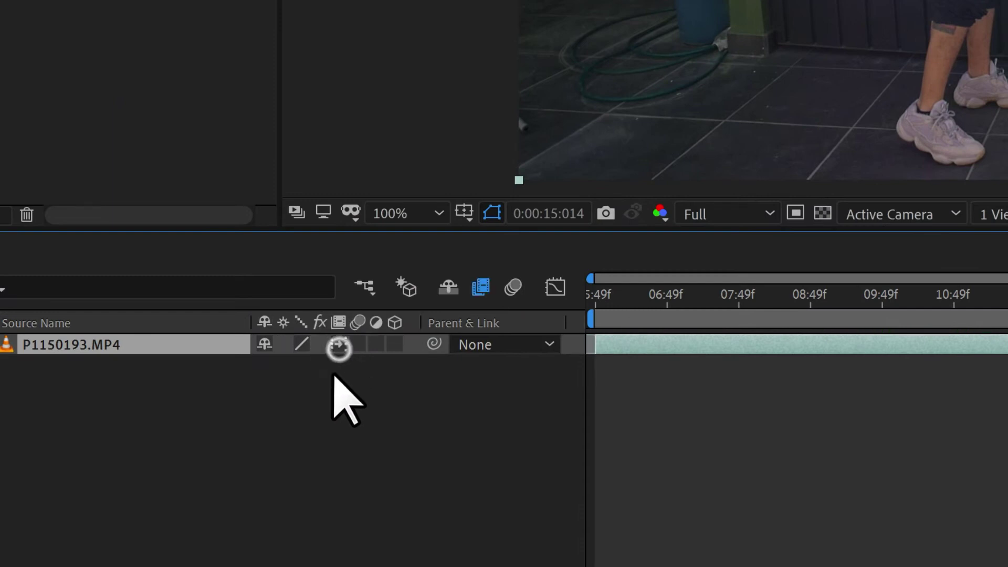
pyautogui.click(339, 347)
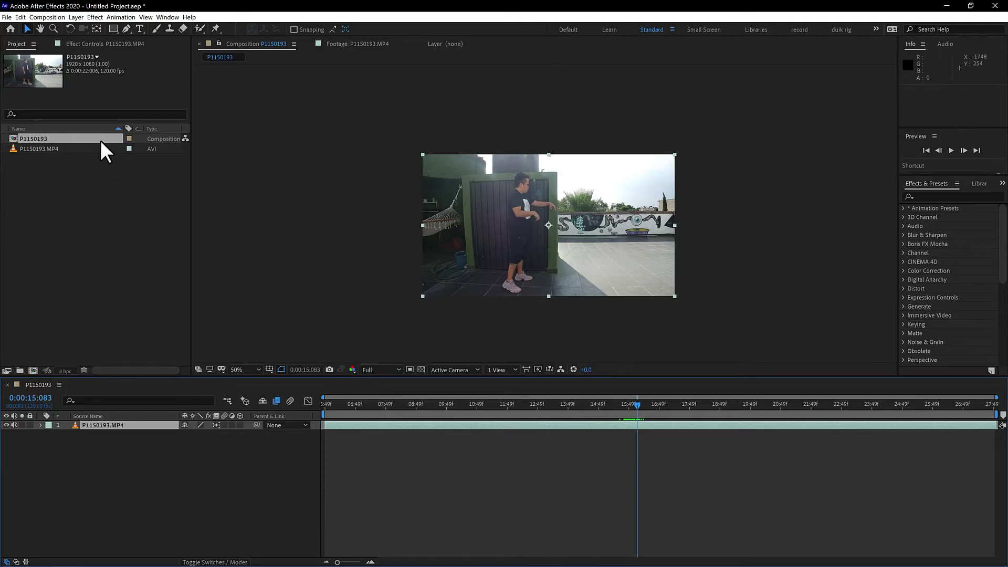
# Check the P1150193.MP4 footage details and raise the composition's frame rate to 240 frames per second.
pyautogui.click(41, 149)
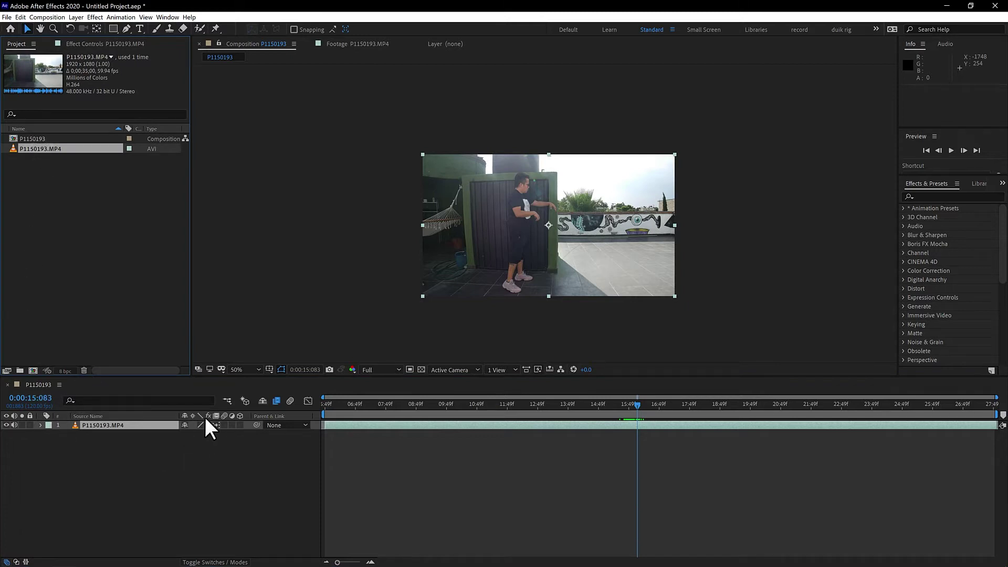
pyautogui.rightClick(297, 295)
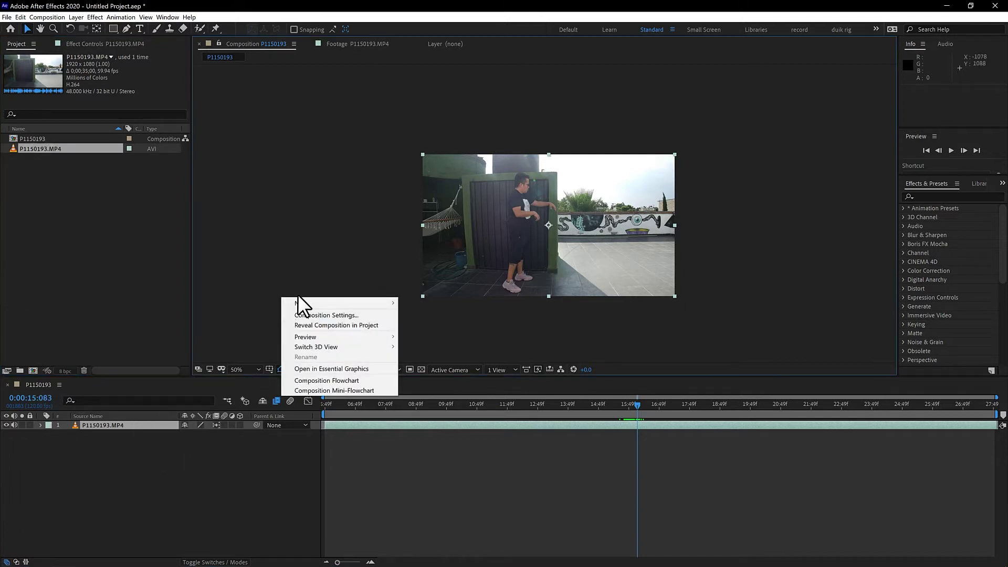
pyautogui.click(325, 315)
pyautogui.click(442, 236)
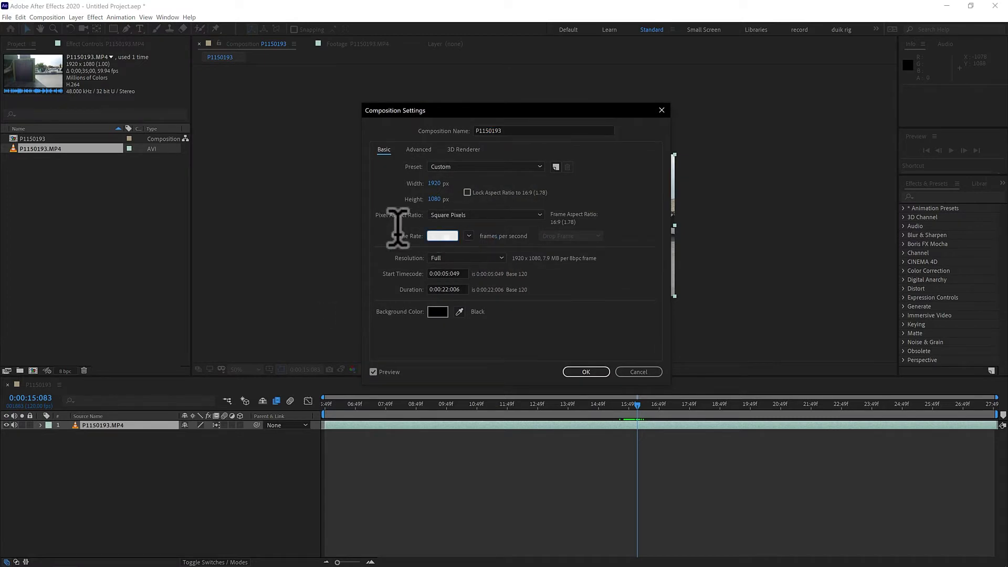
pyautogui.click(428, 236)
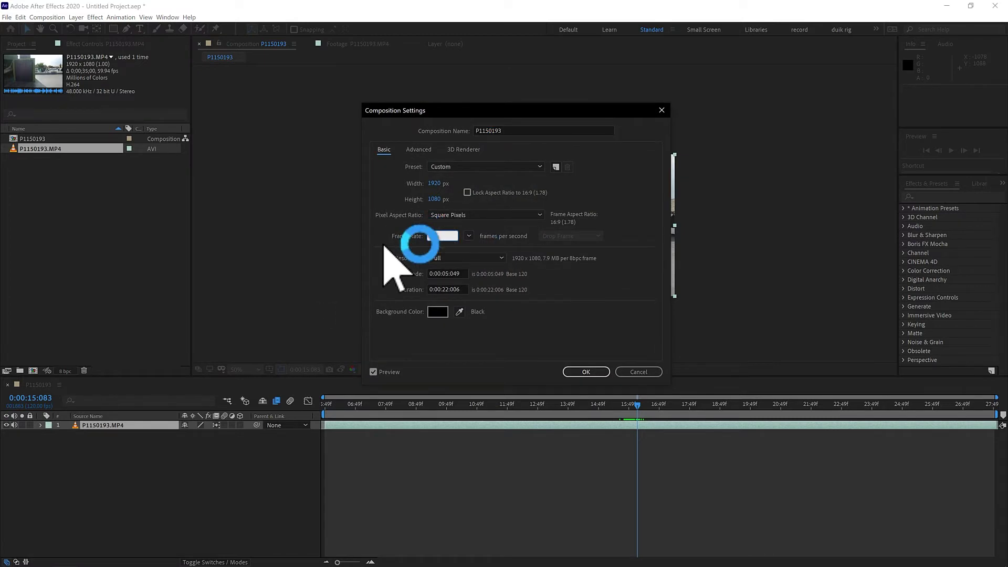
pyautogui.click(573, 372)
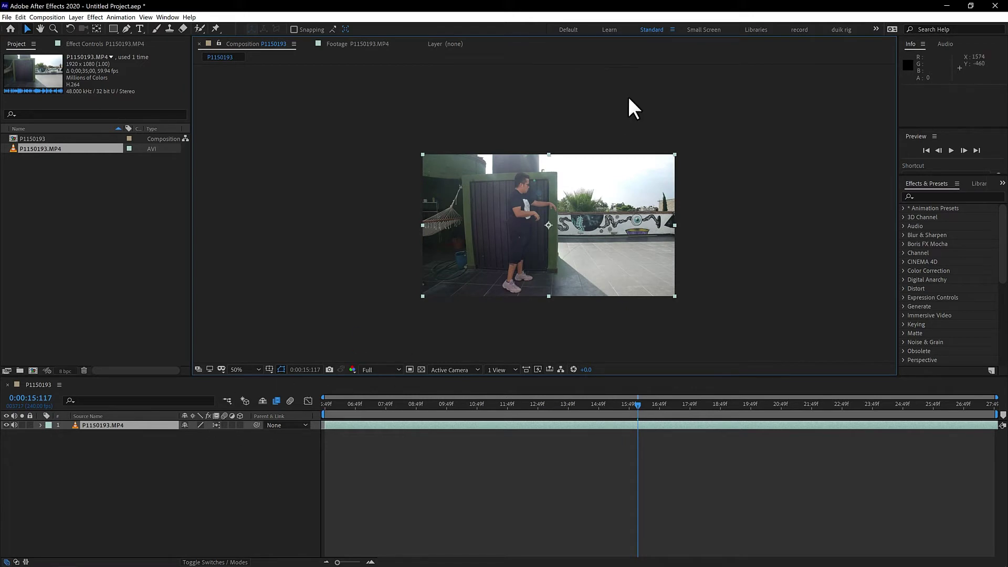
# Delete both the P1150193 composition and the P1150193.MP4 footage from the project.
pyautogui.moveTo(74, 200); pyautogui.dragTo(25, 131)
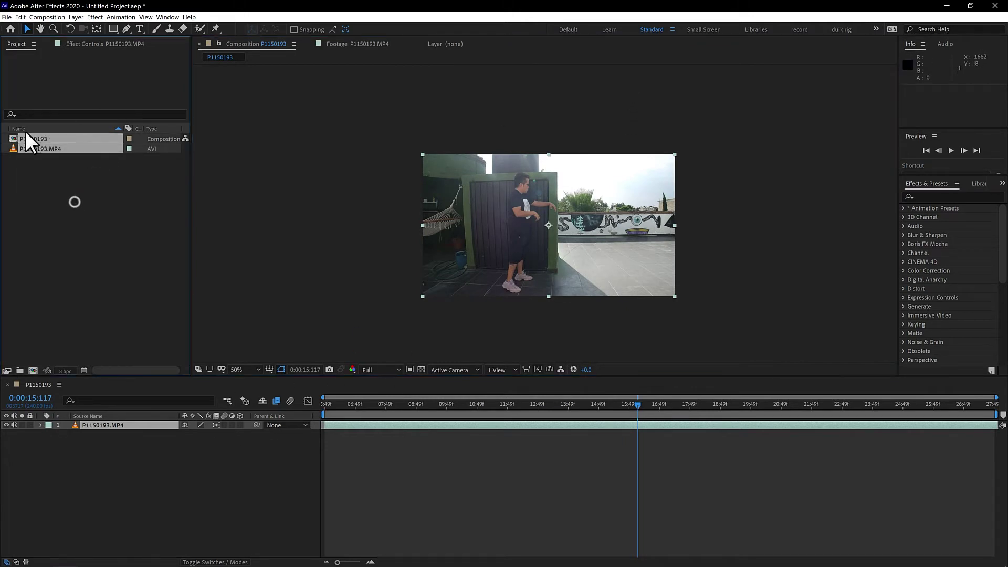
pyautogui.press('Delete')
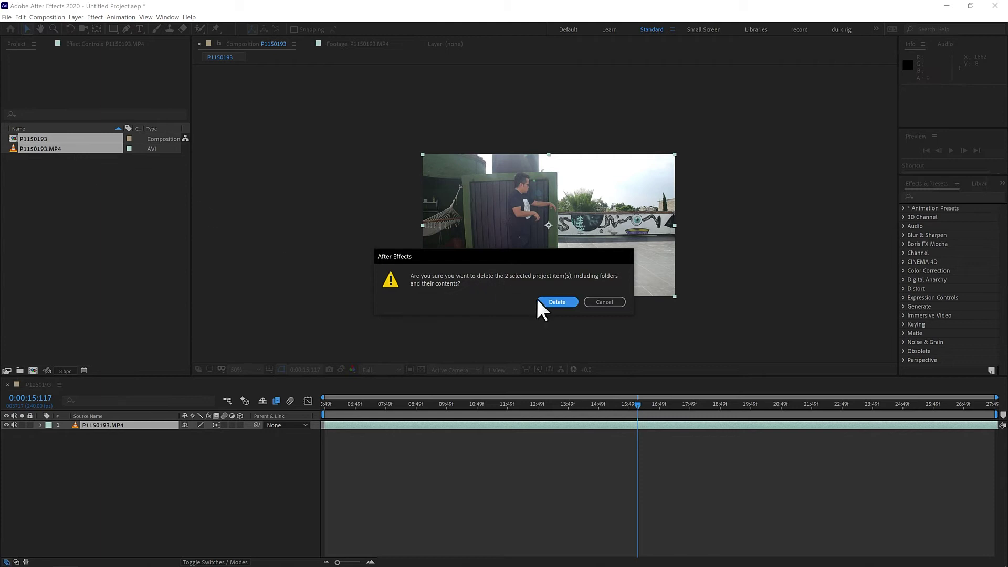
pyautogui.click(556, 301)
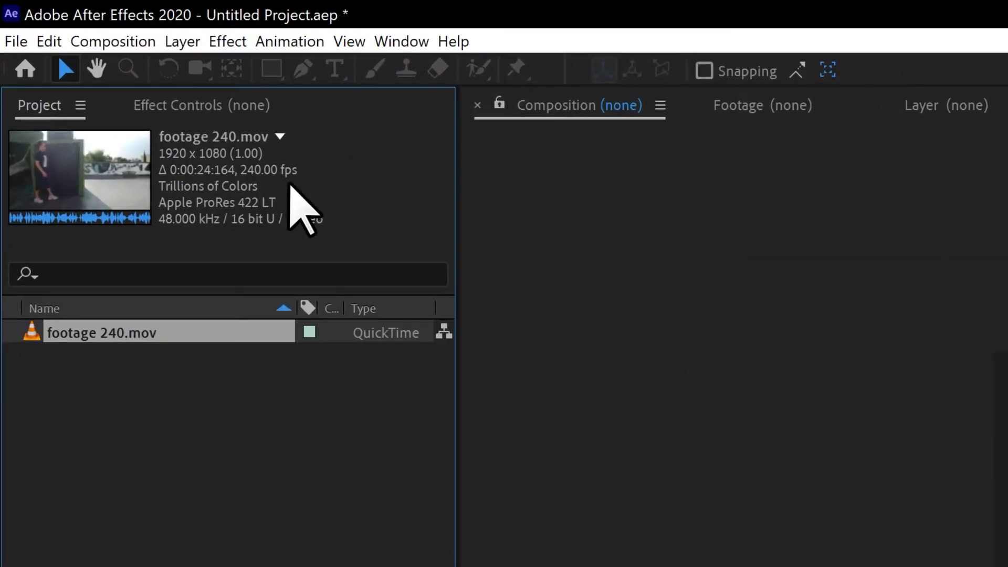
# Create a composition from footage 240.mov and rename it slit.
pyautogui.moveTo(138, 336); pyautogui.dragTo(75, 474)
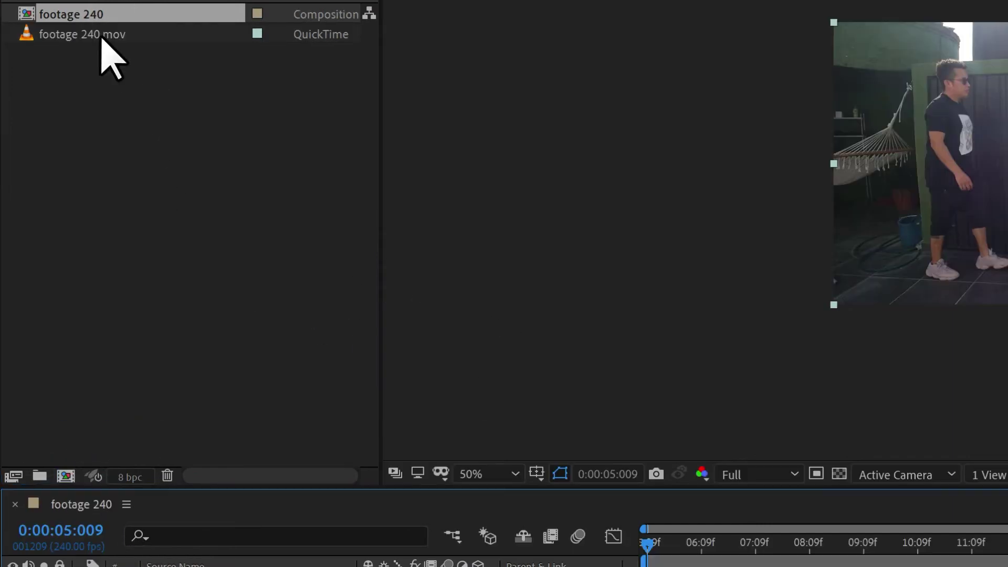
pyautogui.click(81, 17)
pyautogui.press('Return')
pyautogui.write('slit')
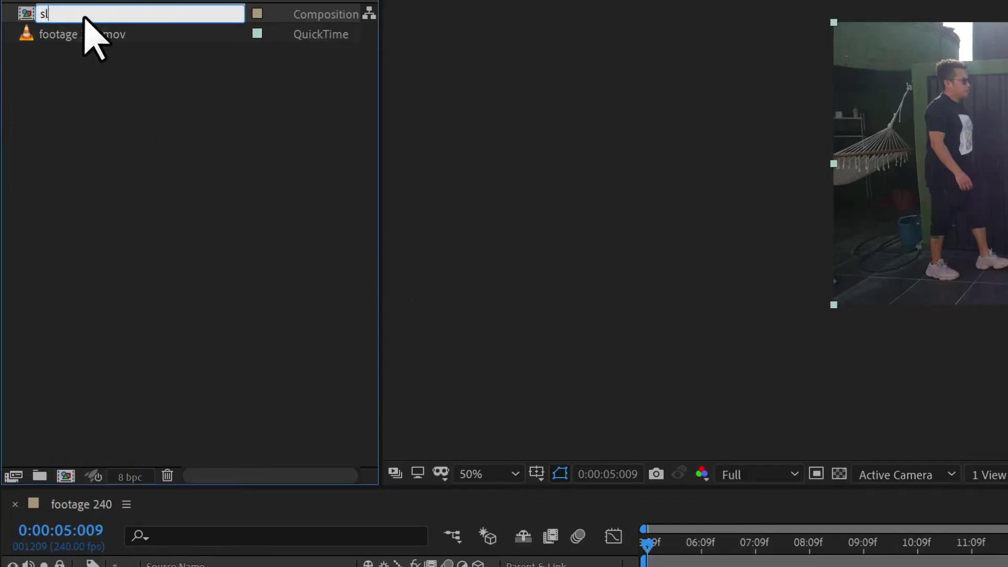
pyautogui.press('Return')
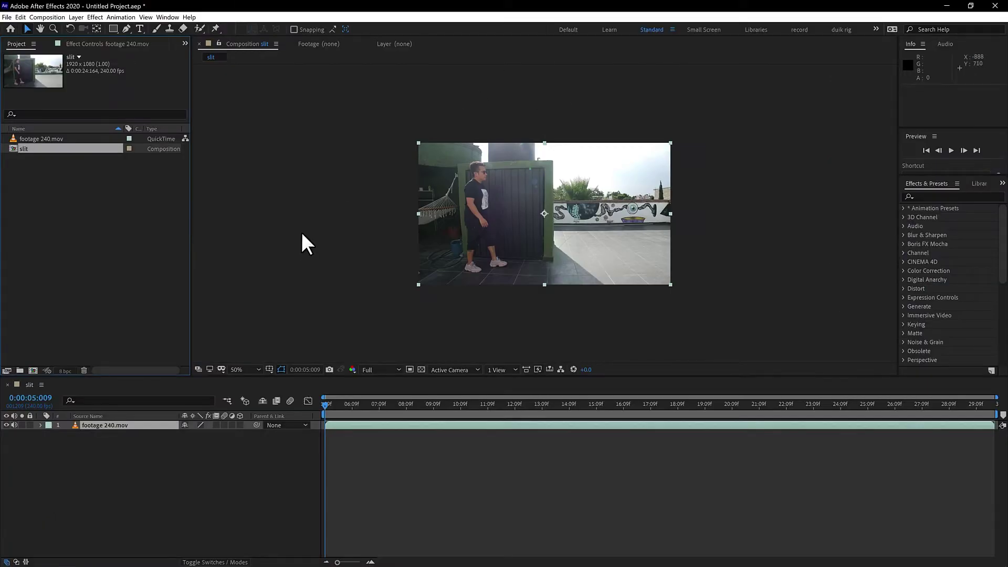
# Set the slit composition's width to 40 px in its composition settings.
pyautogui.press('.')
pyautogui.rightClick(238, 207)
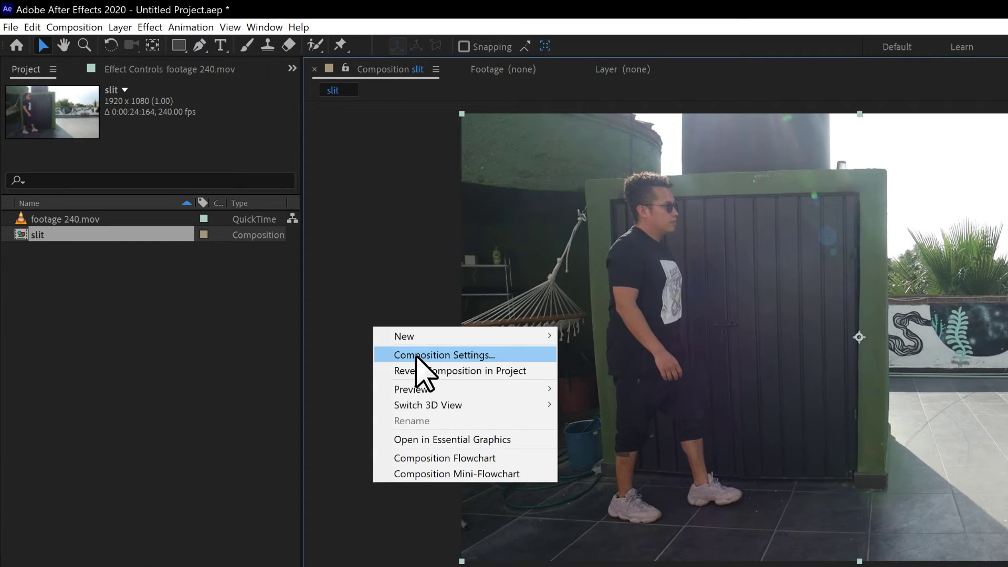
pyautogui.click(417, 356)
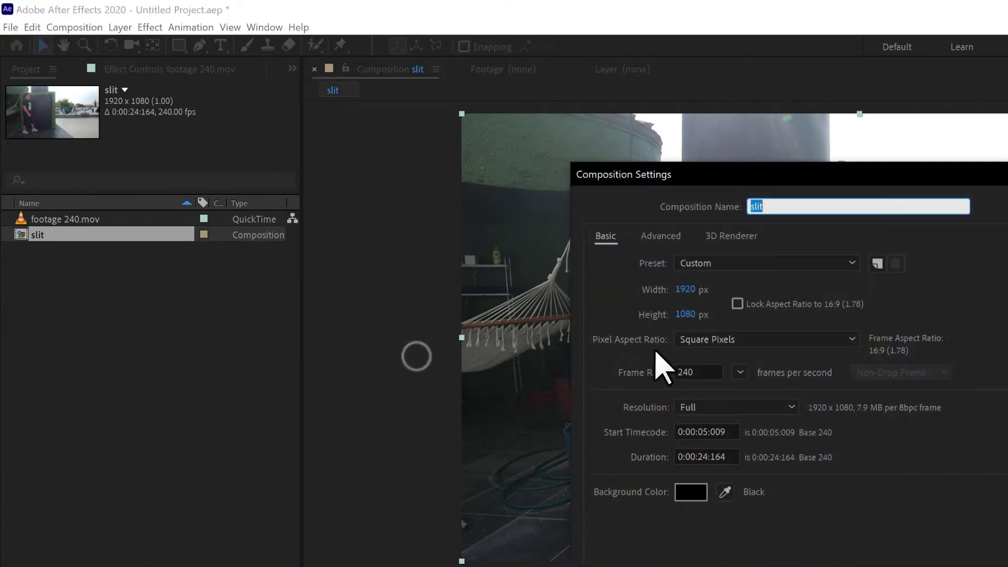
pyautogui.moveTo(758, 181); pyautogui.dragTo(220, 150)
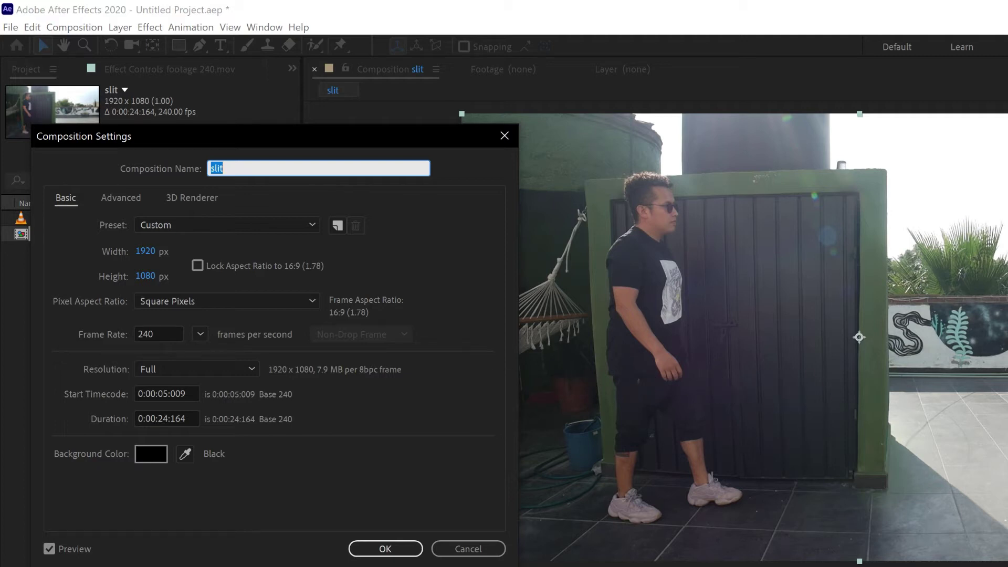
pyautogui.moveTo(313, 142); pyautogui.dragTo(710, 356)
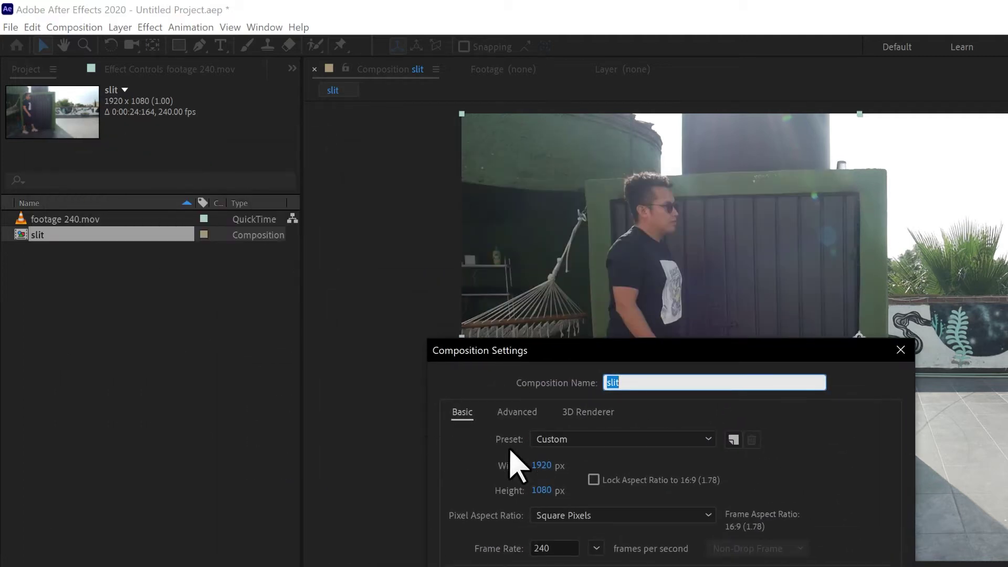
pyautogui.click(541, 465)
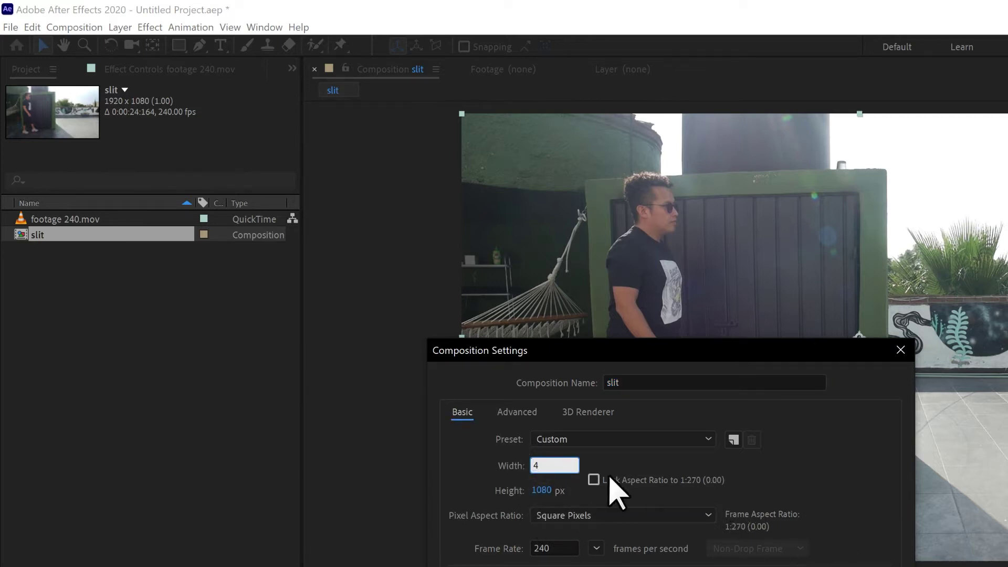
pyautogui.click(547, 466)
pyautogui.write('40')
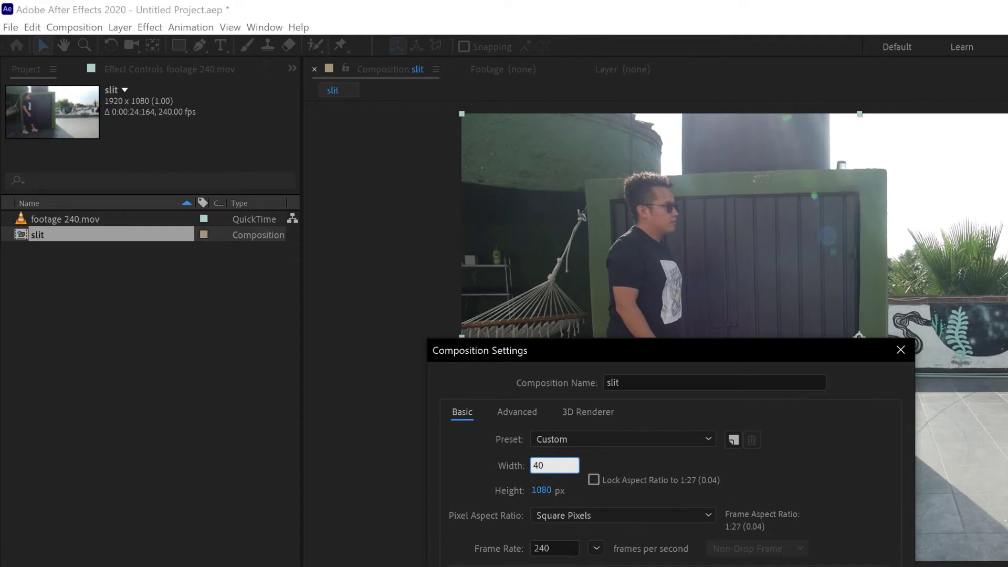
pyautogui.press('Return')
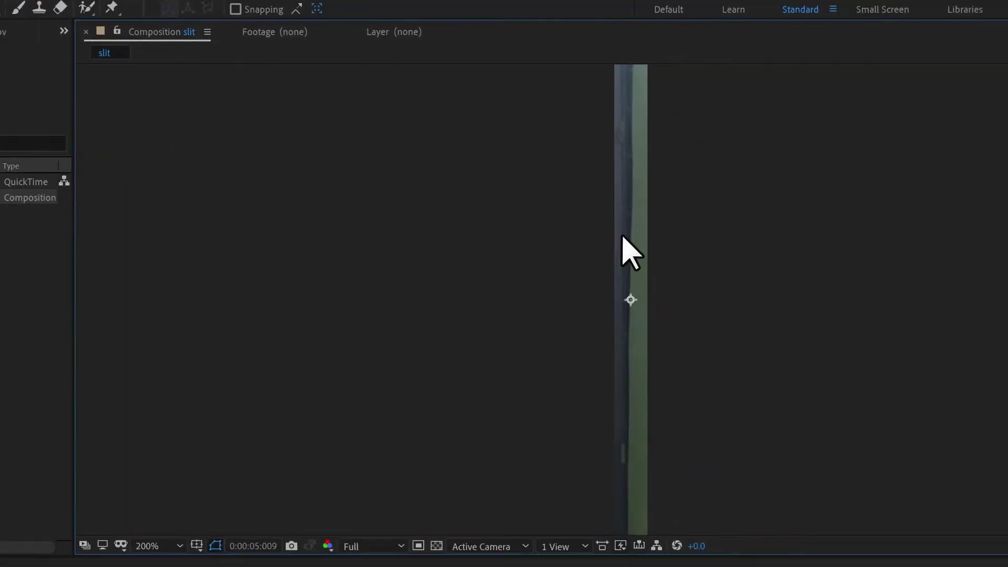
# Shift the footage 240.mov layer slightly to the left so the narrow slit shows only the green door frame.
pyautogui.scroll(3, 631, 299)
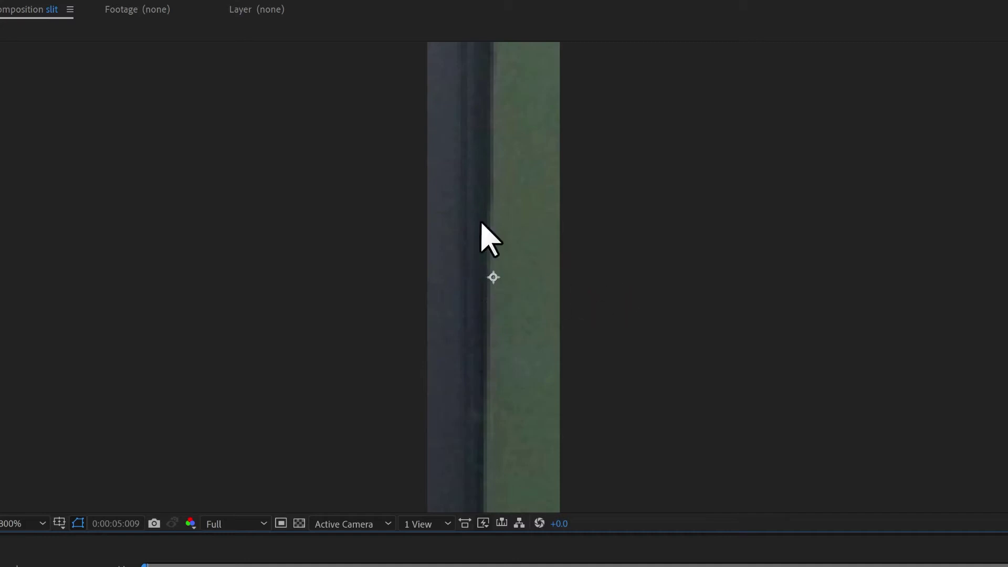
pyautogui.scroll(-1, 509, 227)
pyautogui.press(',')
pyautogui.press(',')
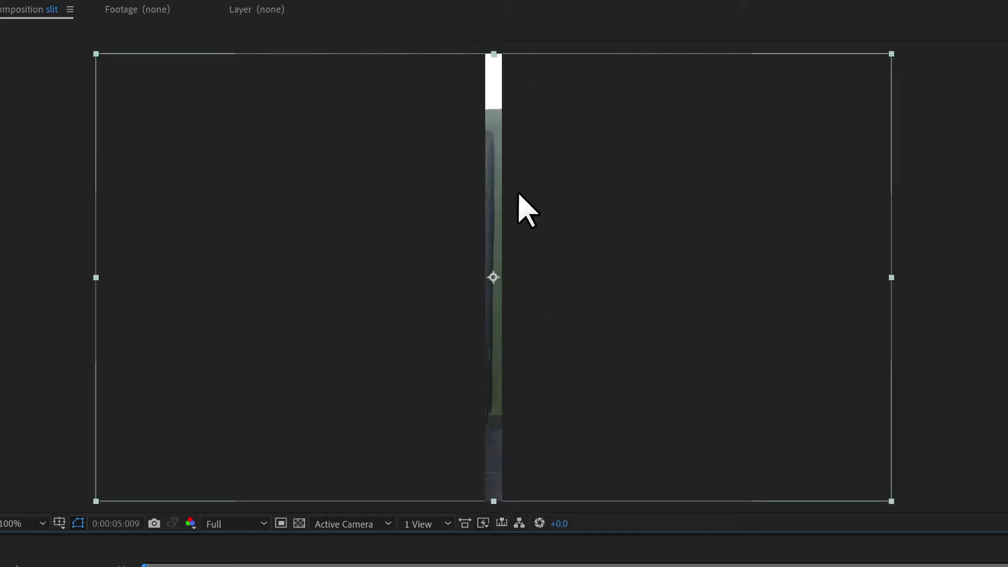
pyautogui.press('.')
pyautogui.press('.')
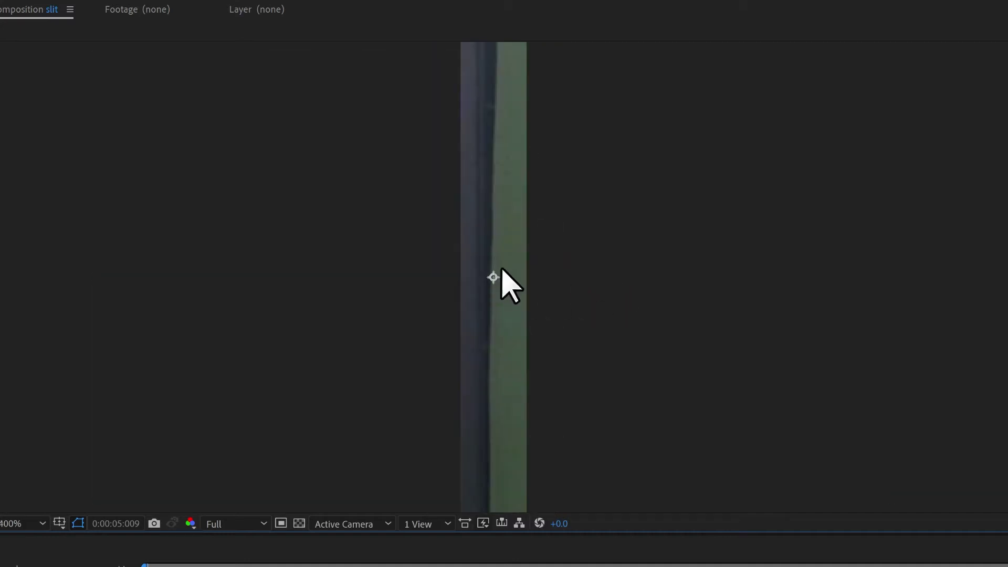
pyautogui.moveTo(598, 253); pyautogui.dragTo(572, 259)
pyautogui.press(',')
pyautogui.press(',')
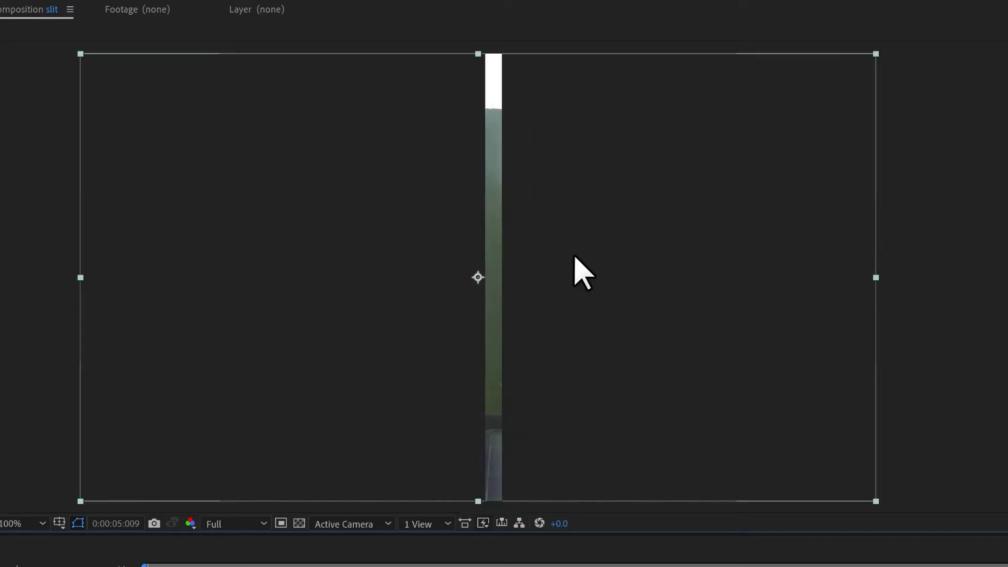
pyautogui.press(',')
pyautogui.press(',')
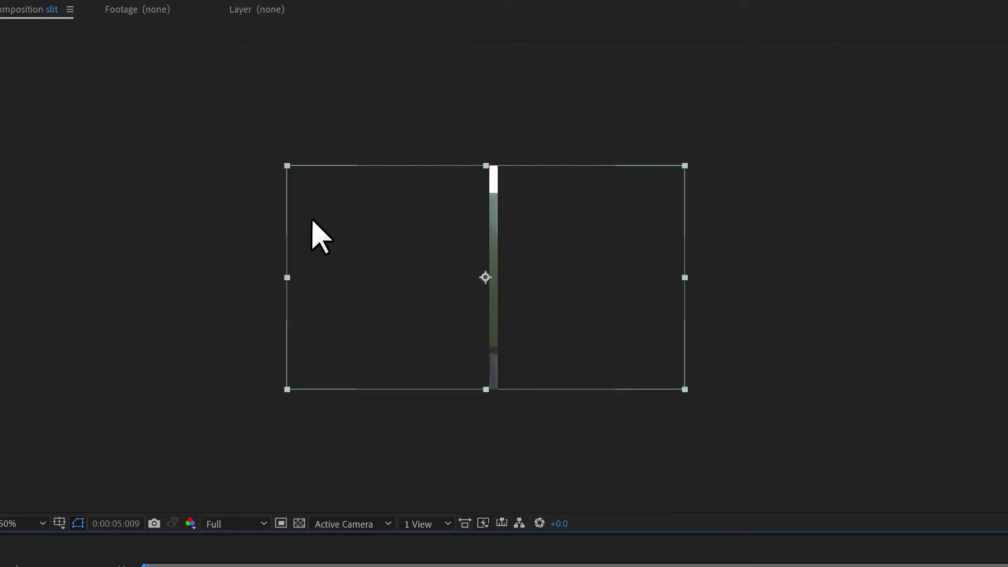
# Reduce the slit composition's width to 4 px in its composition settings.
pyautogui.rightClick(439, 145)
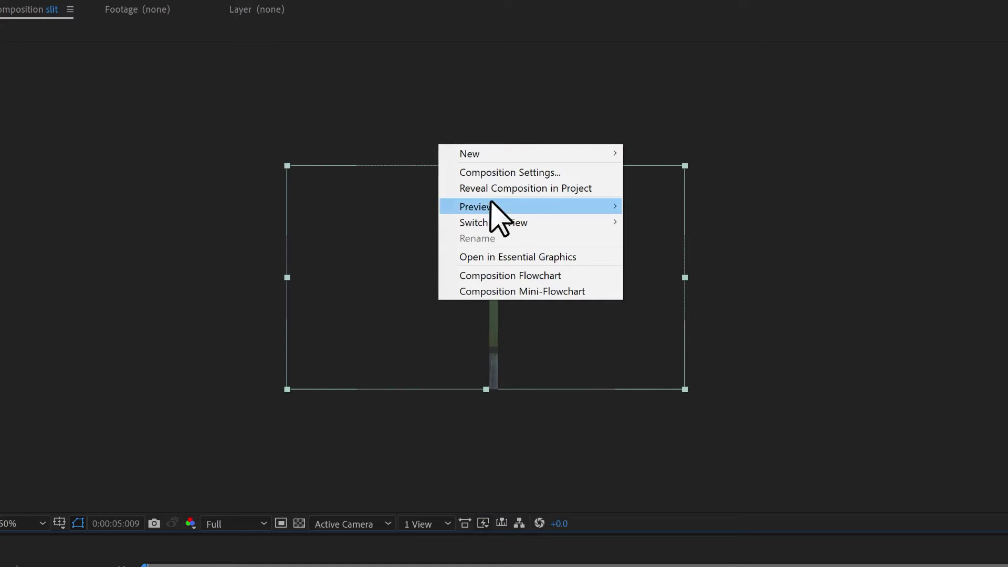
pyautogui.click(522, 172)
pyautogui.click(173, 406)
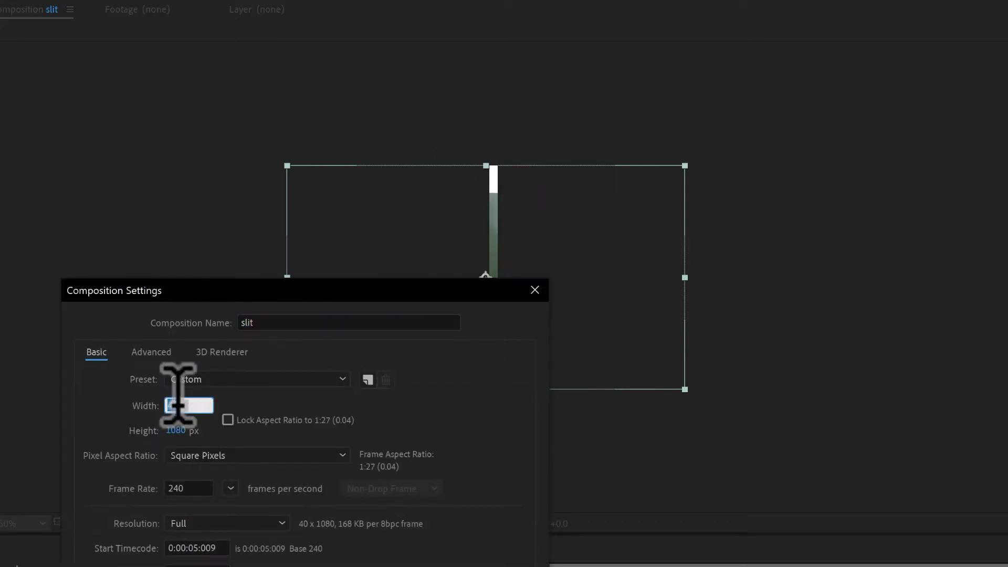
pyautogui.write('4')
pyautogui.press('Return')
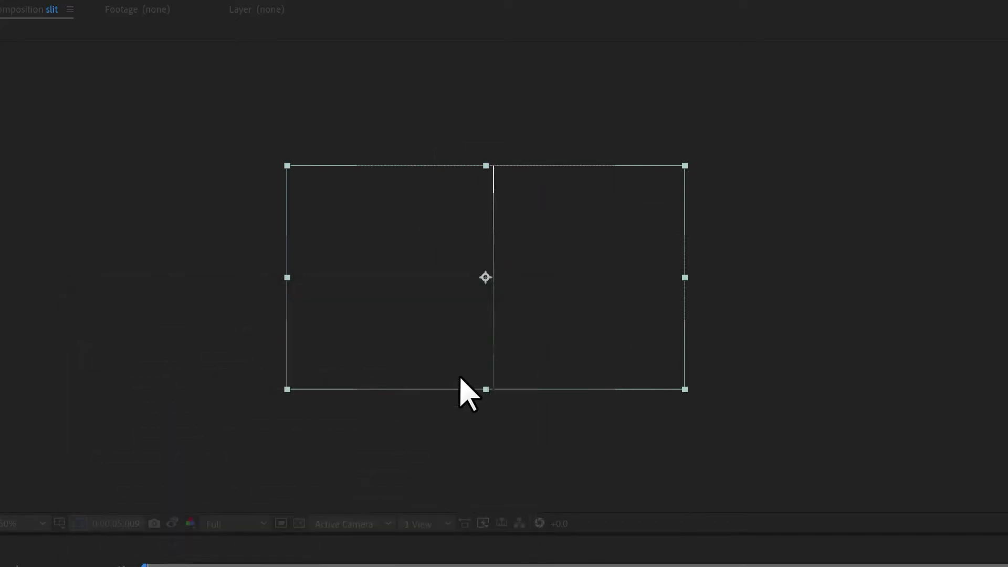
# Examine the narrowed slit up close along its length, down to where the green area ends.
pyautogui.scroll(10, 597, 310)
pyautogui.scroll(-3, 597, 286)
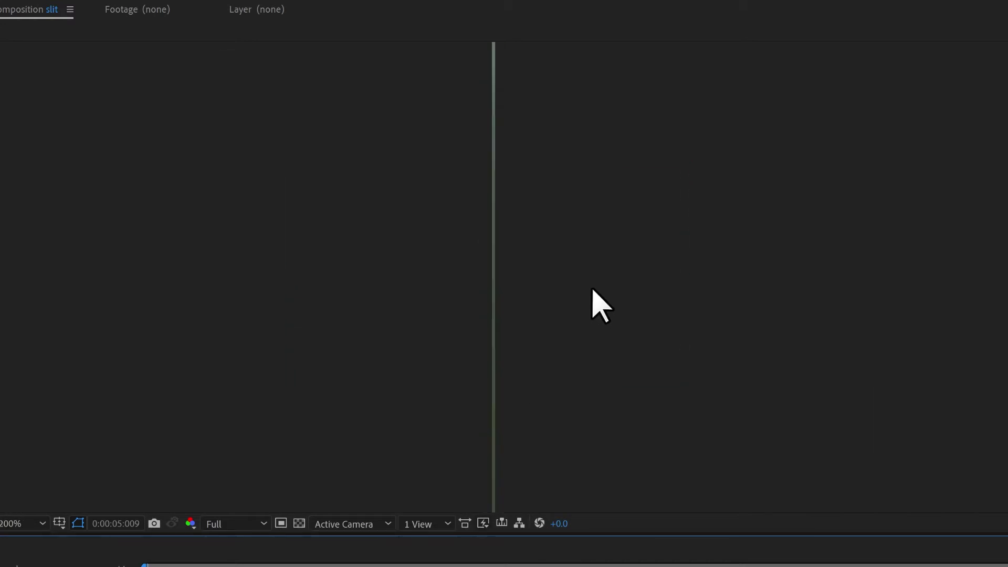
pyautogui.moveTo(466, 337); pyautogui.dragTo(423, 218)
pyautogui.scroll(2, 484, 330)
pyautogui.moveTo(485, 331); pyautogui.dragTo(531, 153)
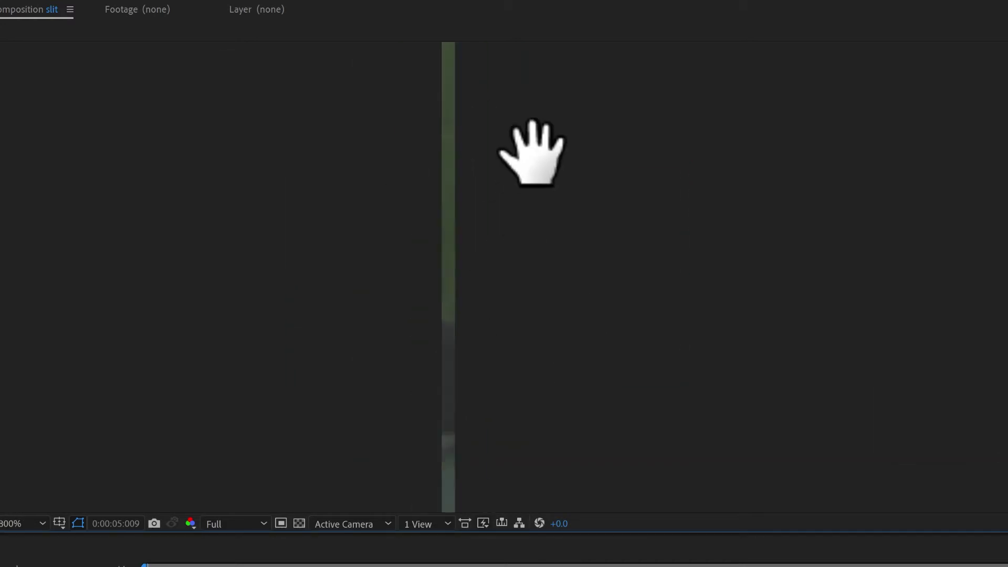
pyautogui.scroll(1, 464, 289)
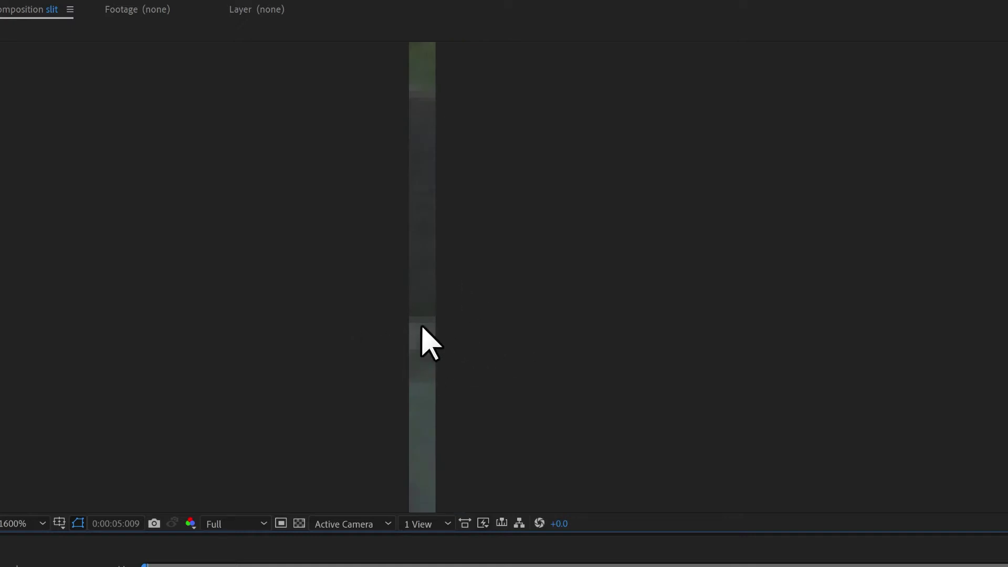
pyautogui.scroll(-2, 434, 283)
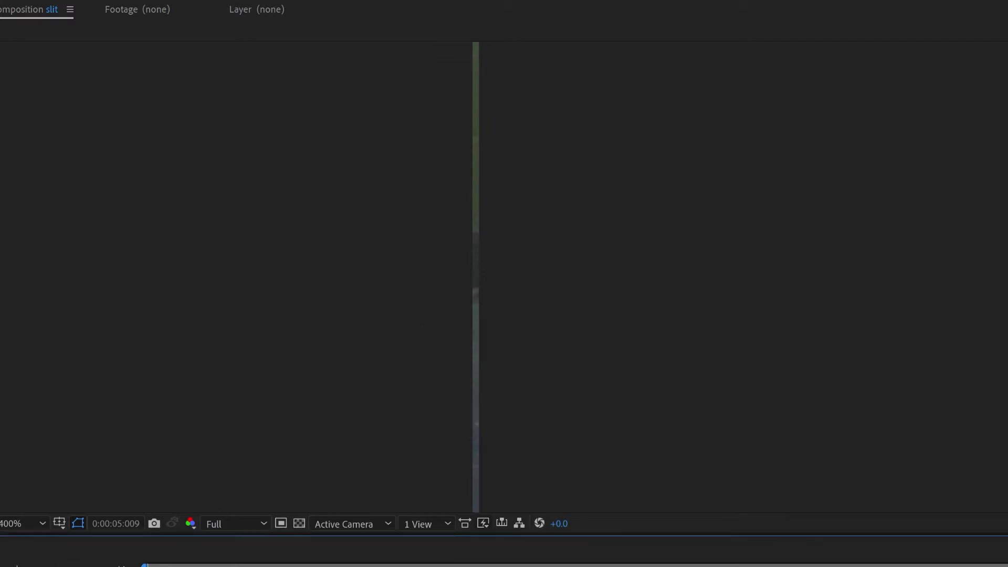
# Add an adjustment layer above footage 240.mov in the slit composition and apply the Transform distort effect to it.
pyautogui.click(36, 24)
pyautogui.moveTo(79, 40)
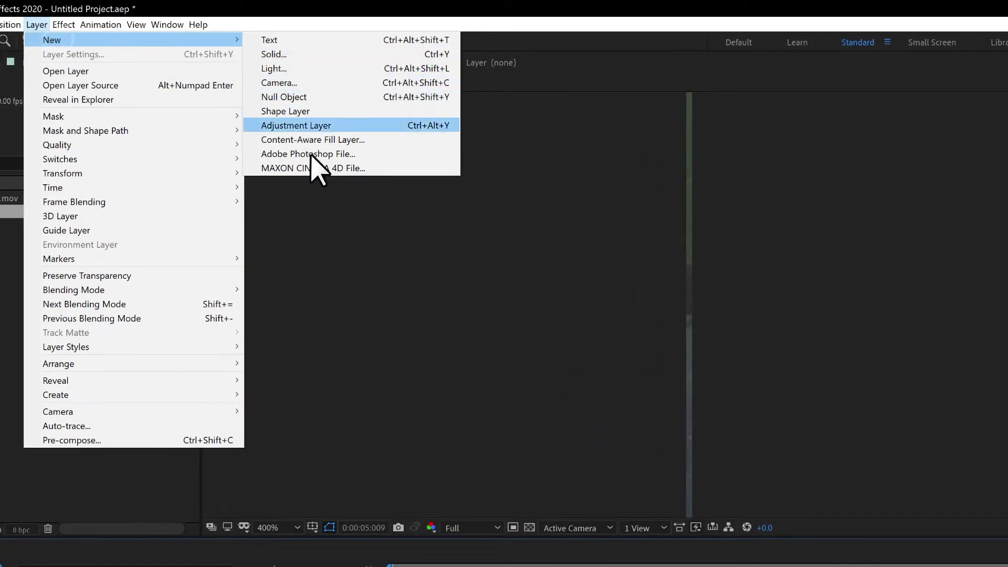
pyautogui.click(303, 127)
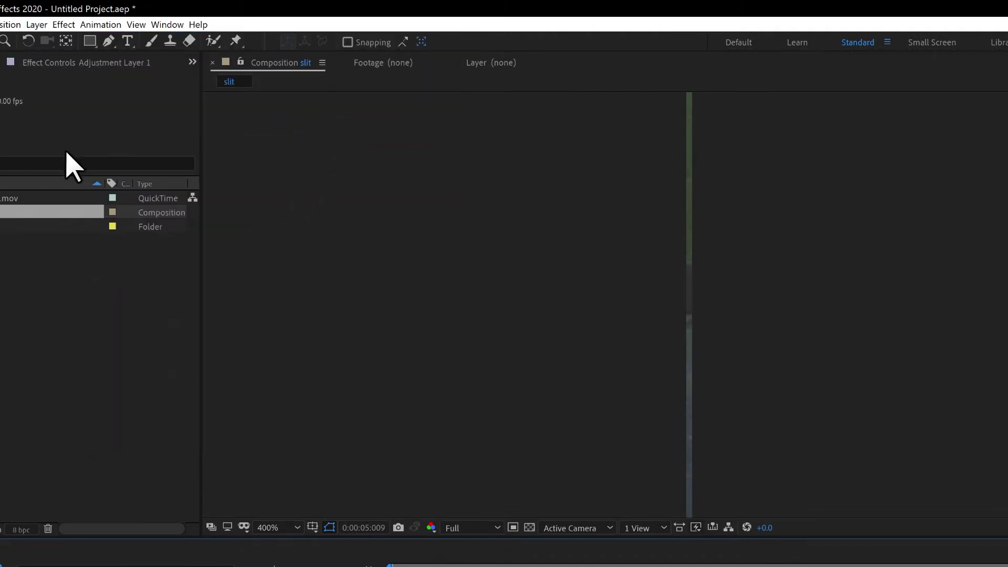
pyautogui.click(65, 25)
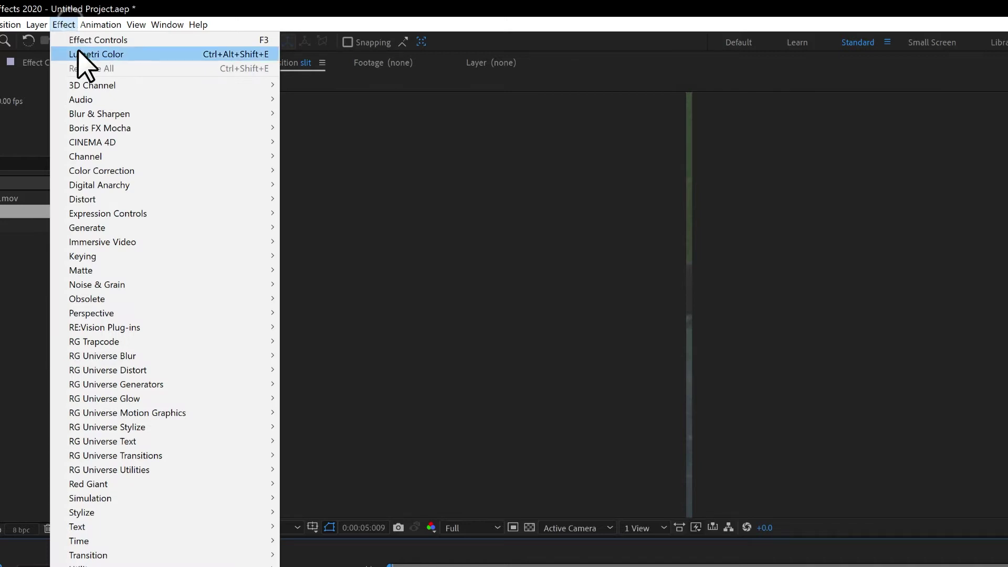
pyautogui.moveTo(122, 210)
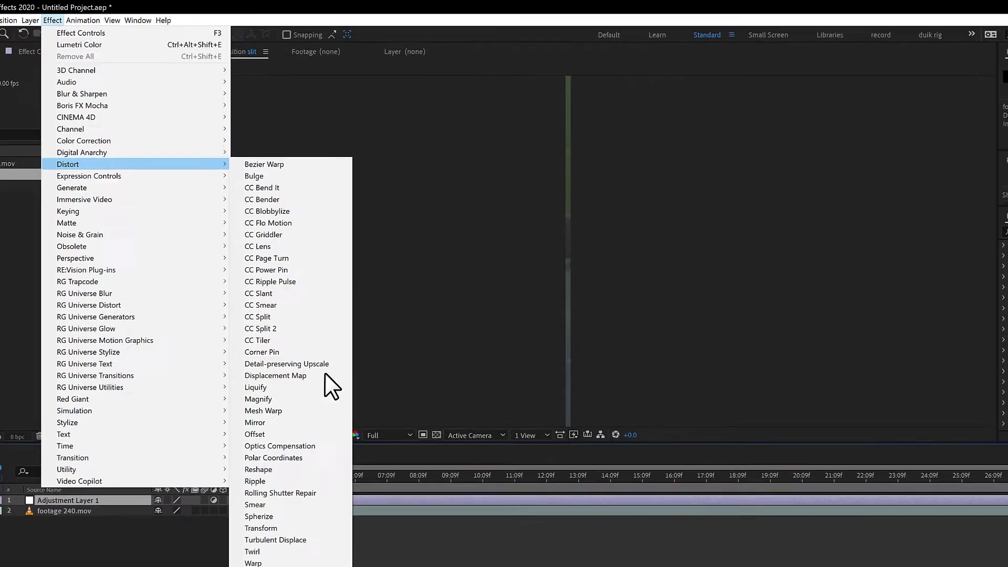
pyautogui.click(282, 499)
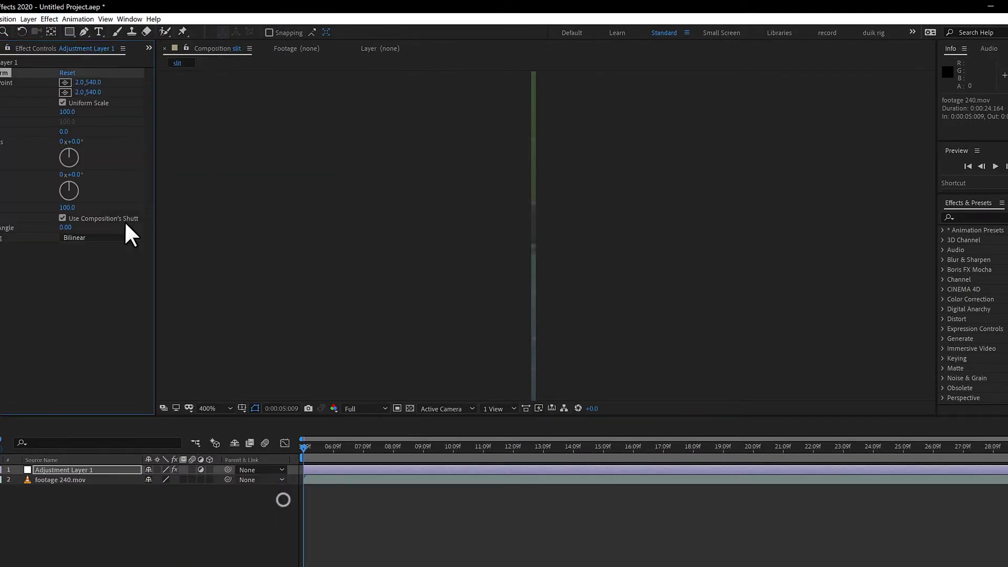
# Turn off Uniform Scale in the adjustment layer's Transform effect and set Scale Width to 5000.
pyautogui.click(62, 102)
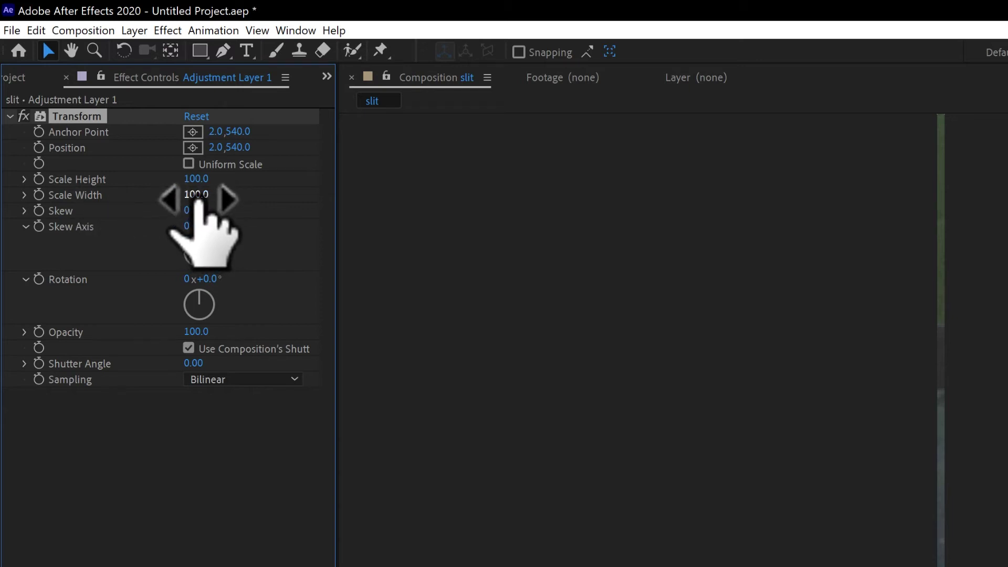
pyautogui.click(195, 194)
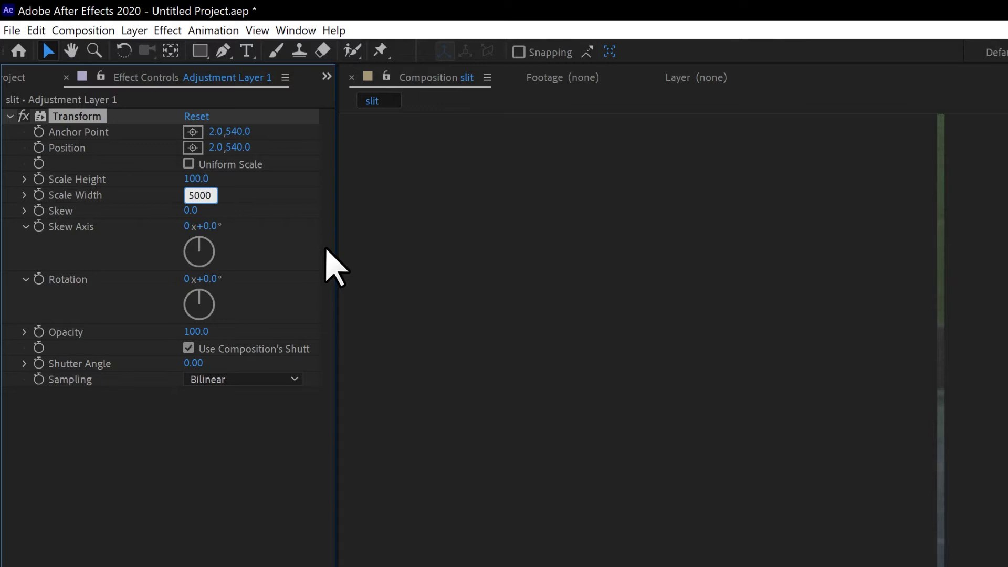
pyautogui.press('Return')
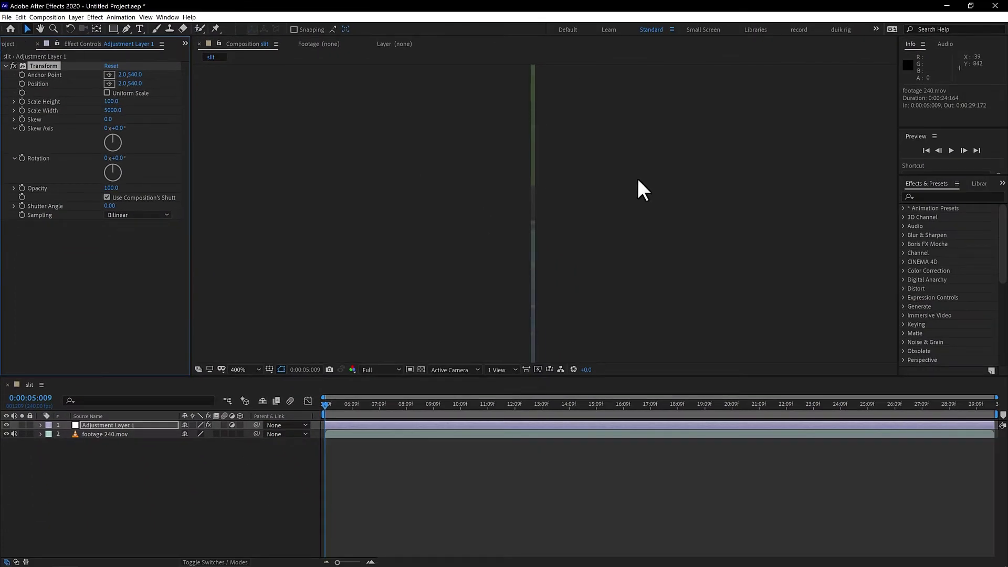
pyautogui.scroll(2, 520, 187)
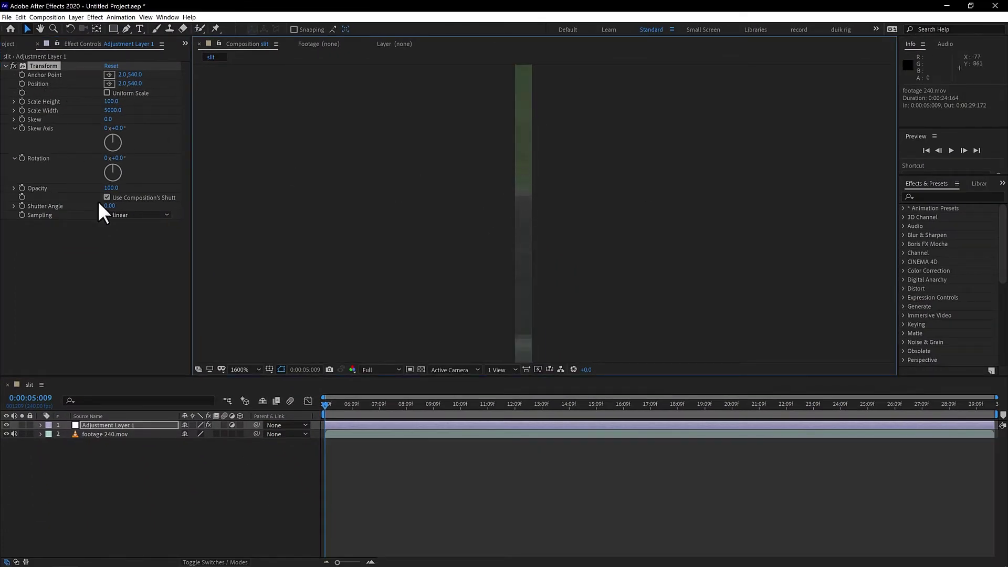
# Create a new composition from the slit composition and rename it scan.
pyautogui.click(8, 43)
pyautogui.moveTo(26, 146); pyautogui.dragTo(31, 369)
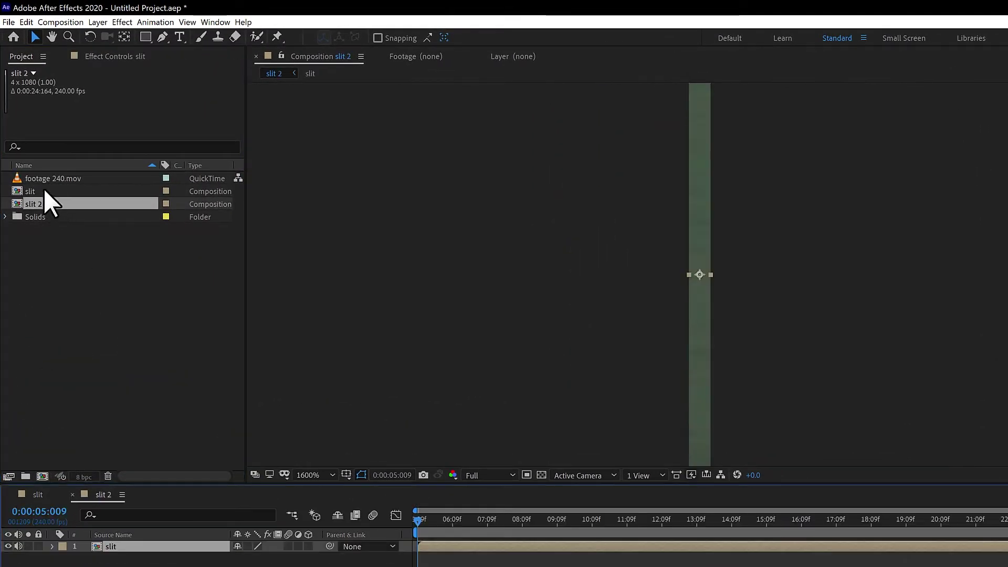
pyautogui.click(36, 203)
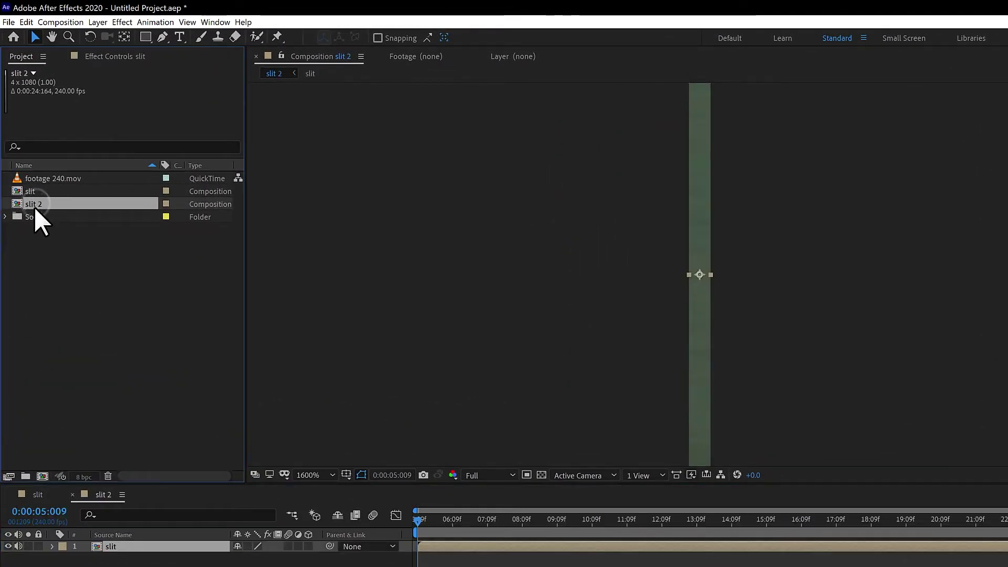
pyautogui.press('Return')
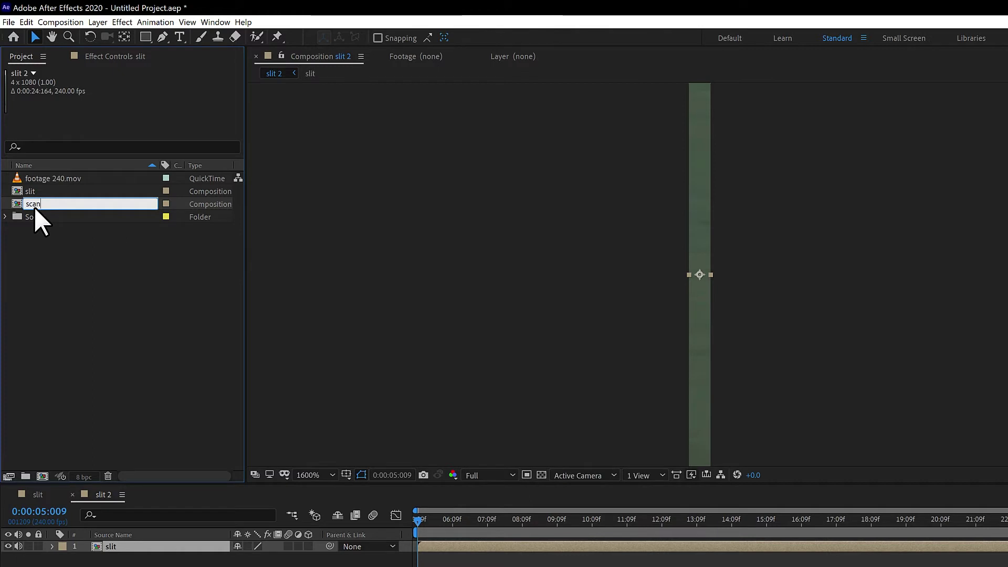
pyautogui.press('Return')
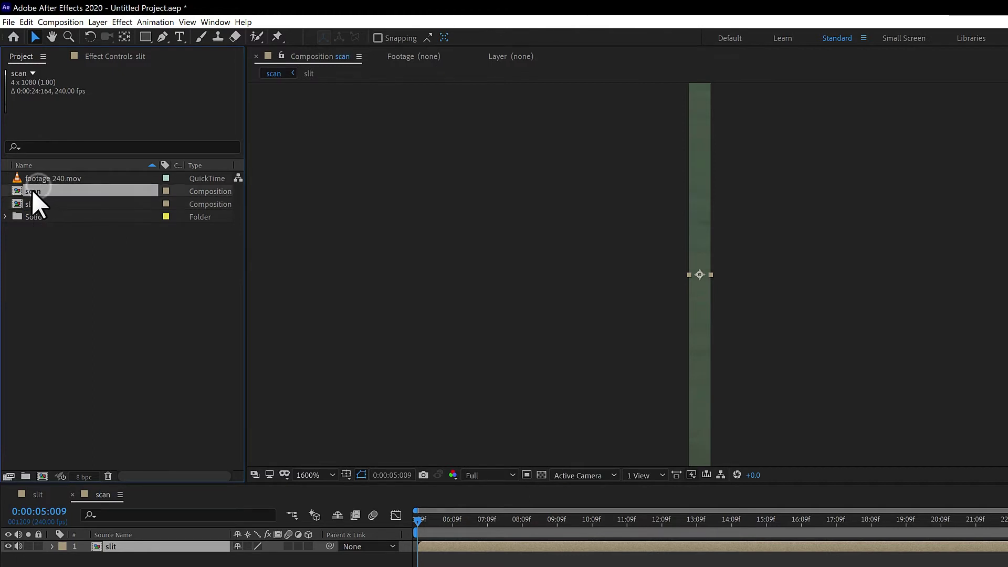
pyautogui.click(95, 288)
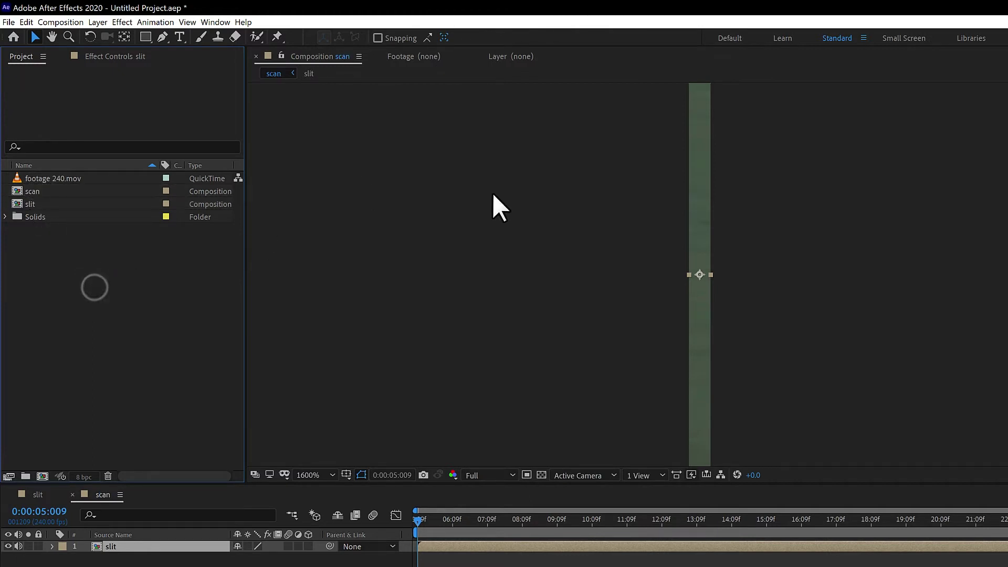
# Set the scan composition's width to 1920 px in its composition settings.
pyautogui.scroll(-3, 492, 210)
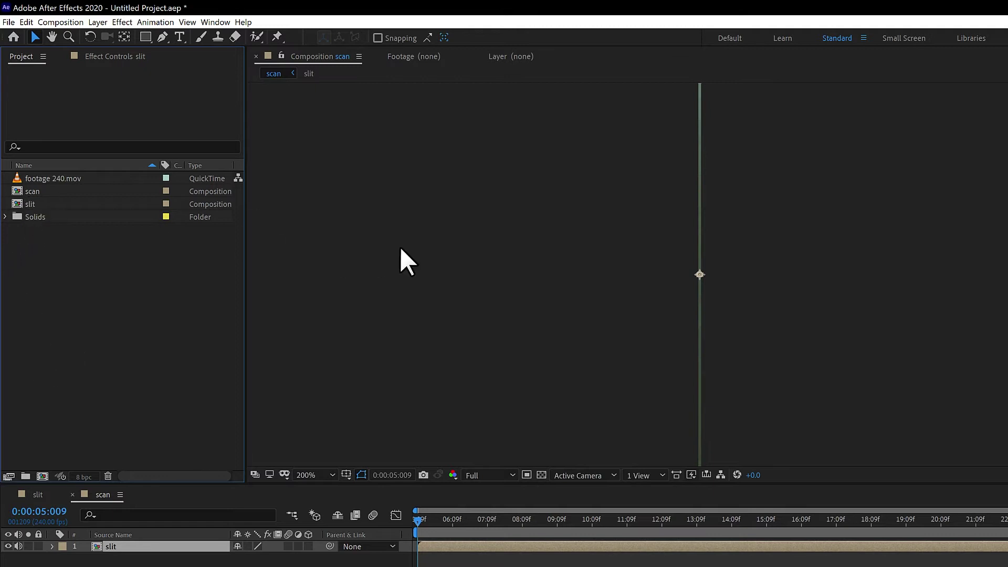
pyautogui.scroll(-3, 400, 249)
pyautogui.scroll(2, 507, 273)
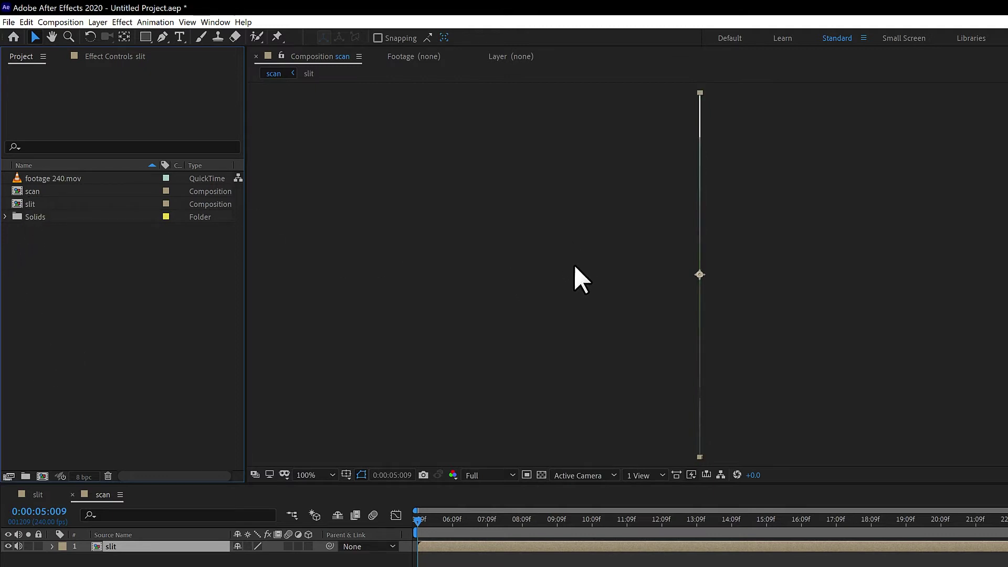
pyautogui.rightClick(575, 265)
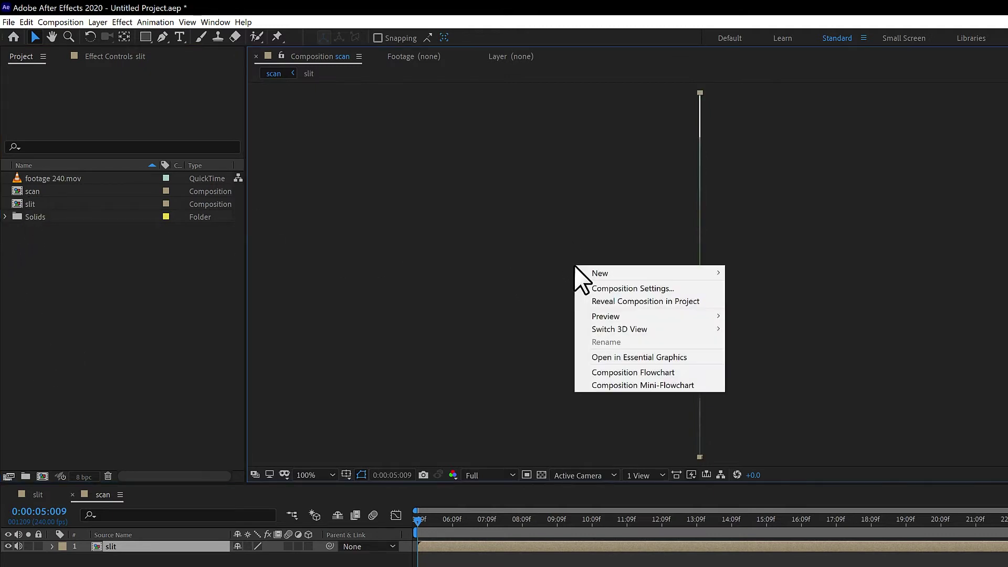
pyautogui.click(625, 289)
pyautogui.moveTo(546, 292); pyautogui.dragTo(689, 226)
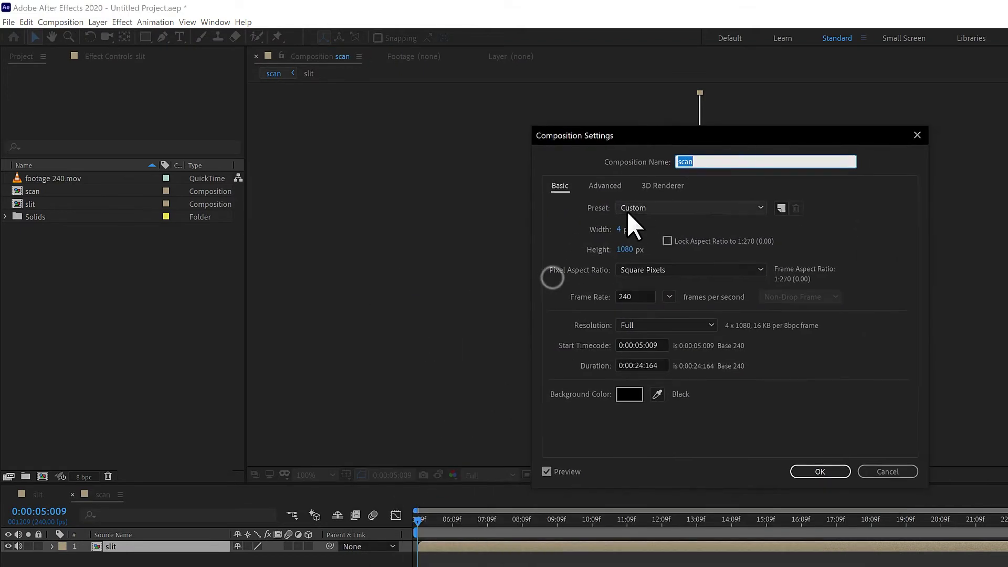
pyautogui.click(621, 229)
pyautogui.write('1920')
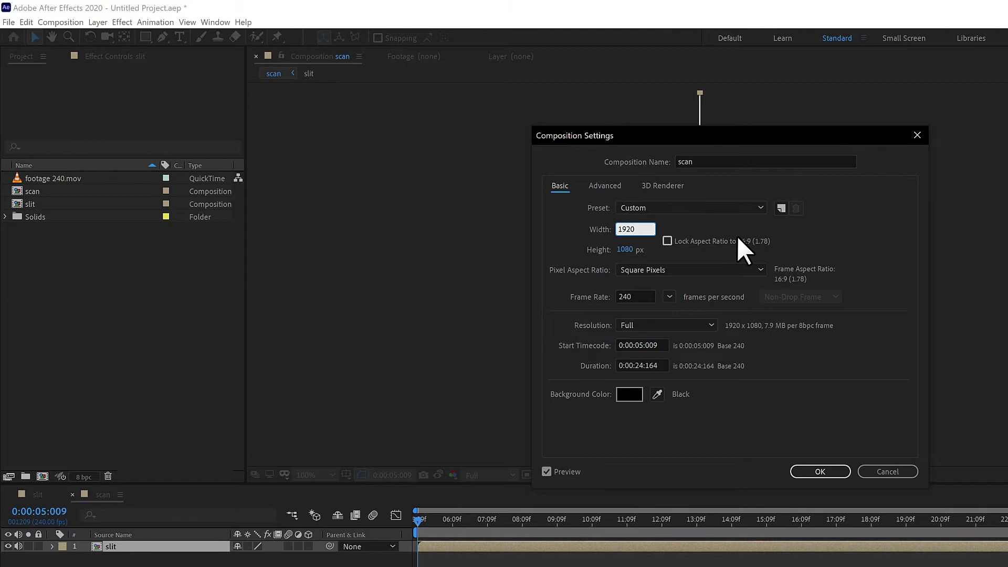
pyautogui.press('Return')
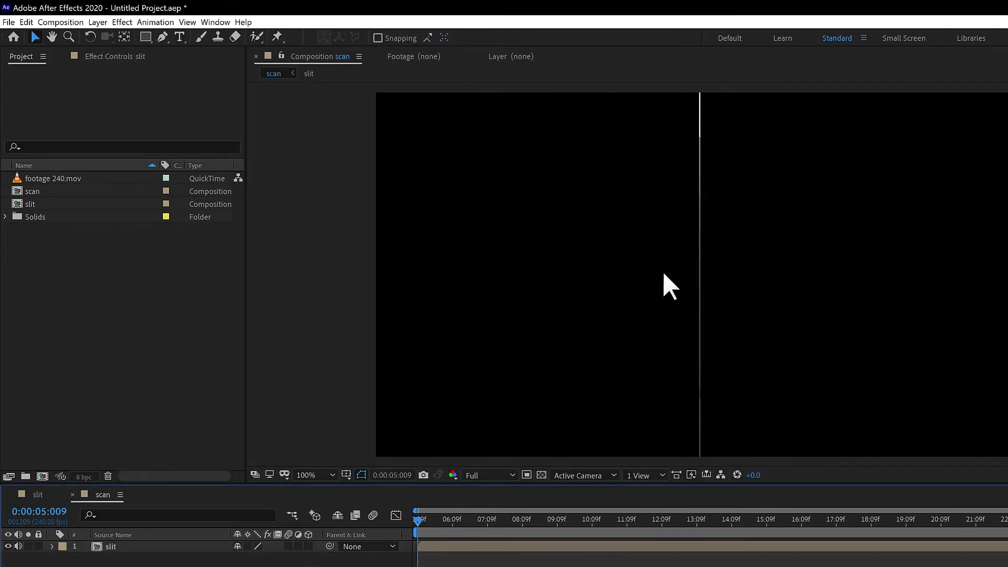
# Set the slit layer's horizontal position to 2 so it sits flush against the left edge of the scan composition's frame.
pyautogui.press(',')
pyautogui.click(116, 547)
pyautogui.press('p')
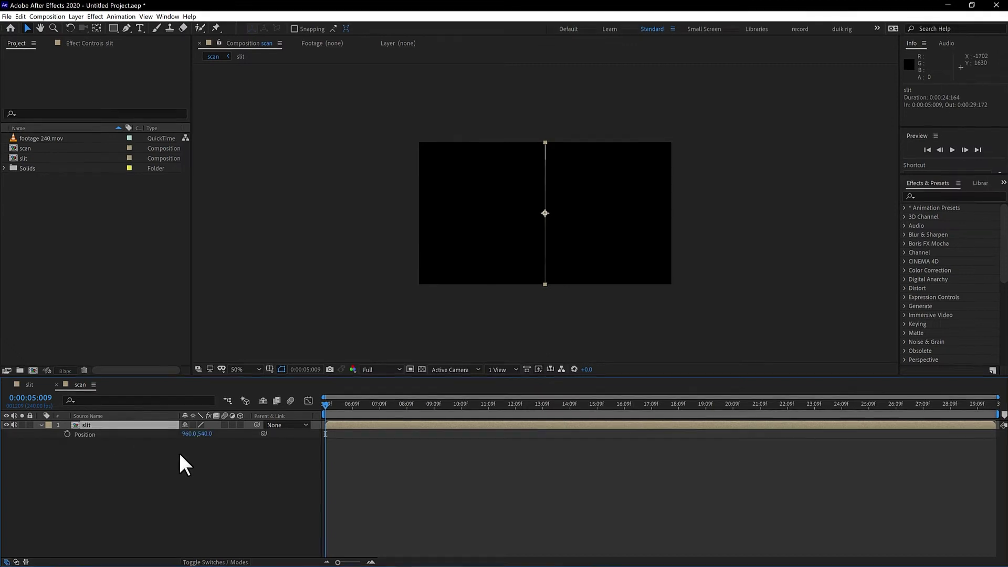
pyautogui.click(188, 434)
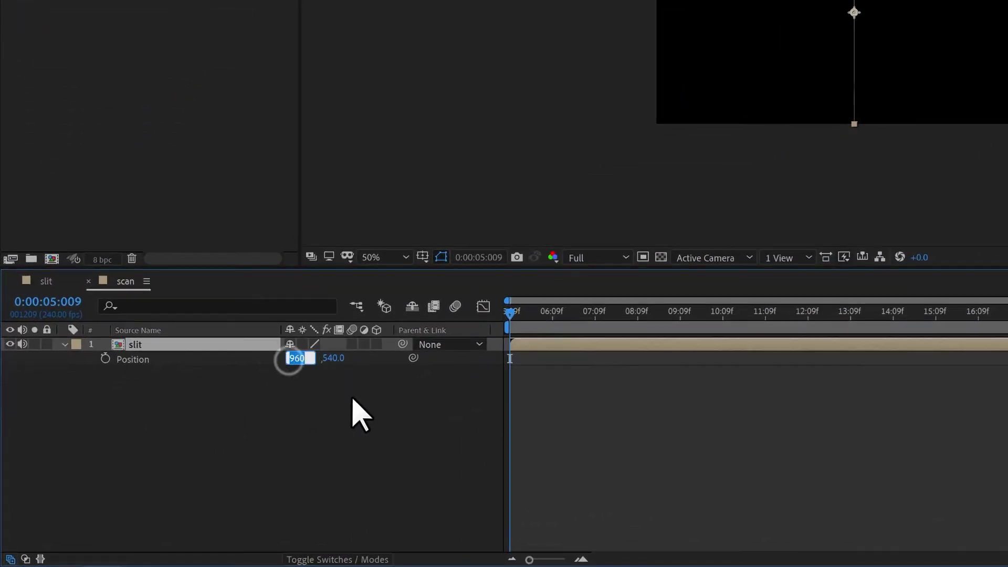
pyautogui.write('0')
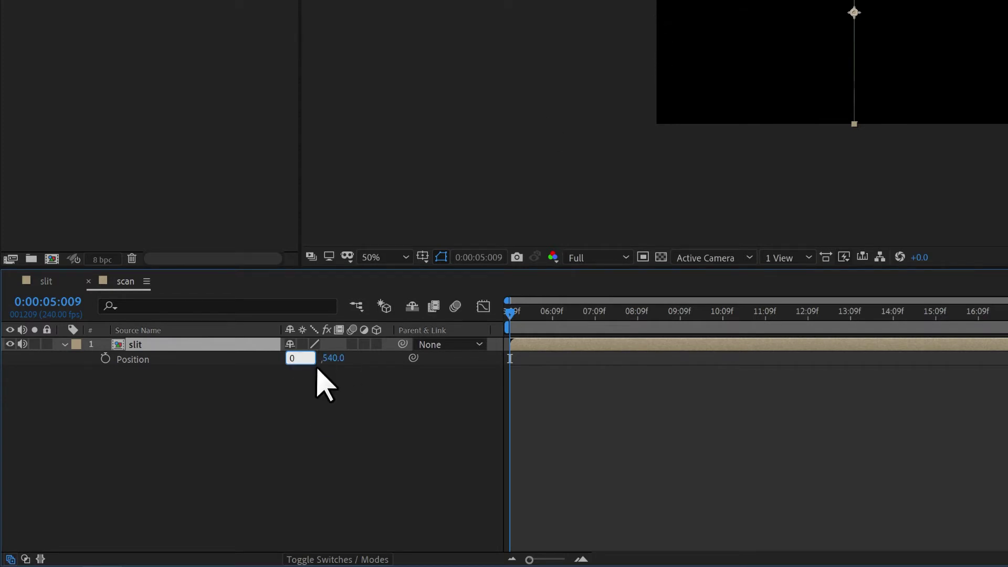
pyautogui.press('.')
pyautogui.scroll(4, 840, 26)
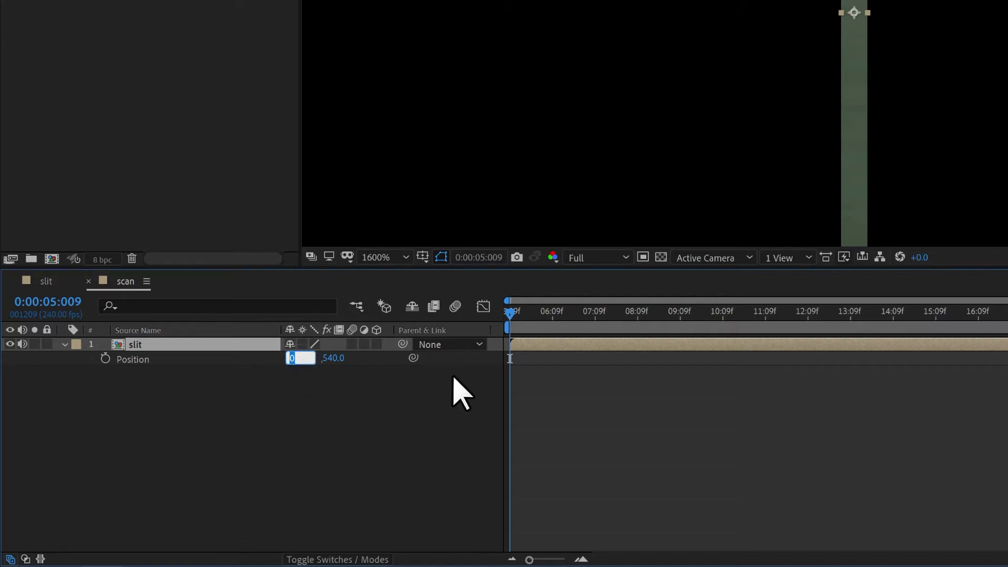
pyautogui.write('2')
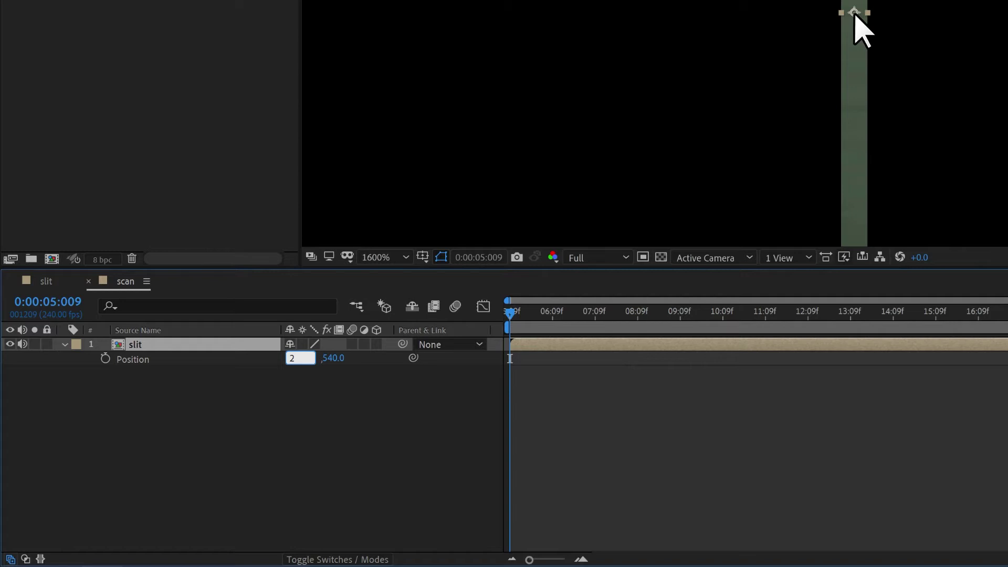
pyautogui.click(305, 397)
pyautogui.scroll(-10, 590, 27)
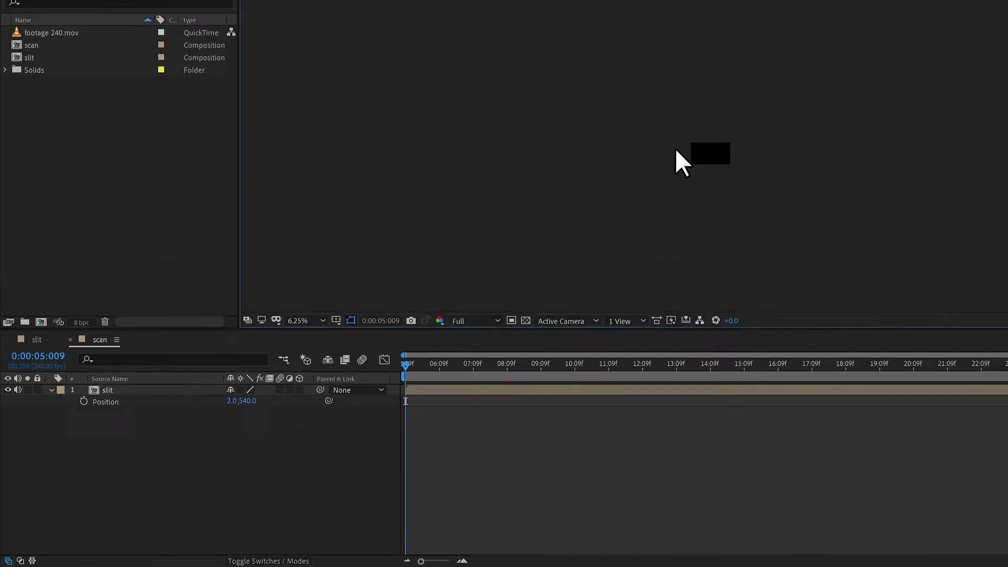
pyautogui.scroll(12, 795, 208)
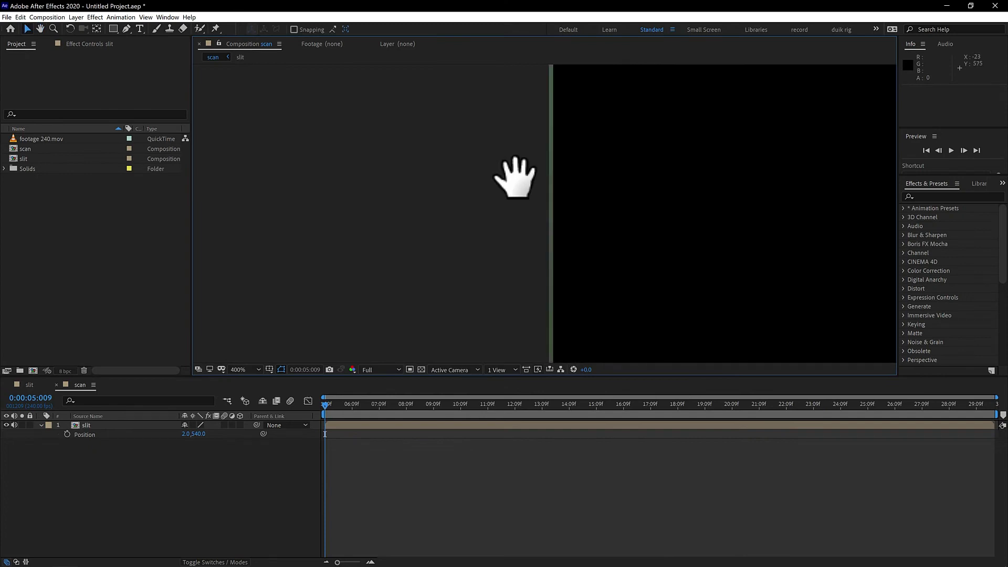
pyautogui.scroll(-8, 448, 214)
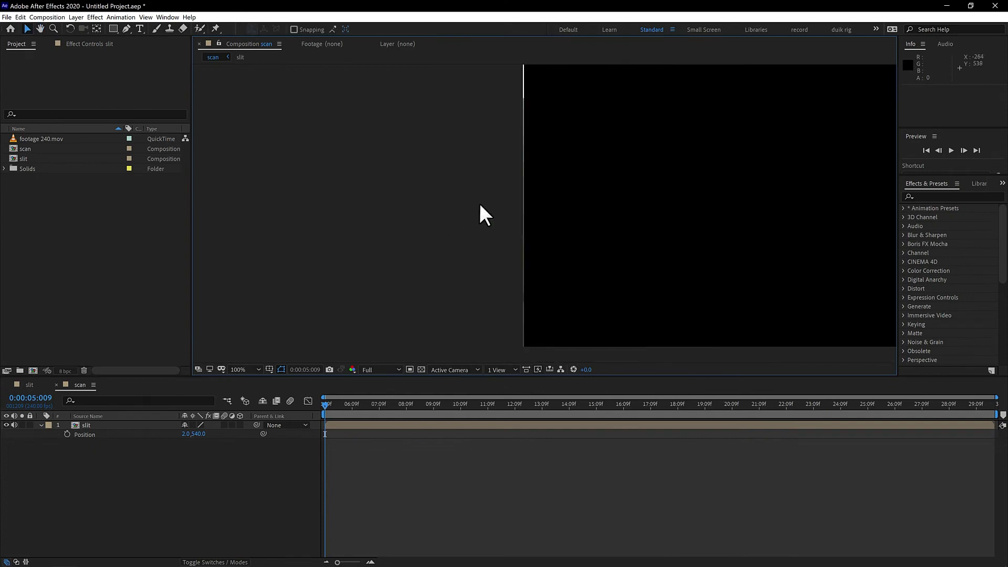
# Find the CC RepeTile effect by searching for repet and apply it to the slit layer in the scan composition.
pyautogui.moveTo(502, 216); pyautogui.dragTo(454, 211)
pyautogui.click(930, 196)
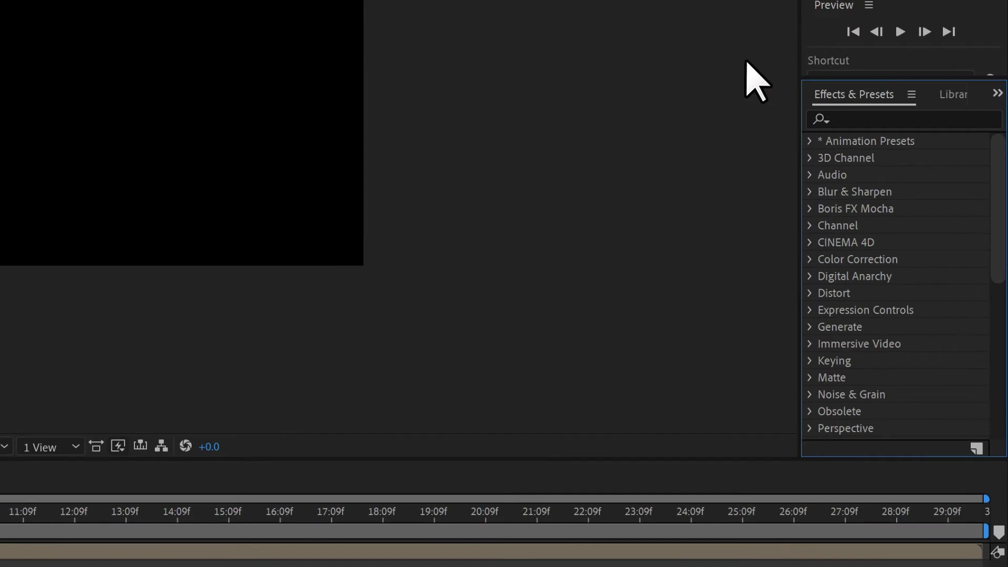
pyautogui.write('repet')
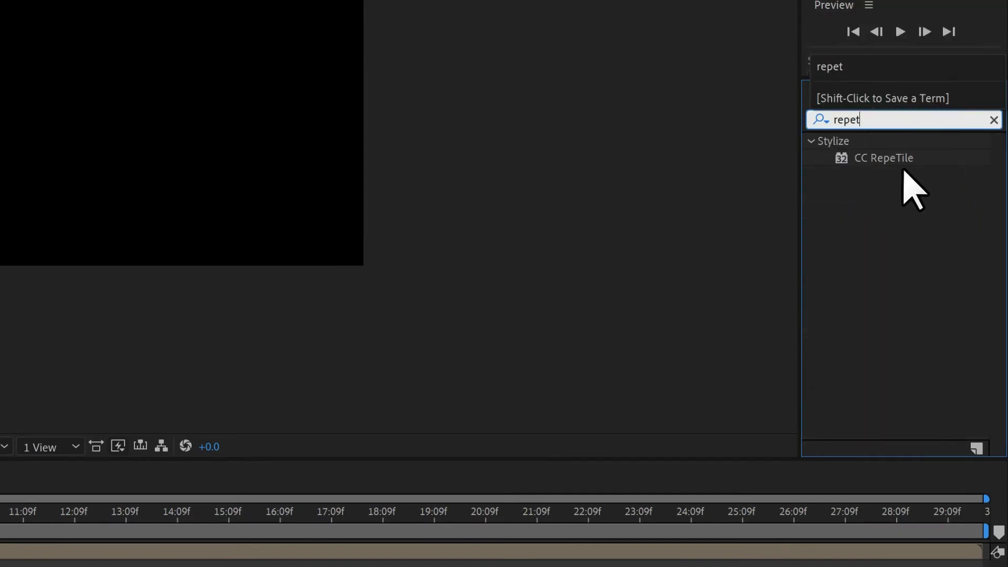
pyautogui.moveTo(900, 160); pyautogui.dragTo(136, 425)
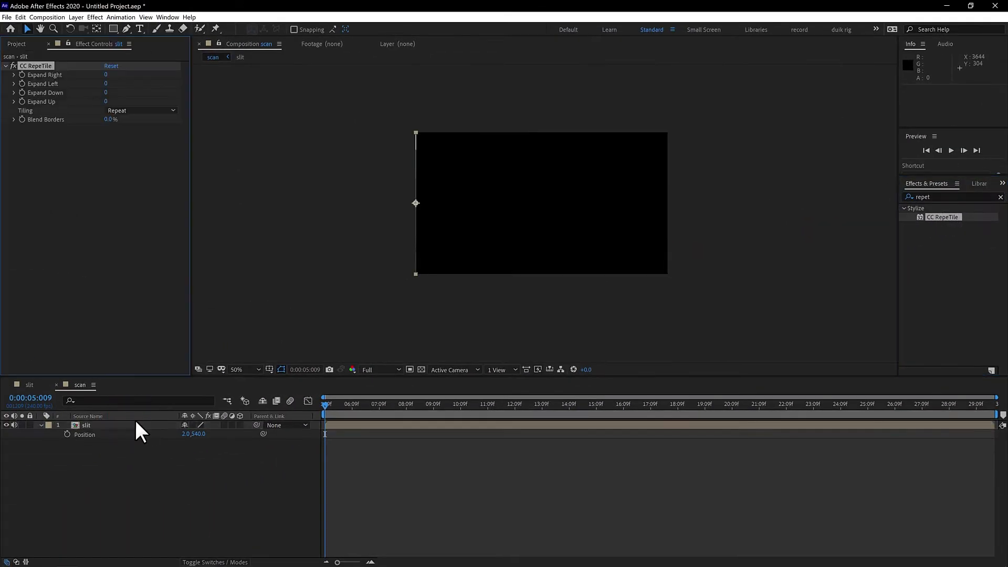
# Set CC RepeTile's Expand Right to 1920 and scrub the timeline to about 23 seconds to preview the repeated slit.
pyautogui.press('.')
pyautogui.press('.')
pyautogui.press('h')
pyautogui.moveTo(416, 198); pyautogui.dragTo(386, 168)
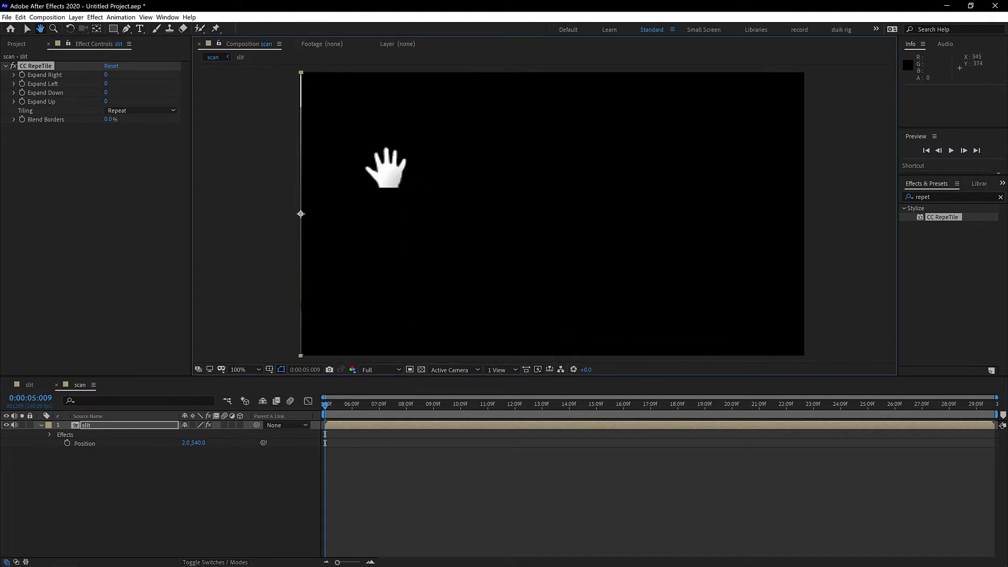
pyautogui.press('v')
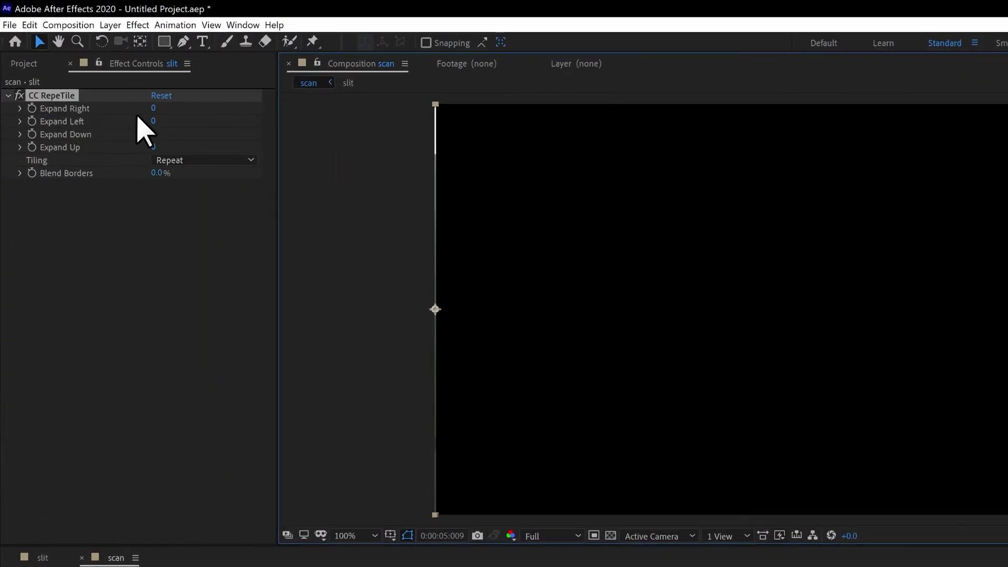
pyautogui.click(155, 109)
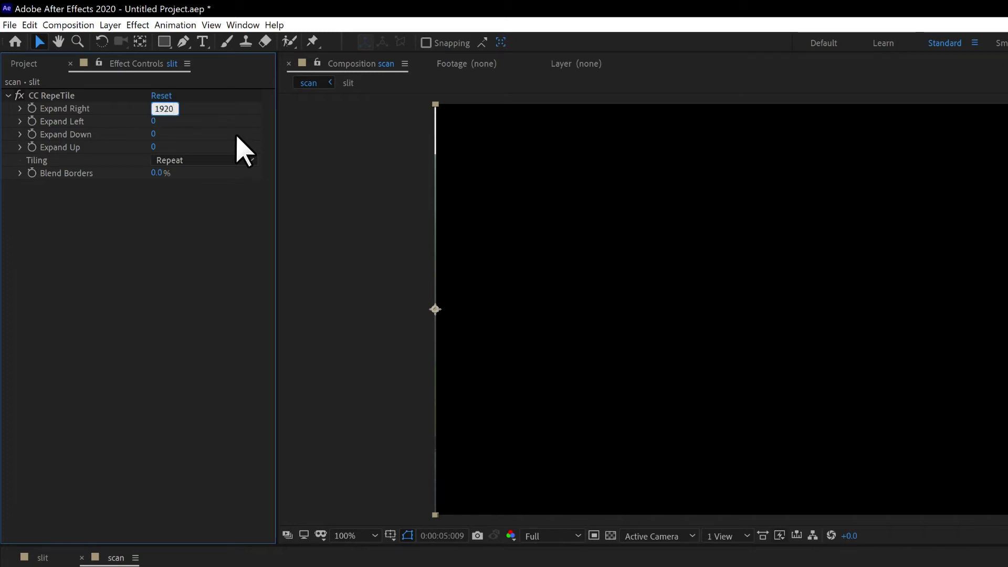
pyautogui.write('1920')
pyautogui.press('Return')
pyautogui.scroll(-2, 613, 242)
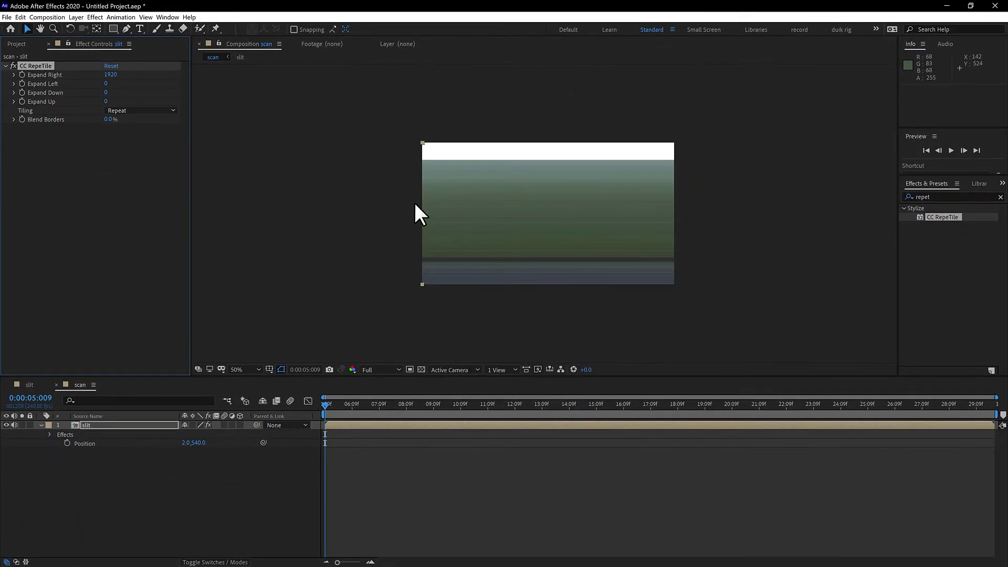
pyautogui.scroll(2, 433, 201)
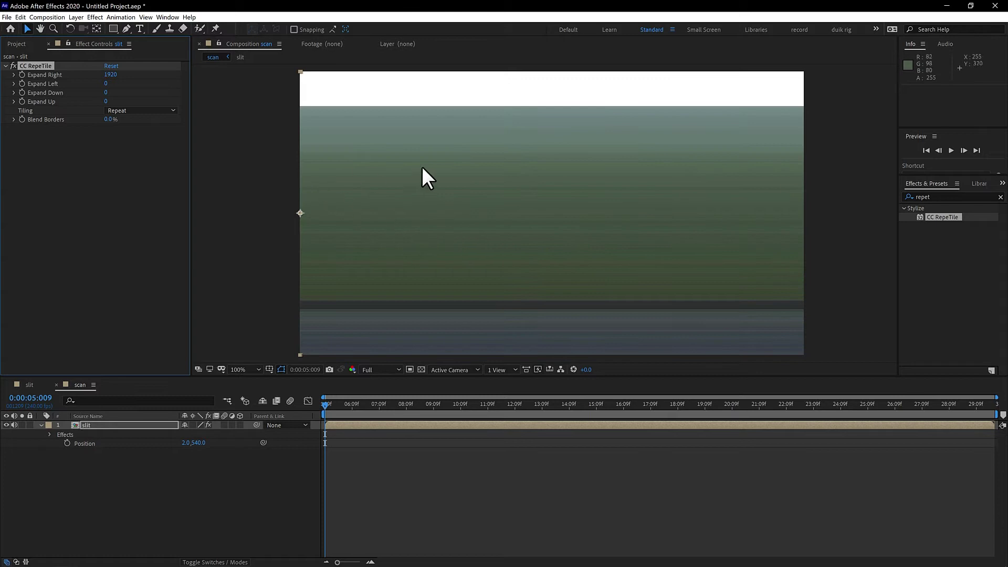
pyautogui.scroll(-2, 652, 170)
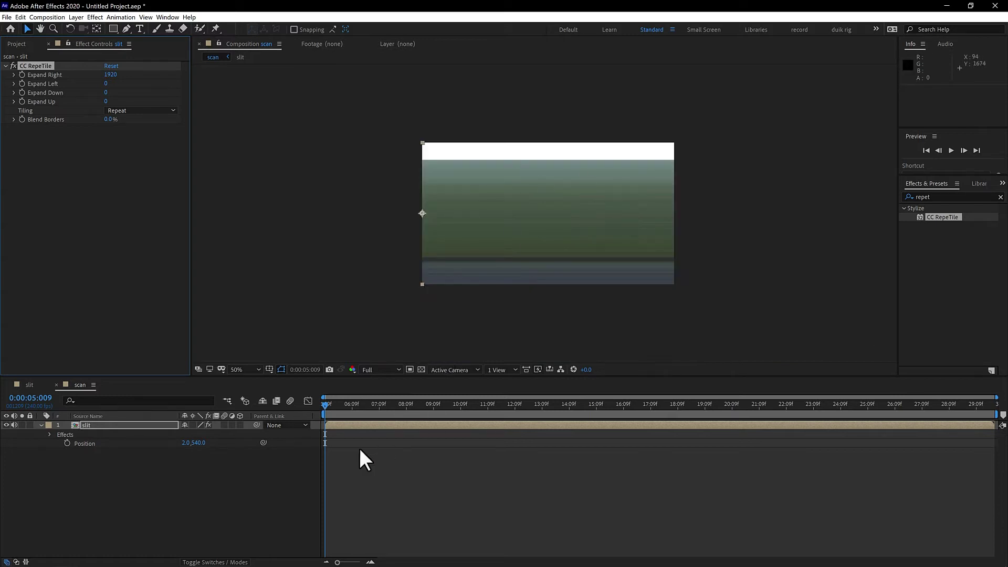
pyautogui.moveTo(325, 408); pyautogui.dragTo(408, 409)
pyautogui.moveTo(481, 415); pyautogui.dragTo(817, 407)
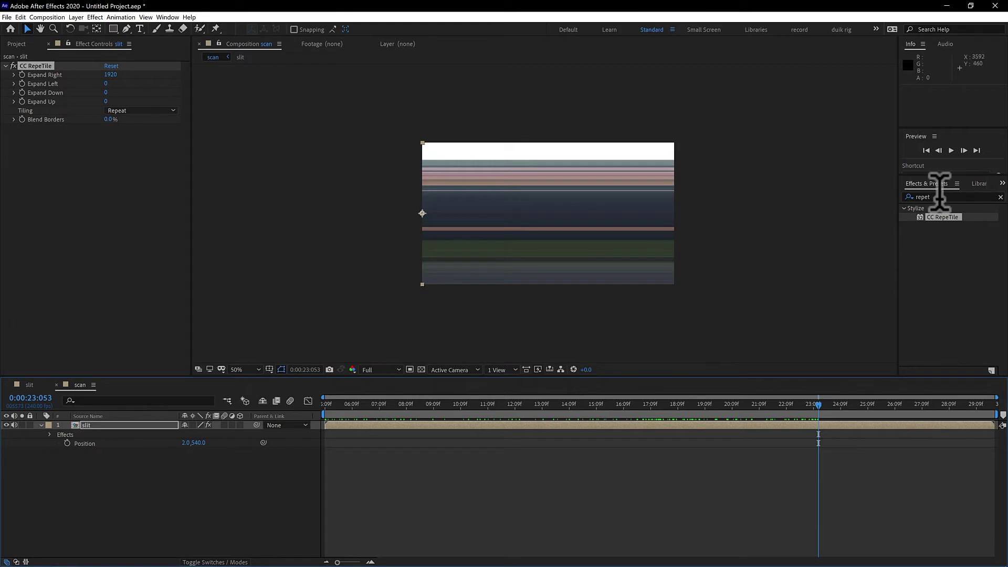
# Add a new adjustment layer above the slit layer and apply the Time Displacement effect to it.
pyautogui.click(77, 19)
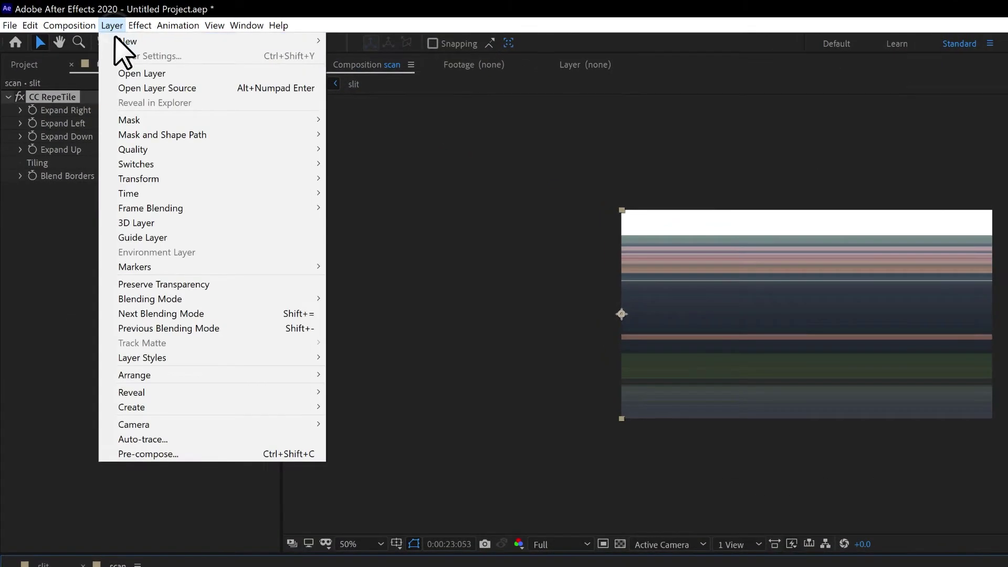
pyautogui.moveTo(101, 31)
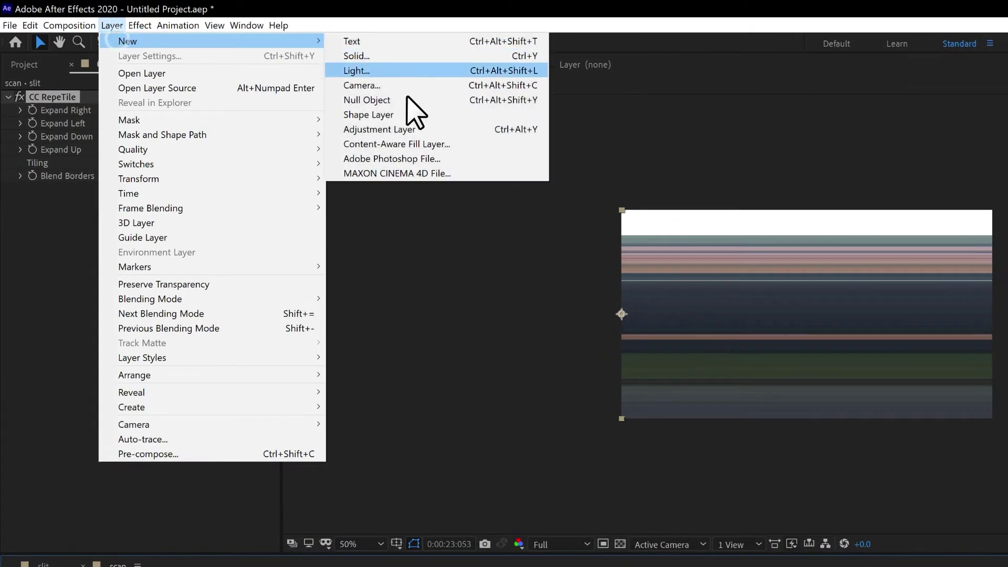
pyautogui.click(402, 130)
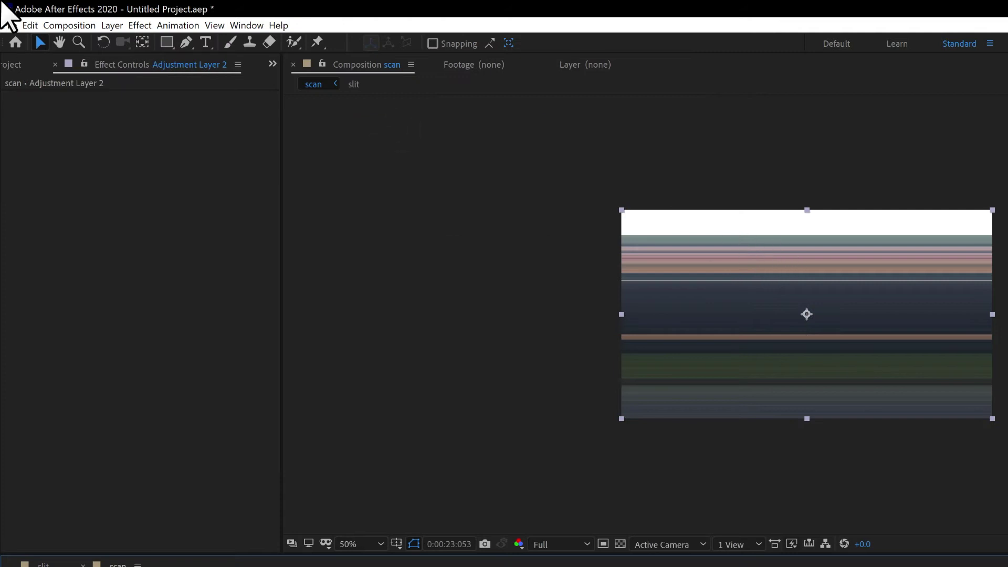
pyautogui.click(140, 25)
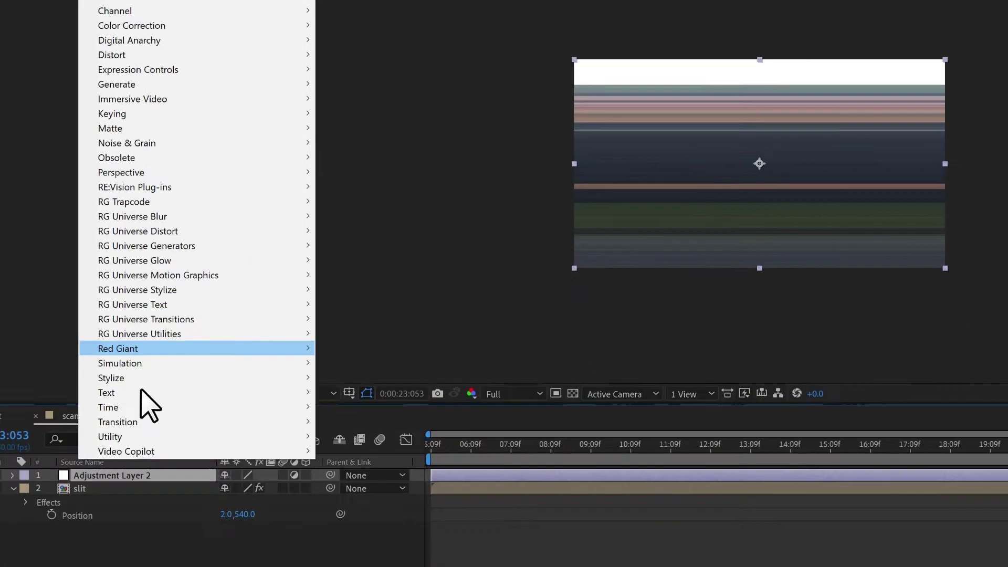
pyautogui.moveTo(174, 550)
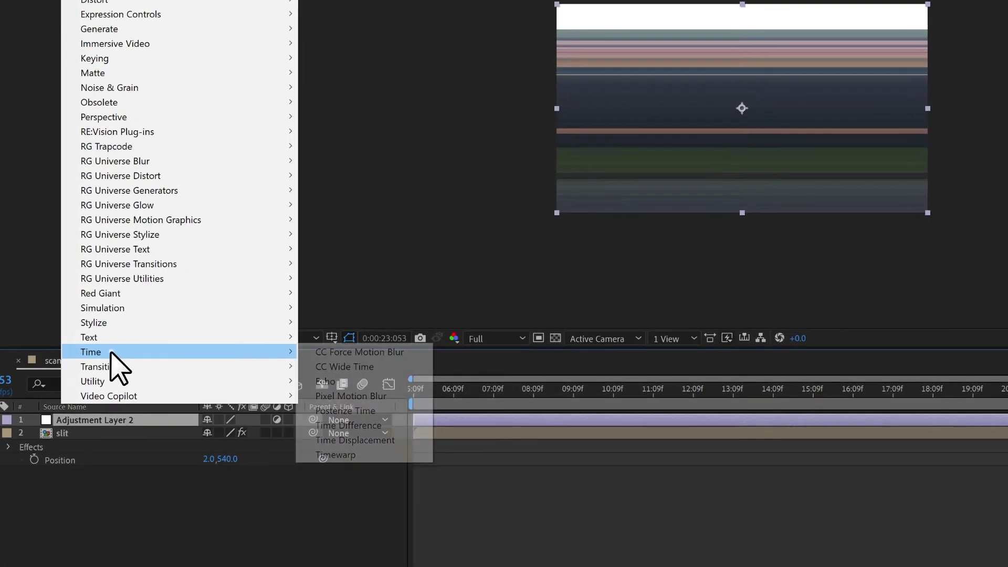
pyautogui.click(341, 441)
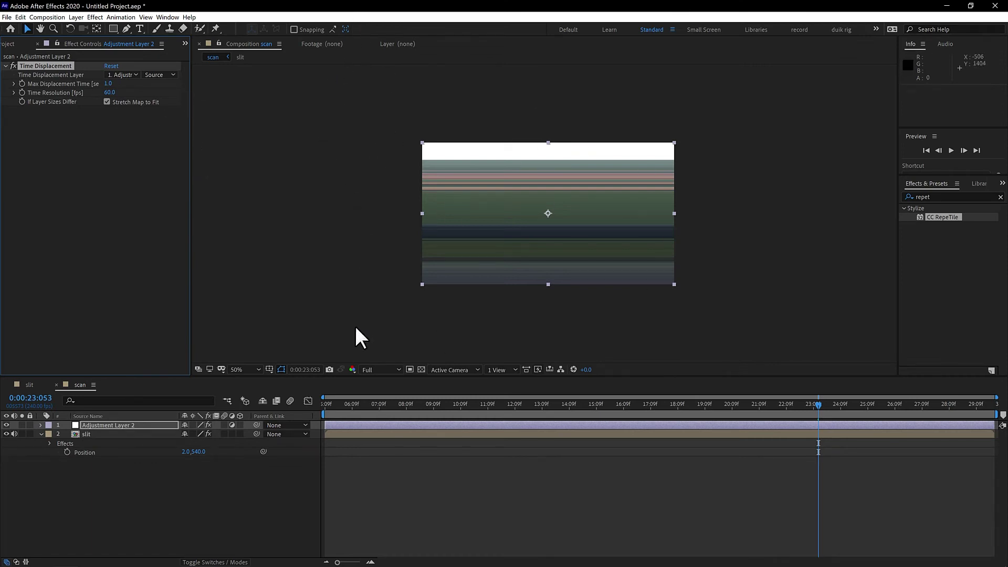
# Create a new 1920 x 1080 px gray solid named Gradiente in the scan composition.
pyautogui.click(76, 17)
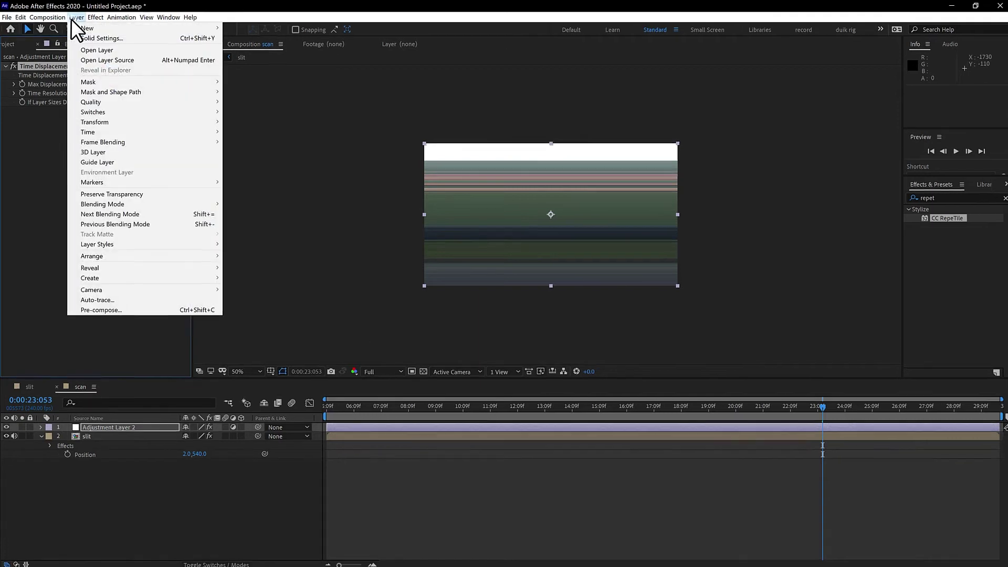
pyautogui.moveTo(135, 27)
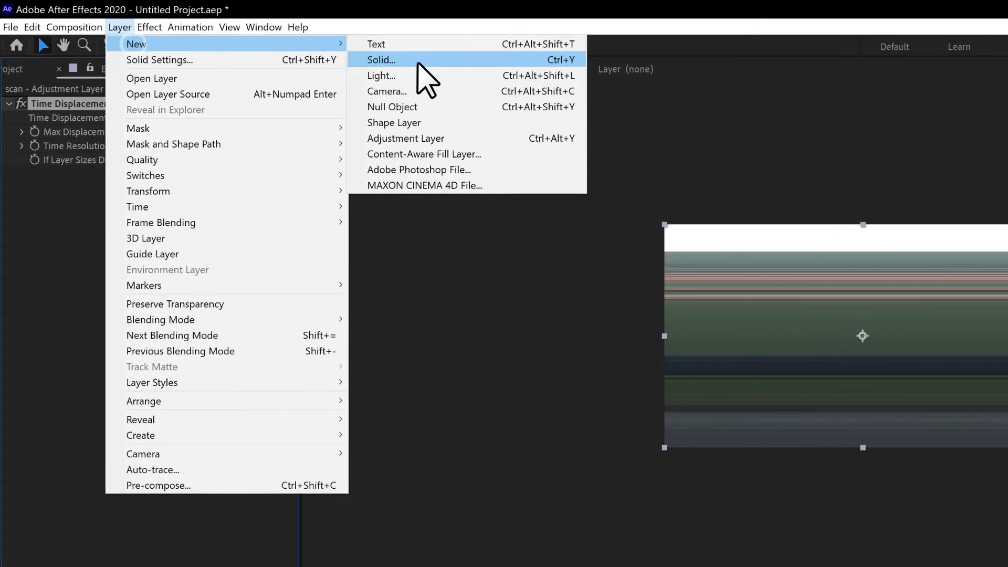
pyautogui.click(419, 61)
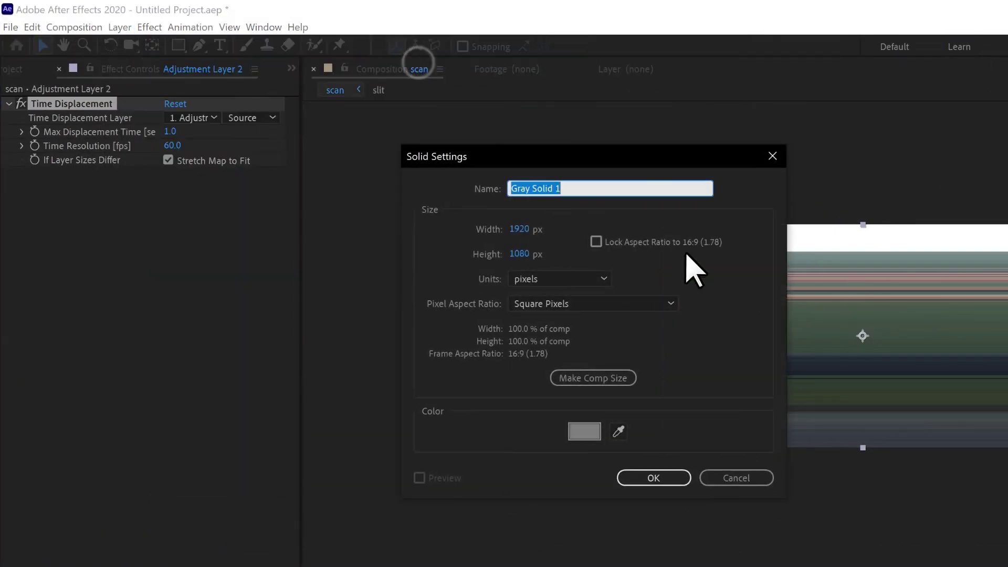
pyautogui.write('Gra')
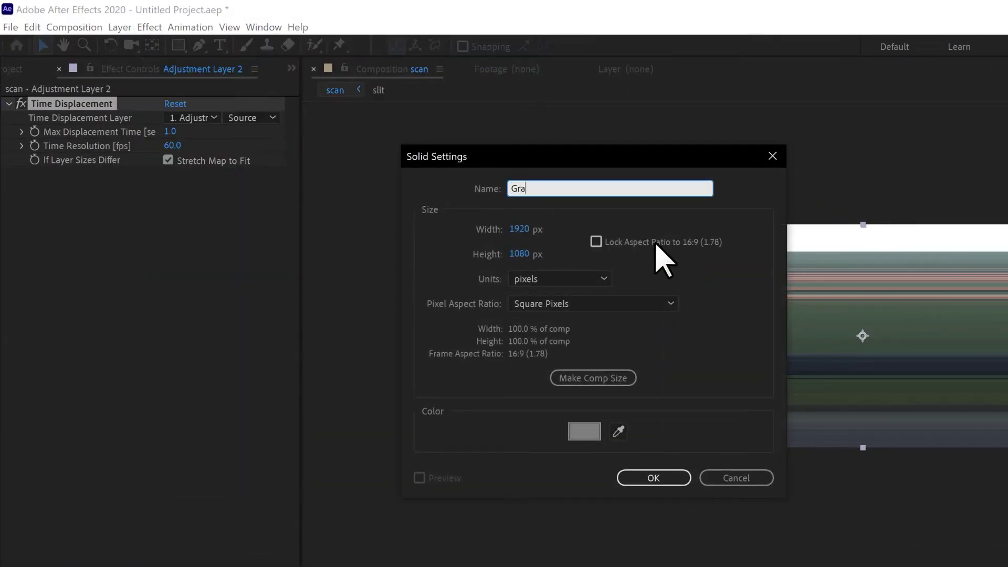
pyautogui.write('diente')
pyautogui.press('Return')
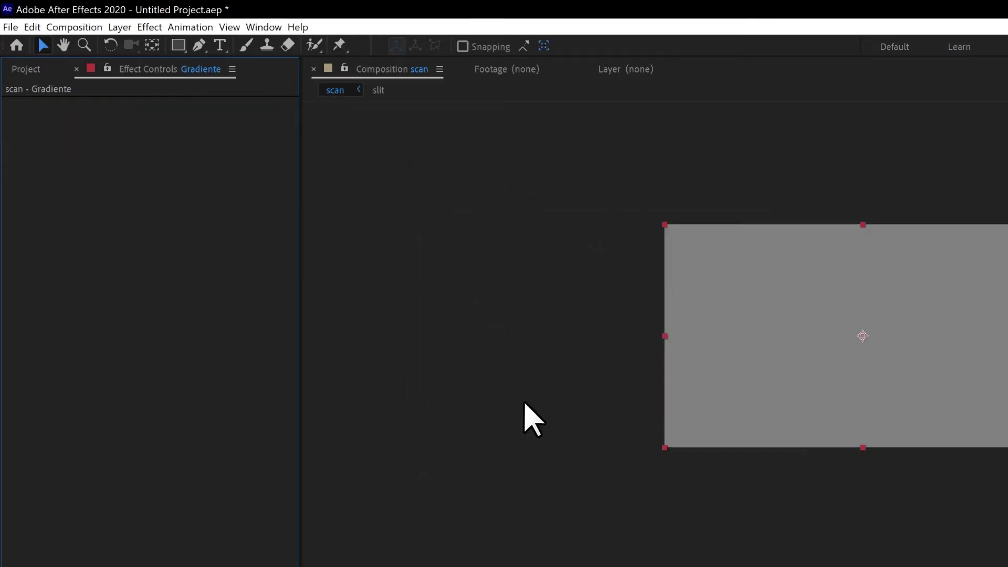
# Apply the Gradient Ramp effect to the Gradiente solid.
pyautogui.click(149, 27)
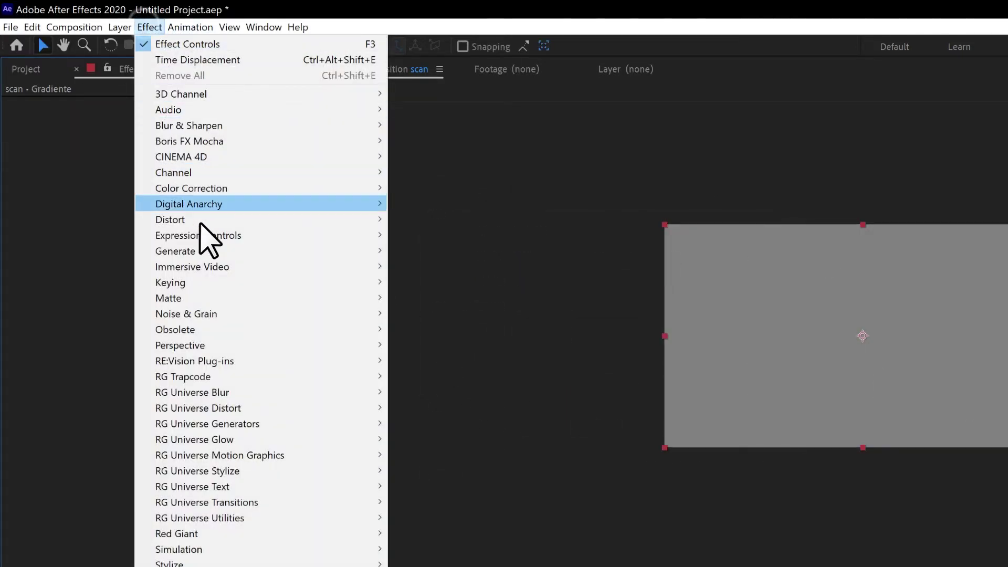
pyautogui.moveTo(167, 254)
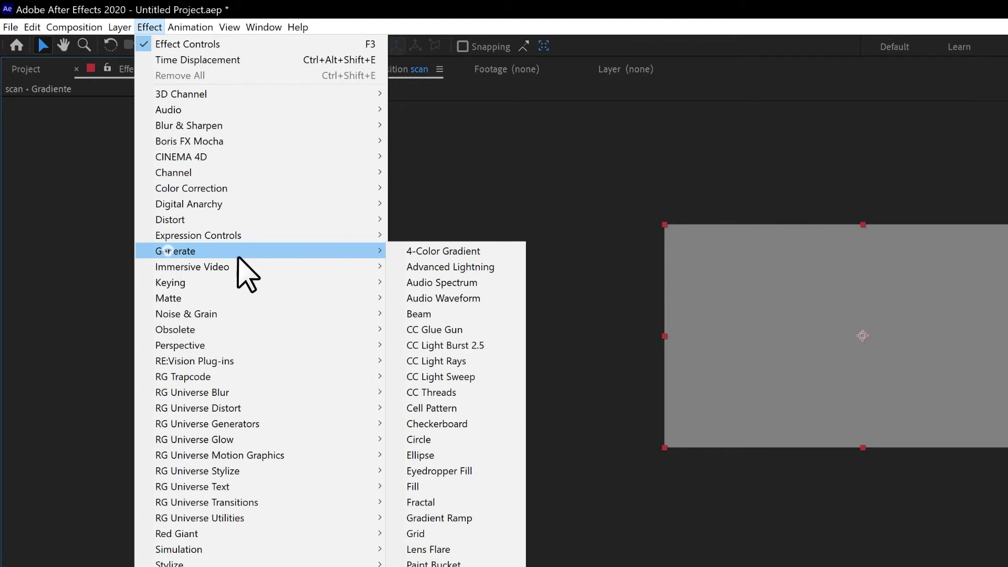
pyautogui.click(437, 519)
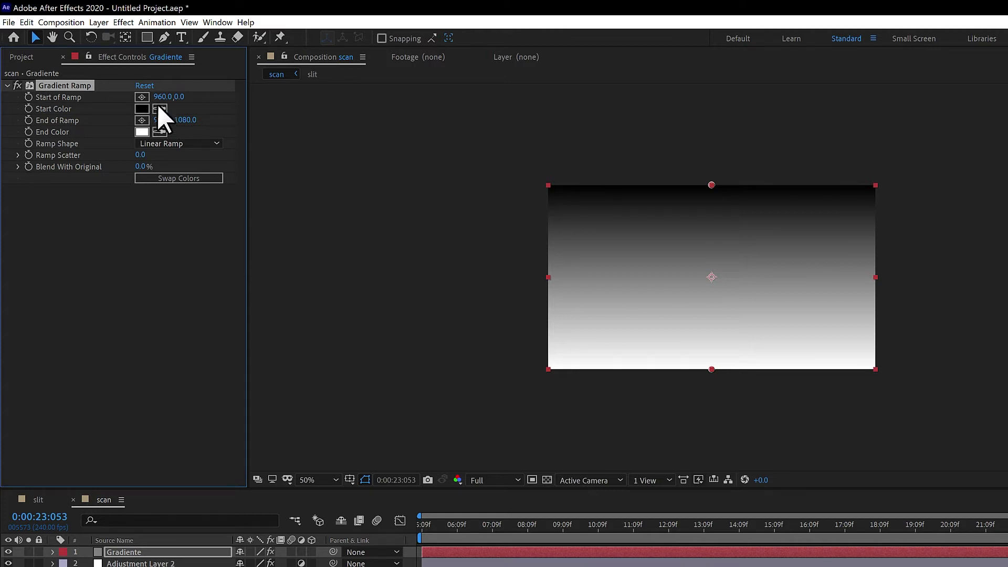
# Change the Gradient Ramp's End Color to a mid gray with 50% brightness.
pyautogui.click(143, 133)
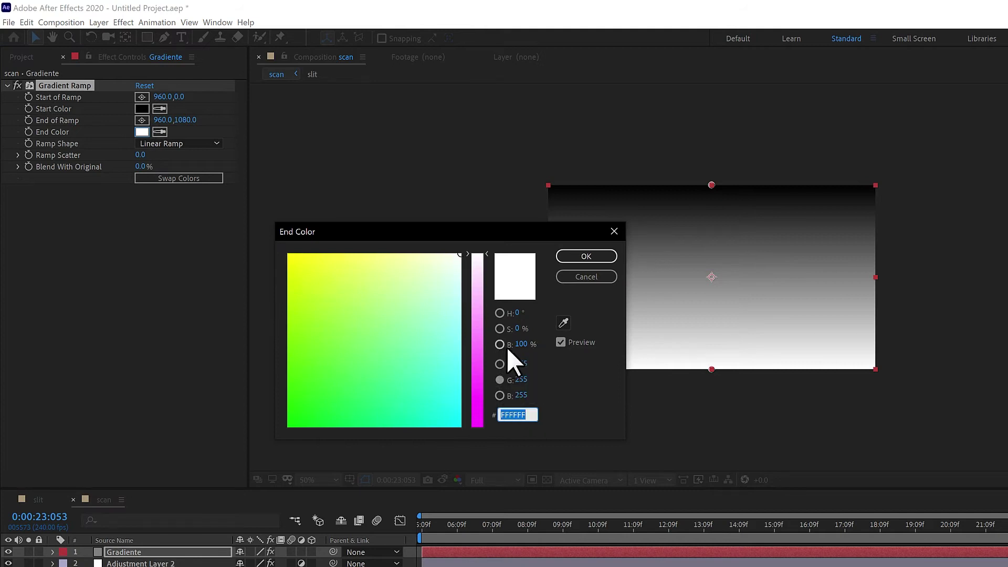
pyautogui.click(521, 343)
pyautogui.write('50')
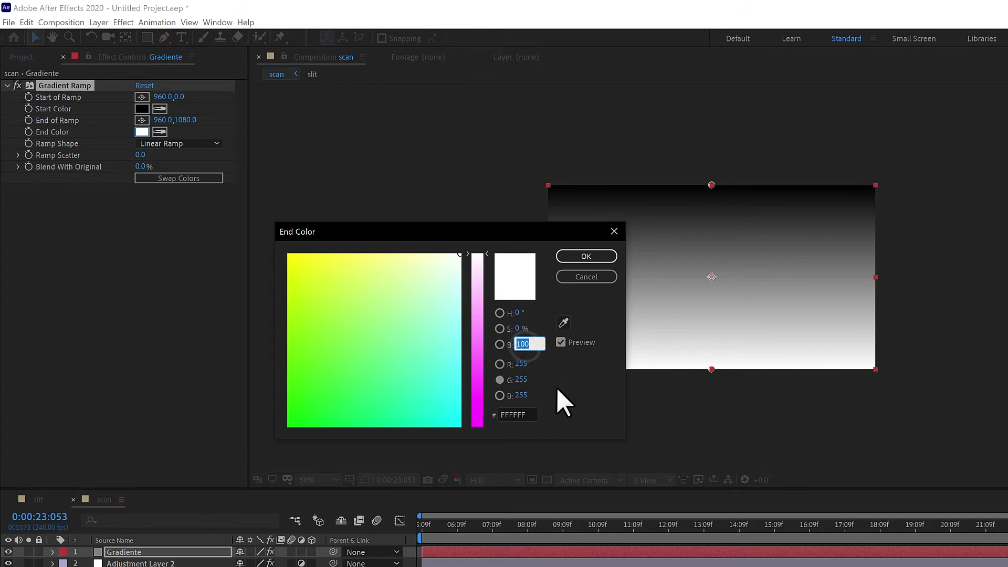
pyautogui.press('Return')
pyautogui.press('Return')
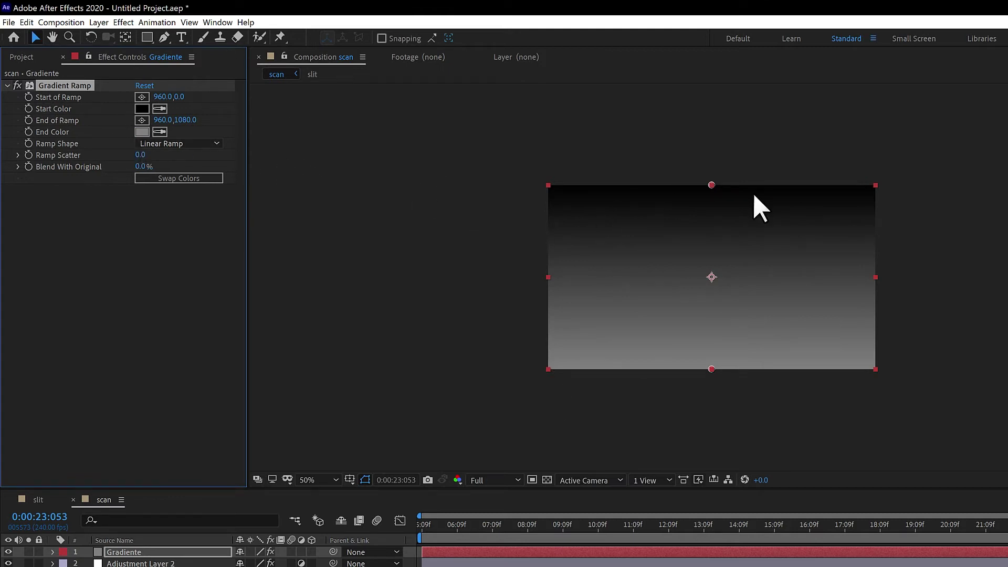
# Set the Gradient Ramp's End of Ramp position to 0, 0 at the frame's upper-left corner.
pyautogui.click(162, 120)
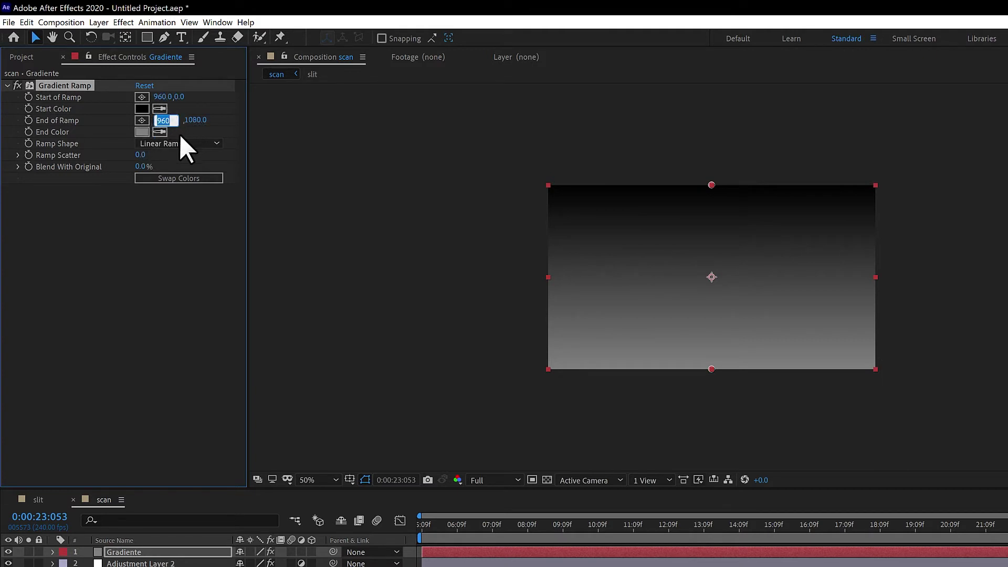
pyautogui.write('0')
pyautogui.press('Tab')
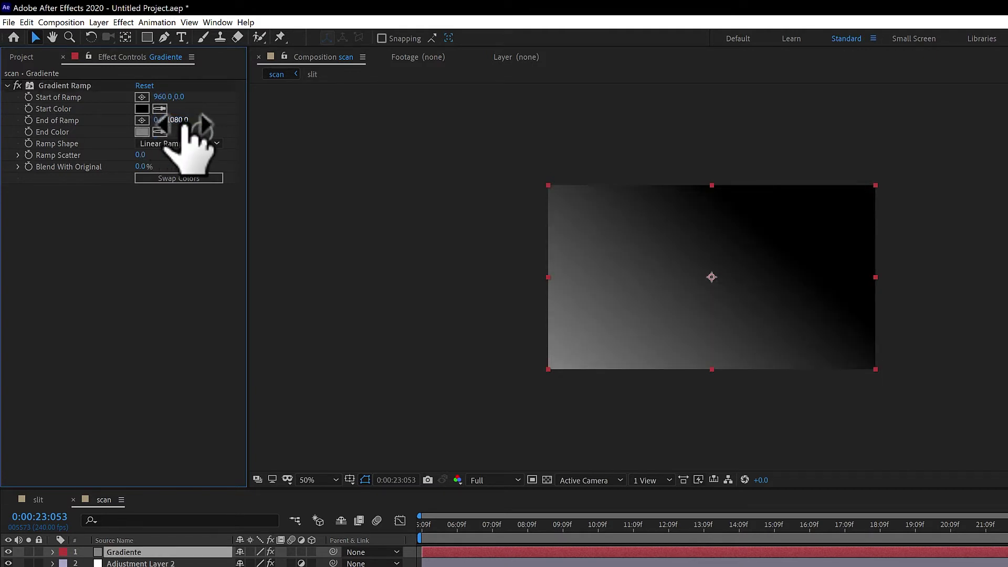
pyautogui.write('0')
pyautogui.press('Return')
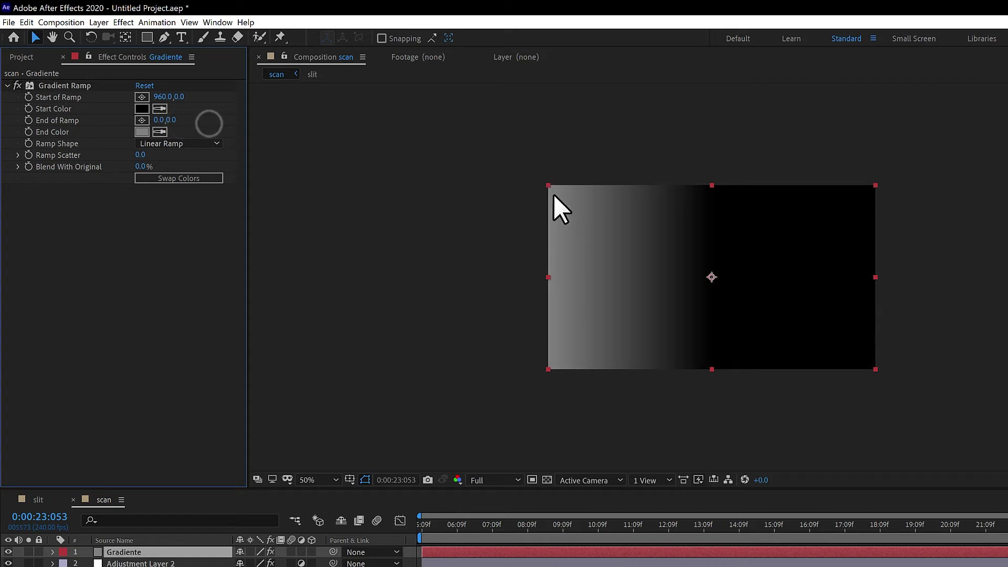
# Set the horizontal Start of Ramp value to 1920 so the gradient spans the full frame width.
pyautogui.click(74, 85)
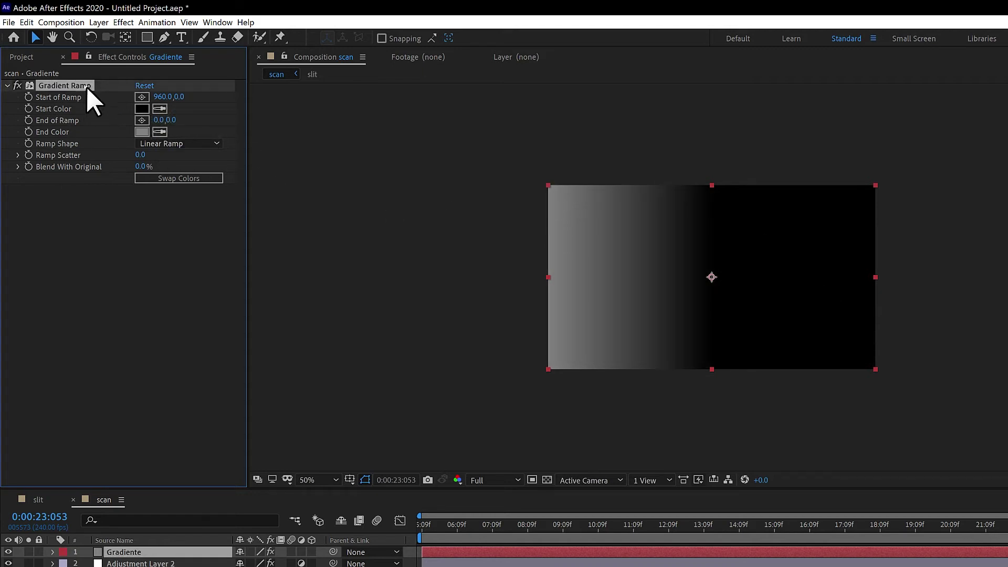
pyautogui.click(167, 97)
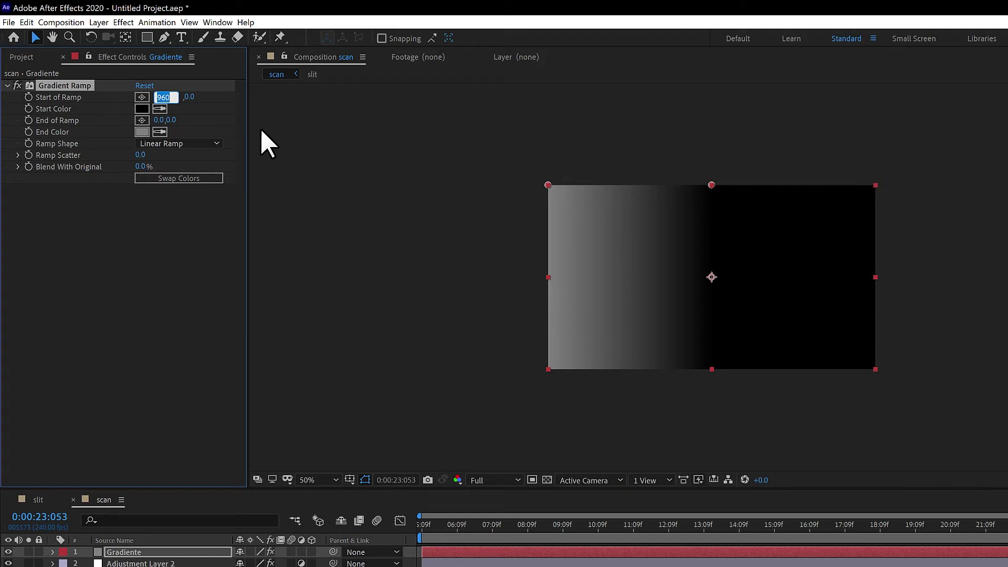
pyautogui.write('1')
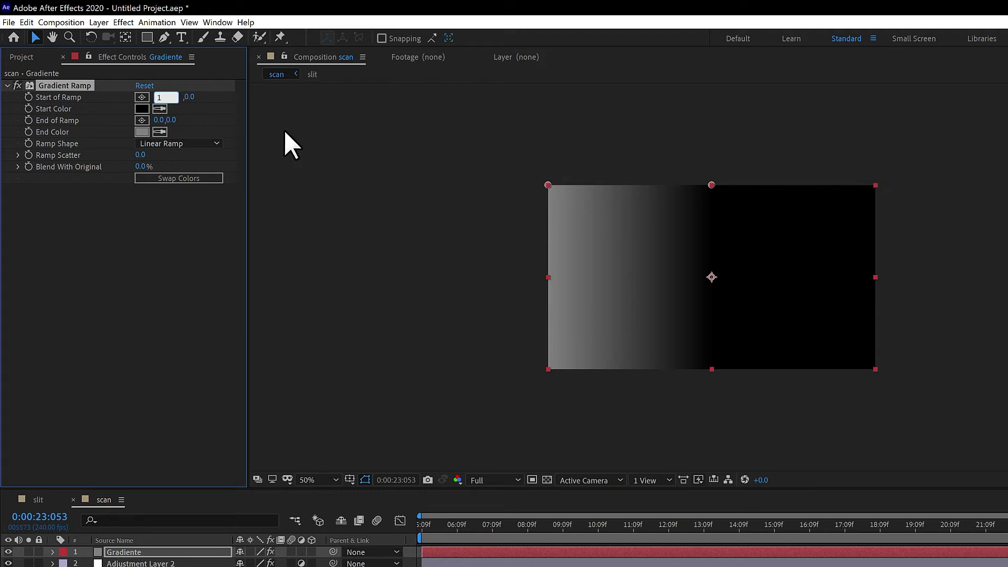
pyautogui.write('920')
pyautogui.press('Return')
# Hide the Gradiente layer and, with the playhead at the composition's start, select the adjustment layer carrying Time Displacement.
pyautogui.press('/')
pyautogui.click(8, 552)
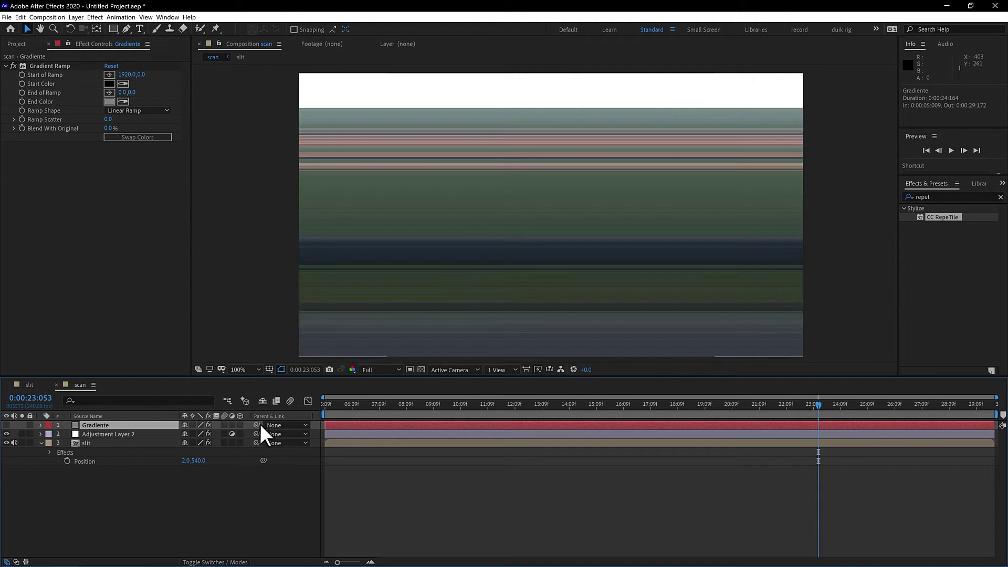
pyautogui.moveTo(378, 408); pyautogui.dragTo(324, 408)
pyautogui.click(110, 434)
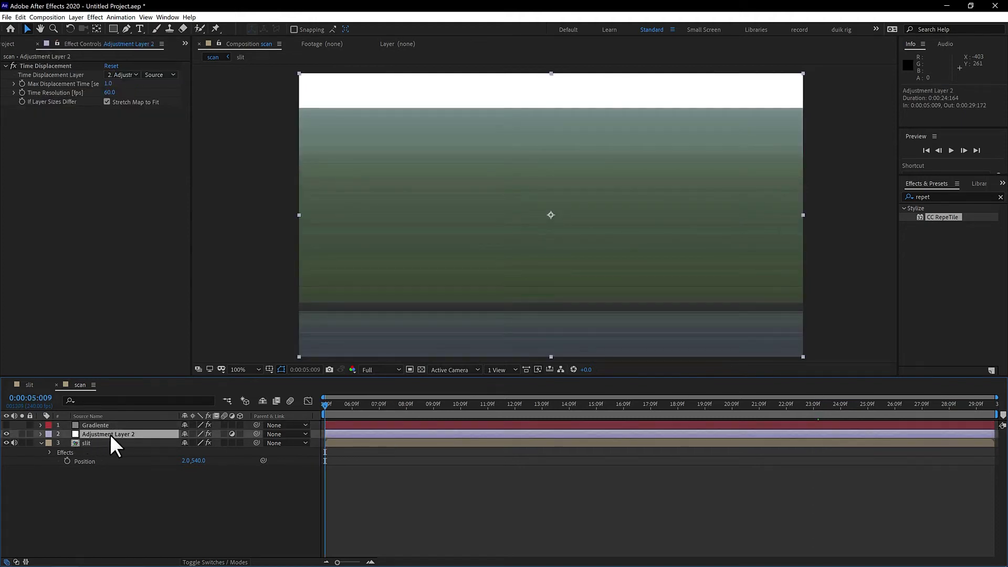
# Set the Time Displacement map to the Gradiente layer, using its Effects & Masks as the source.
pyautogui.click(122, 74)
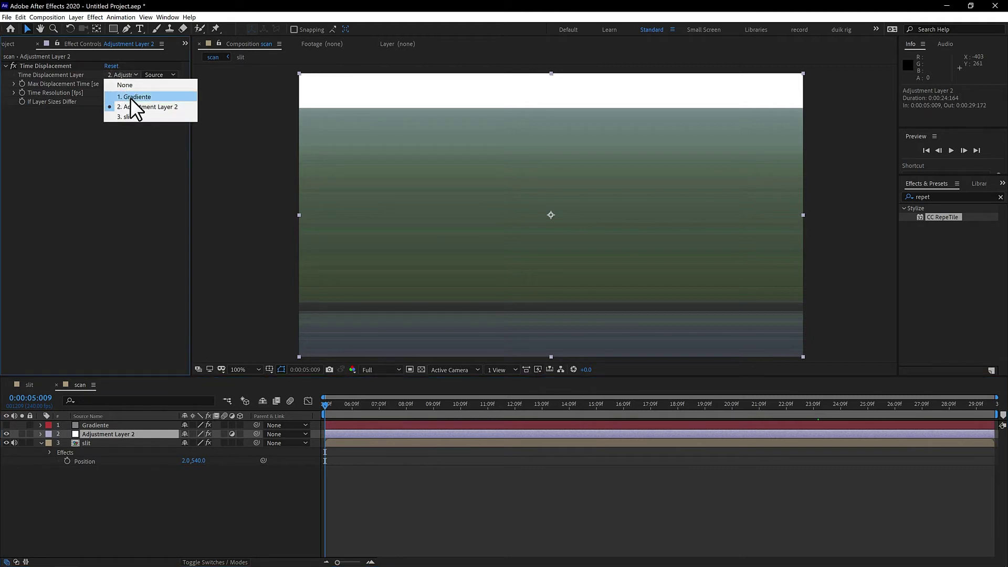
pyautogui.click(130, 98)
pyautogui.click(169, 76)
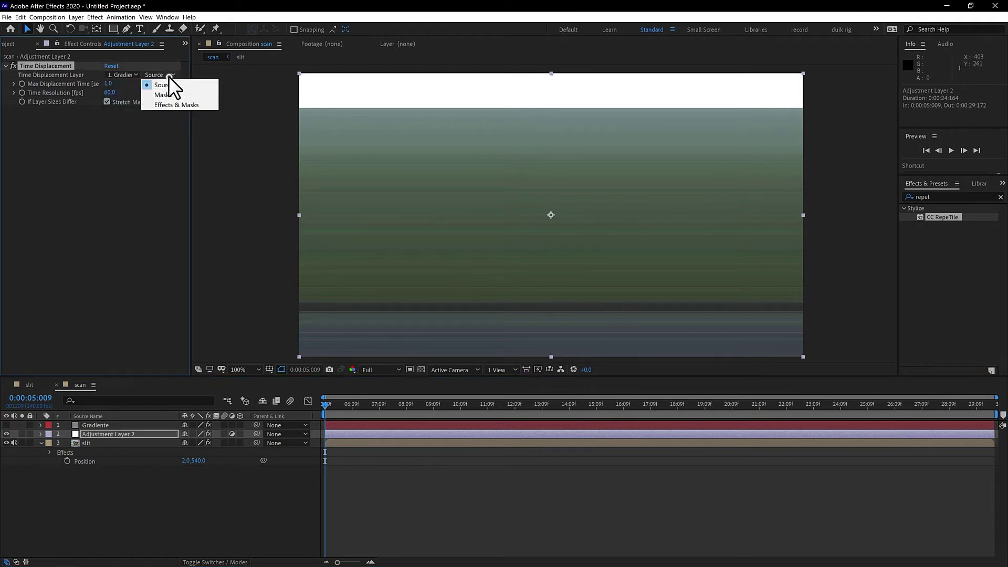
pyautogui.click(174, 104)
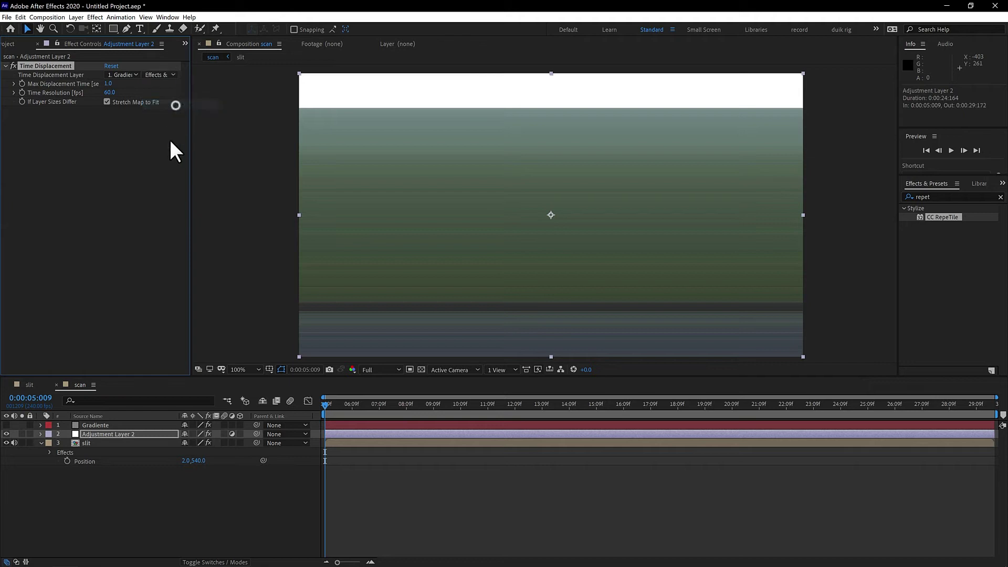
# Set the adjustment layer's Time Displacement resolution to 10 fps and preview the displaced footage.
pyautogui.click(108, 424)
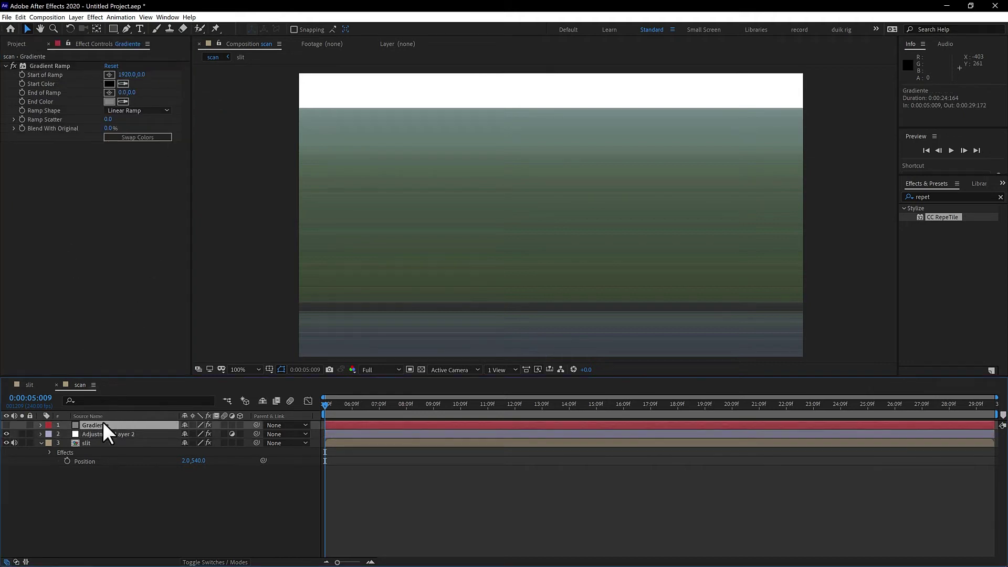
pyautogui.click(111, 434)
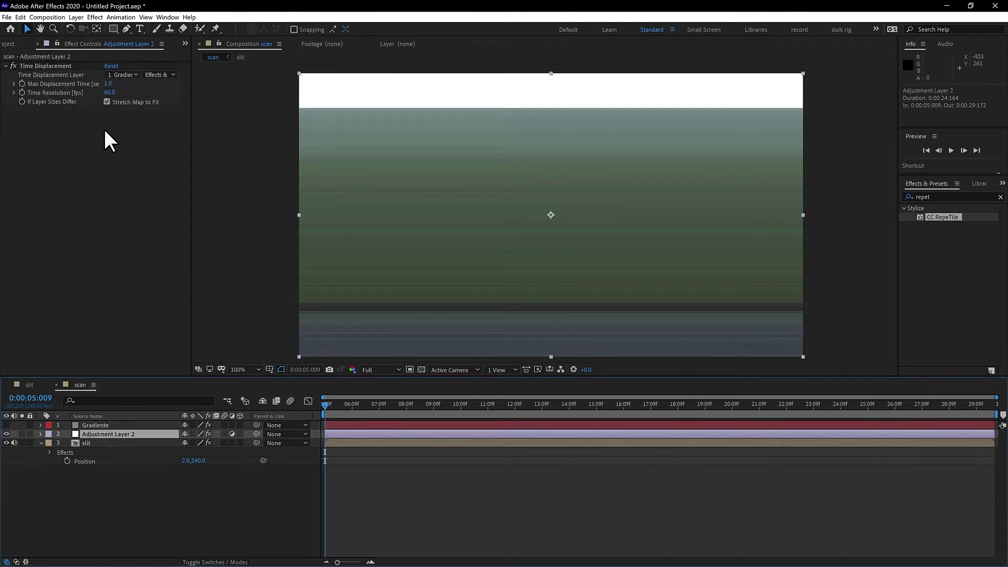
pyautogui.click(109, 93)
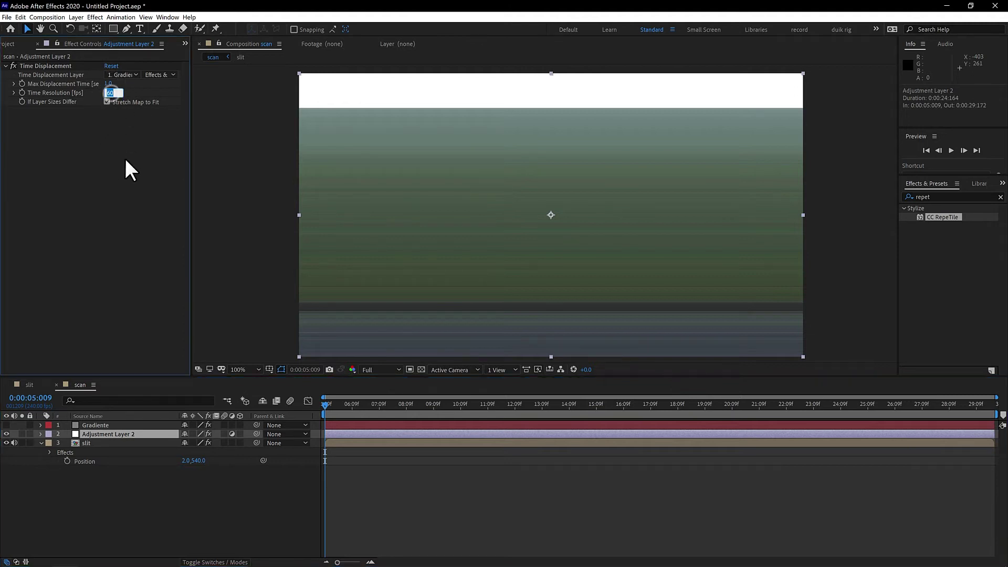
pyautogui.write('10')
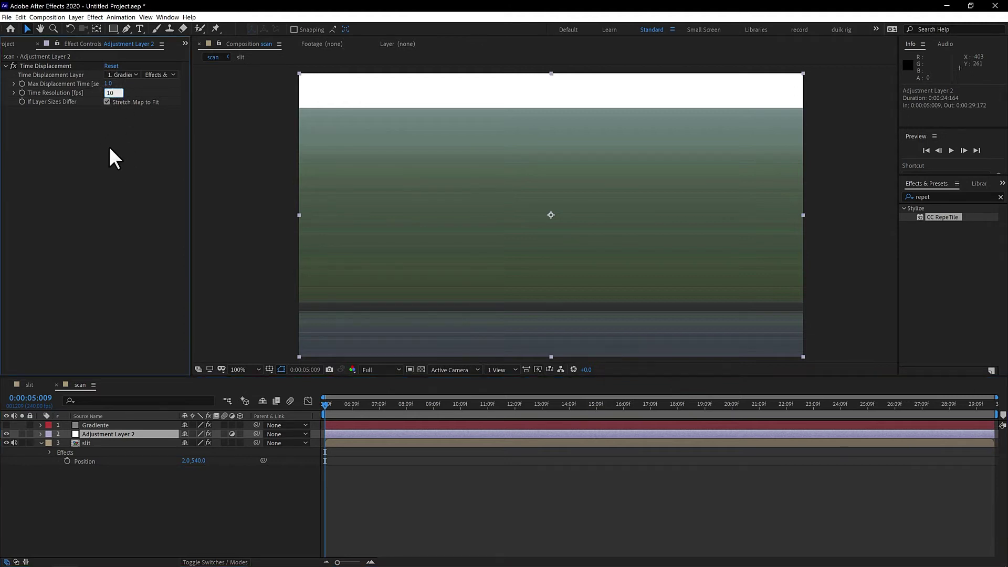
pyautogui.press('Return')
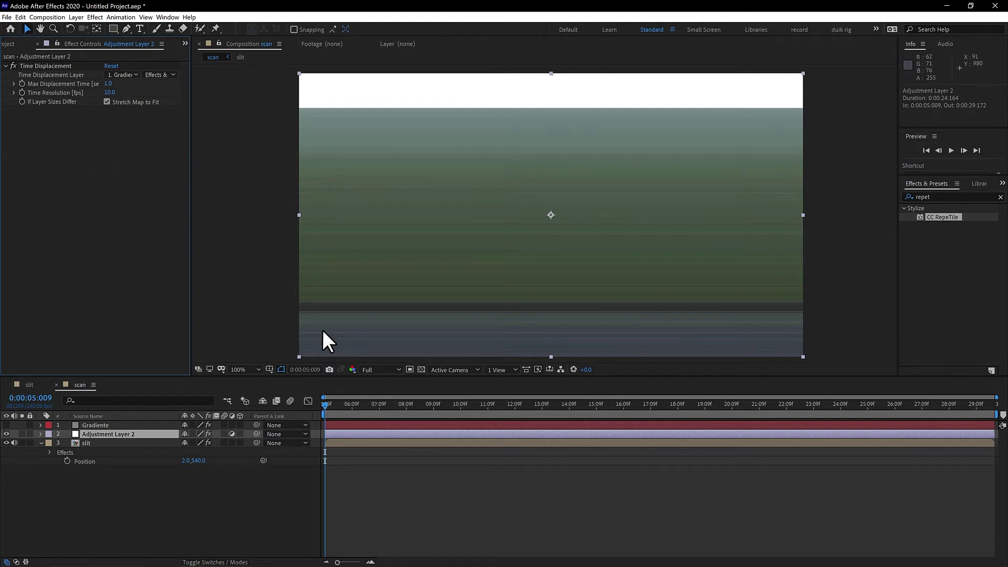
pyautogui.moveTo(328, 407); pyautogui.dragTo(378, 418)
pyautogui.press('space')
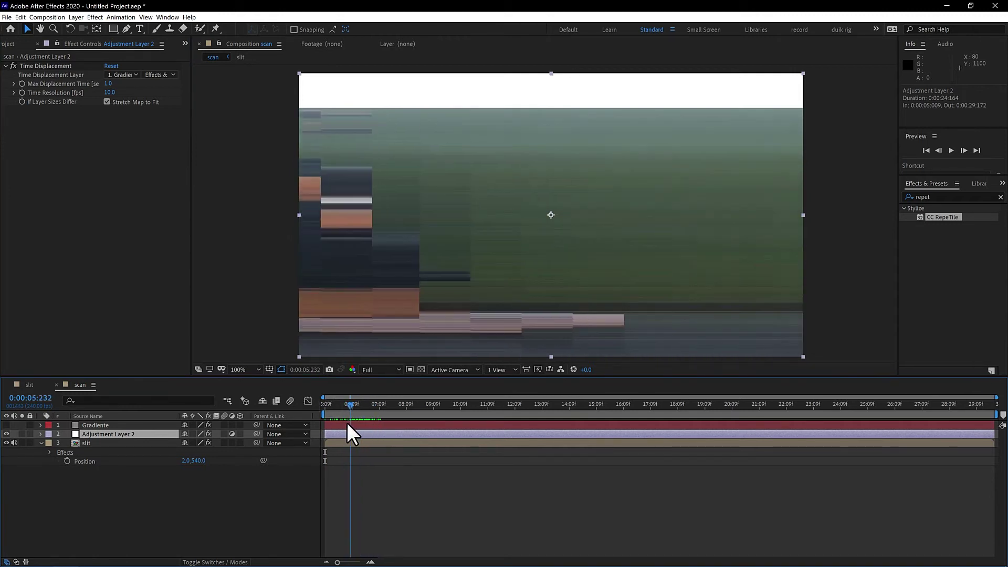
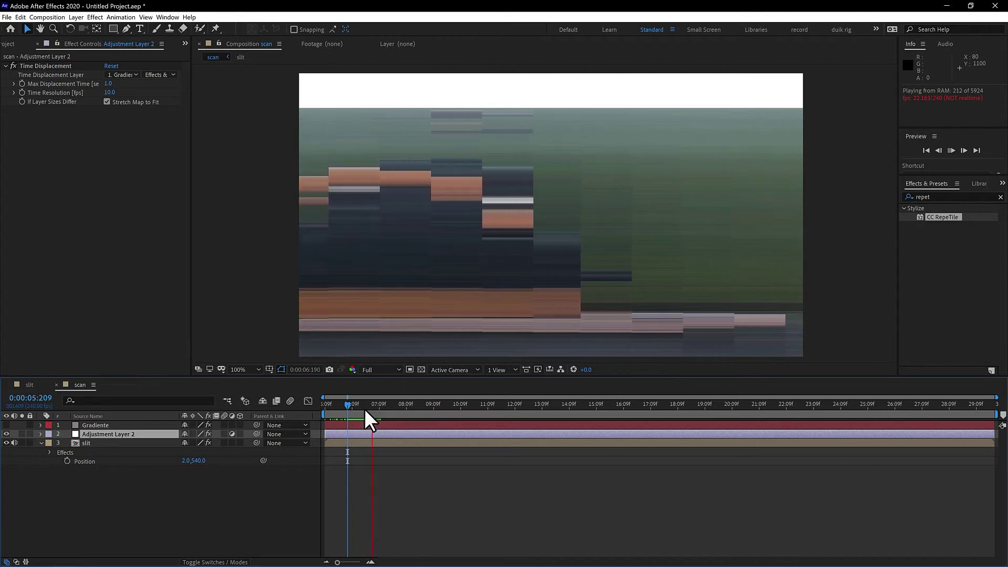
pyautogui.click(367, 409)
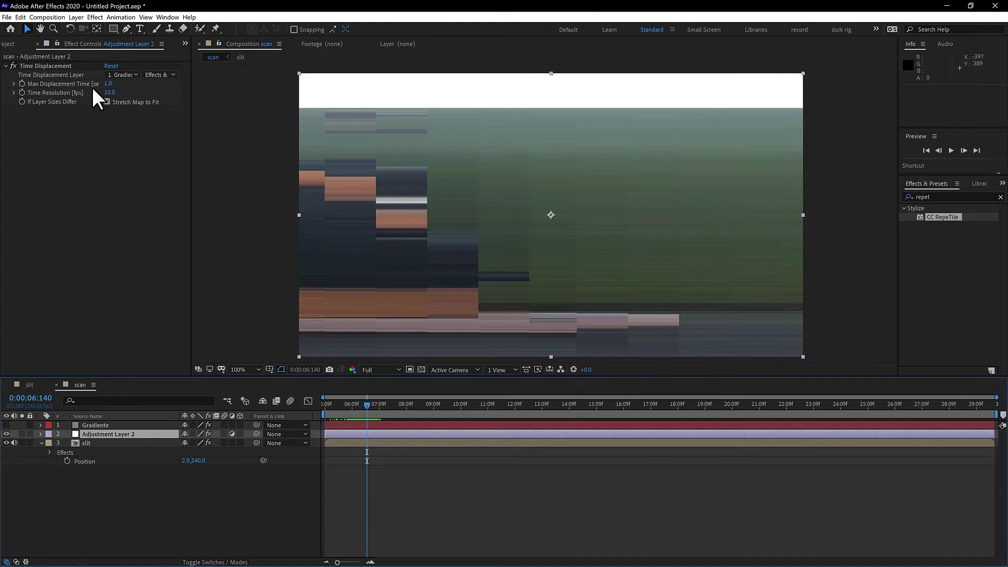
# Set the Max Displacement Time to 0.2 seconds and preview the result.
pyautogui.click(108, 84)
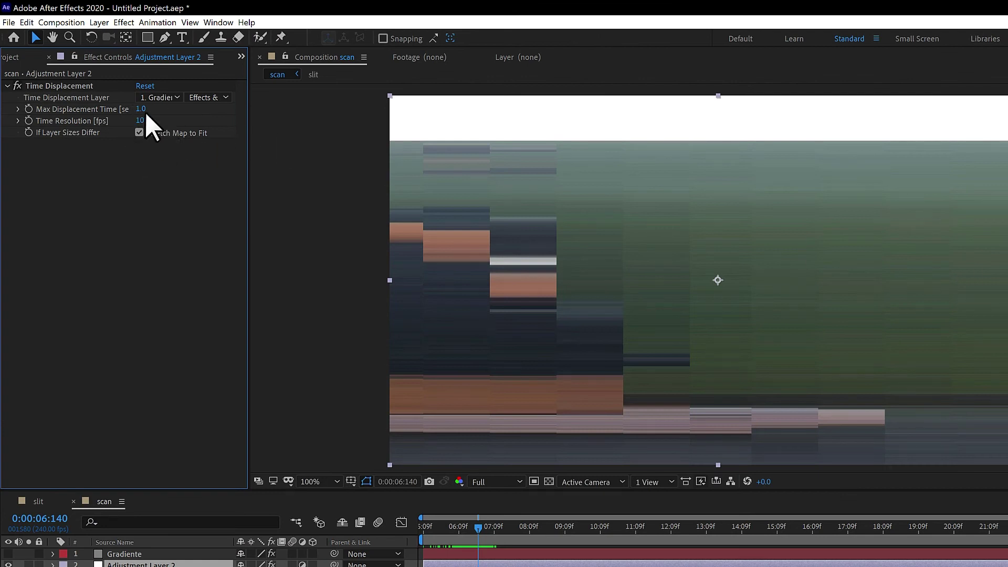
pyautogui.click(143, 110)
pyautogui.write('.2')
pyautogui.press('Return')
pyautogui.moveTo(477, 527)
pyautogui.mouseDown()
pyautogui.moveTo(449, 531)
pyautogui.moveTo(486, 536)
pyautogui.mouseUp()
pyautogui.press('space')
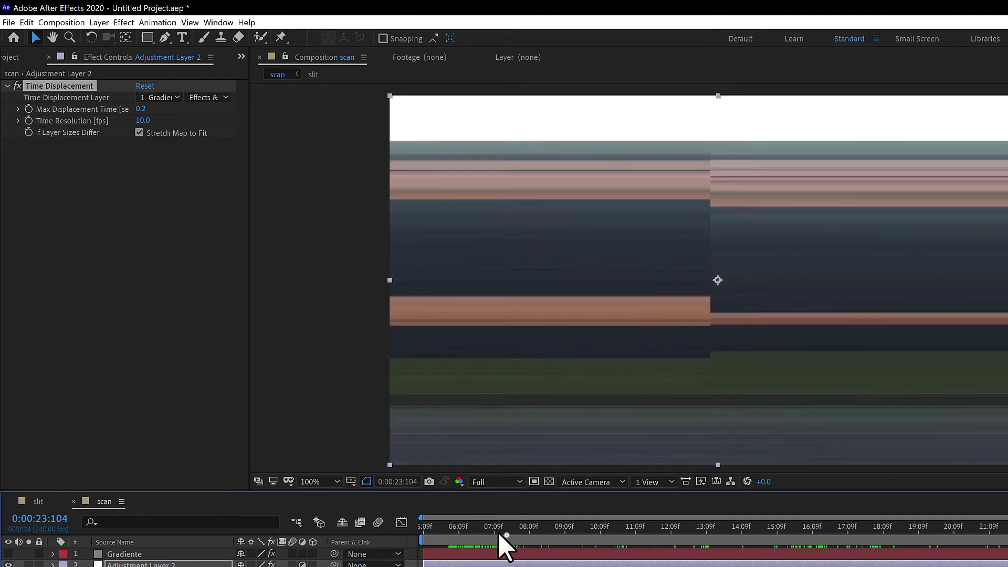
# Set the Max Displacement Time to 3 seconds and preview the result further along the timeline.
pyautogui.click(482, 533)
pyautogui.click(141, 109)
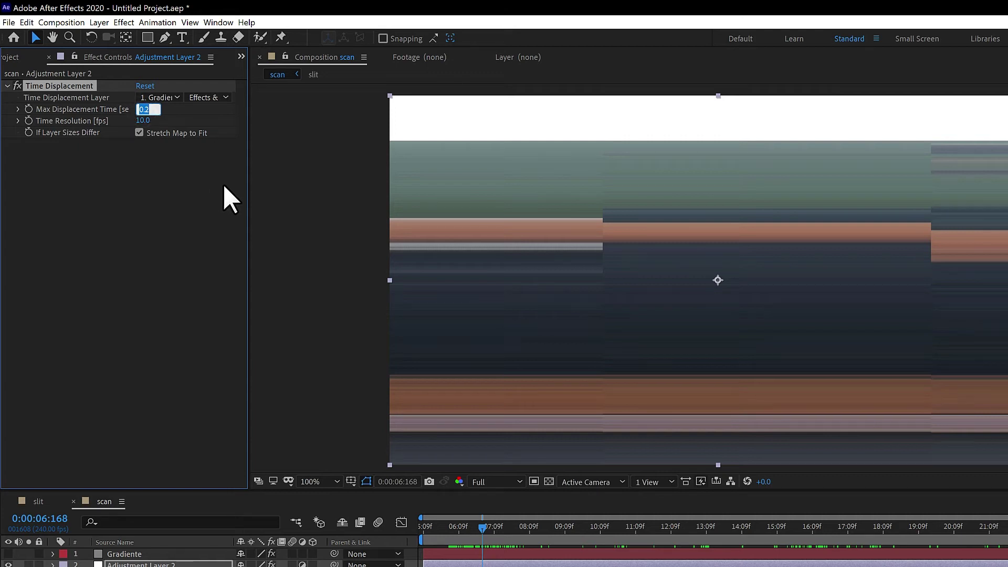
pyautogui.write('3')
pyautogui.click(184, 243)
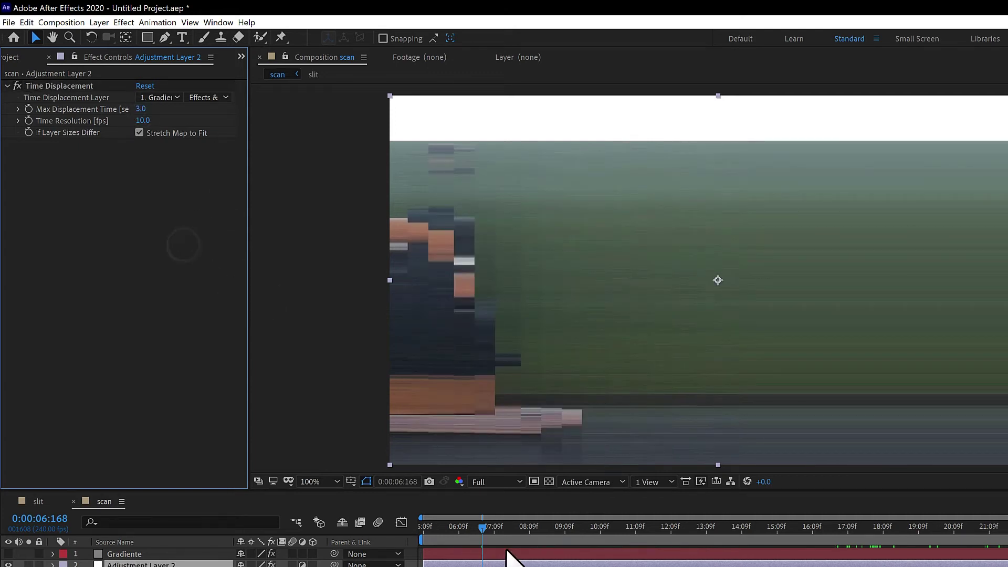
pyautogui.click(653, 540)
pyautogui.press('space')
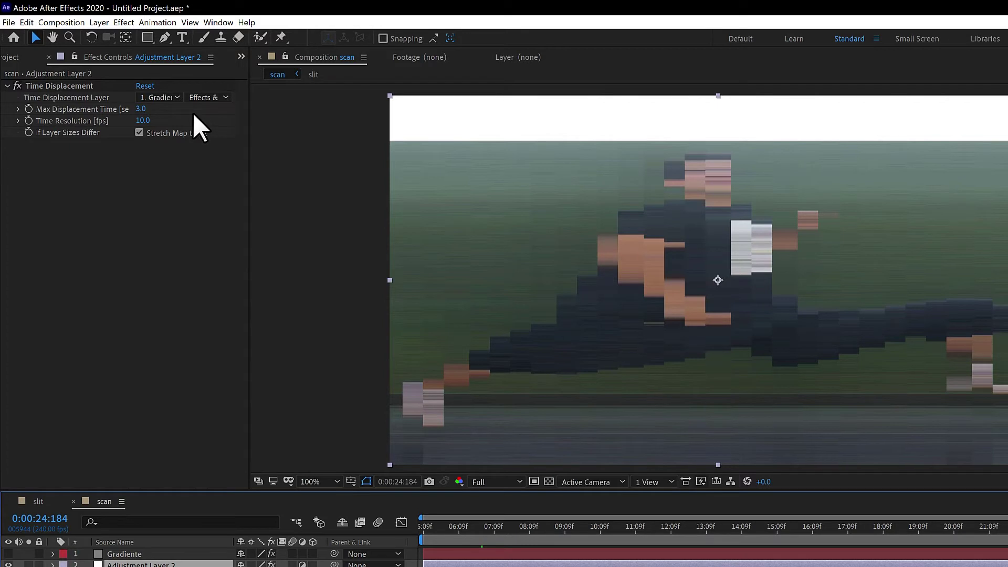
# Set the Max Displacement Time to 5 seconds and preview the end of the composition.
pyautogui.click(141, 109)
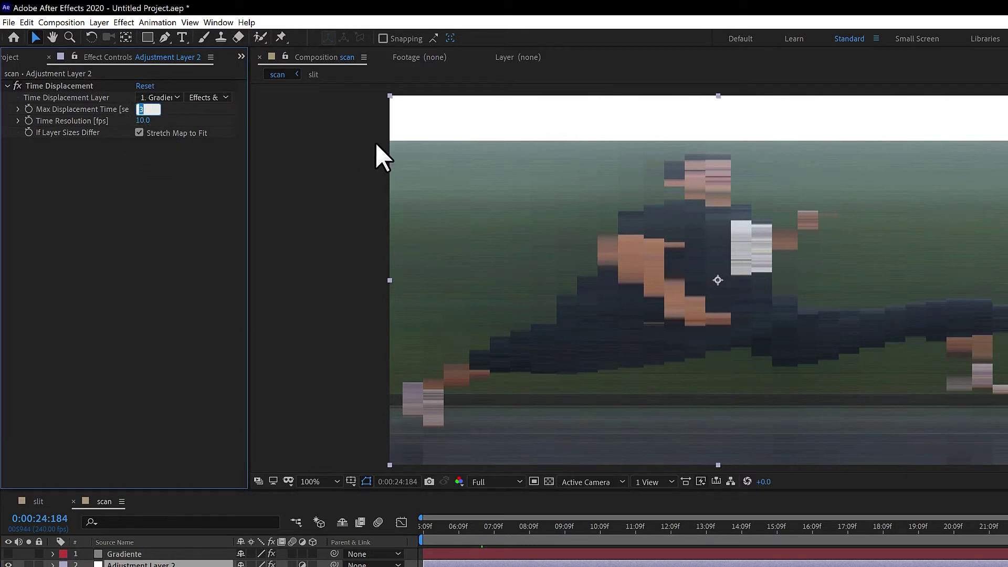
pyautogui.write('5')
pyautogui.press('Return')
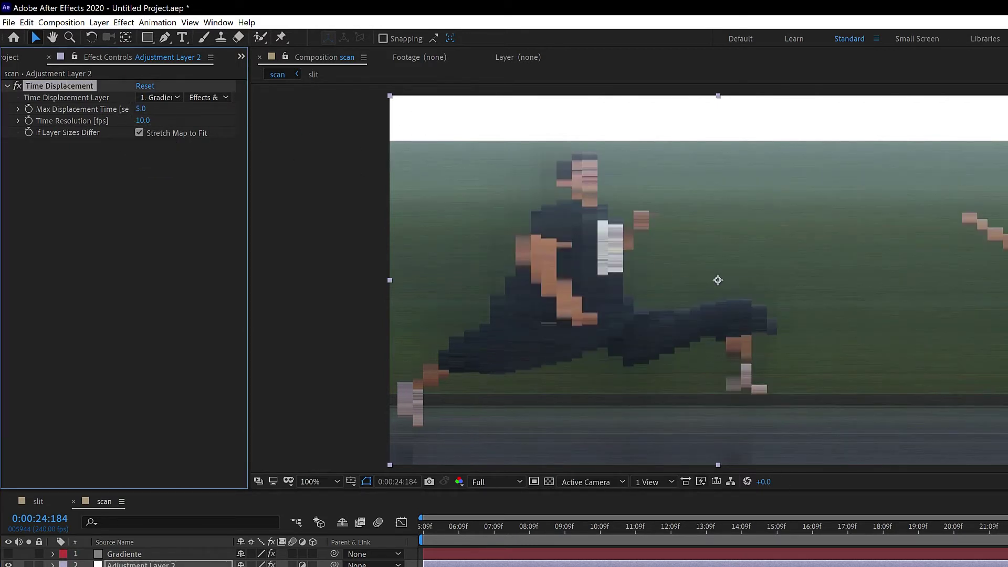
pyautogui.moveTo(893, 525); pyautogui.dragTo(1004, 530)
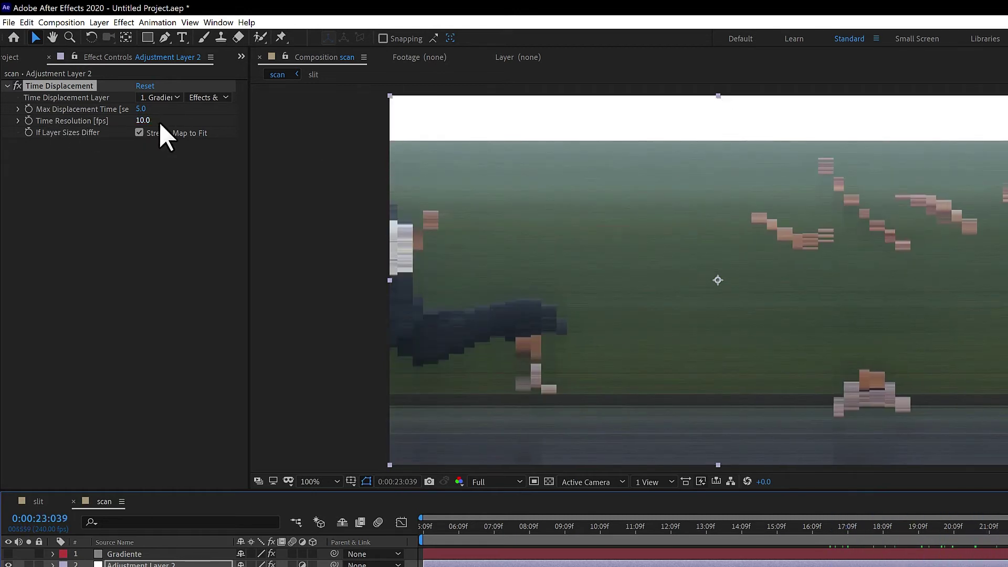
pyautogui.press('space')
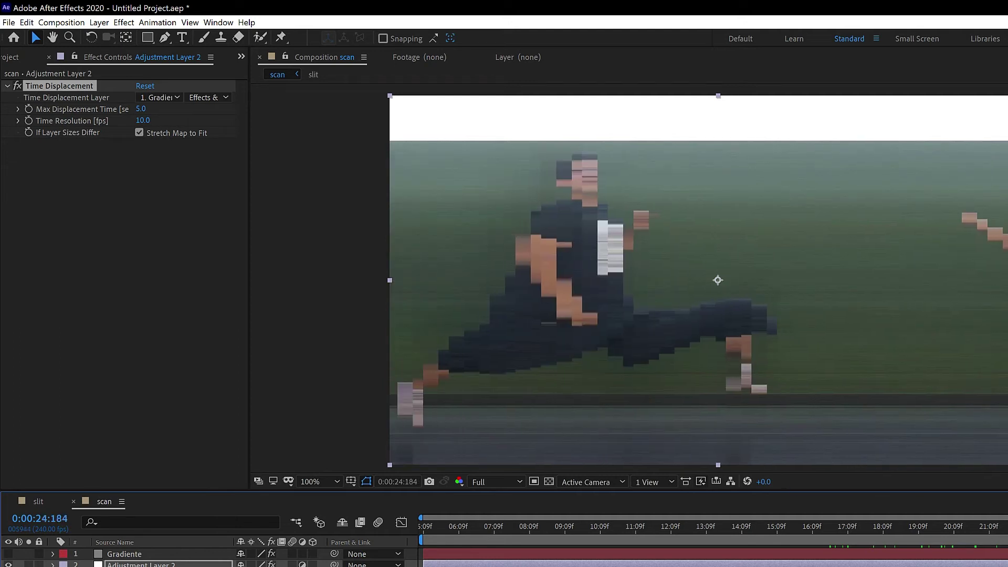
# Set the Time Displacement's Time Resolution to 240 fps.
pyautogui.click(143, 120)
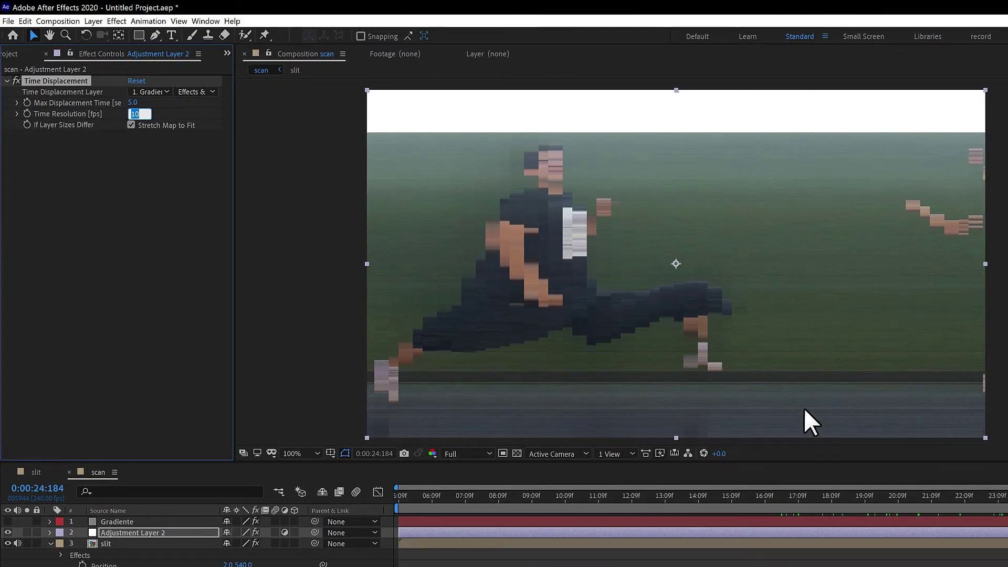
pyautogui.write('2')
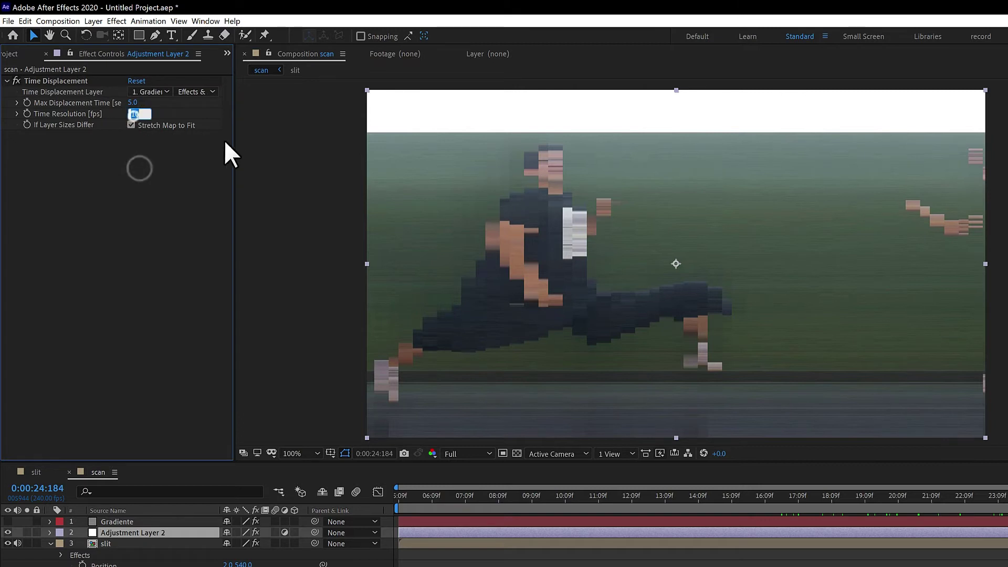
pyautogui.write('40')
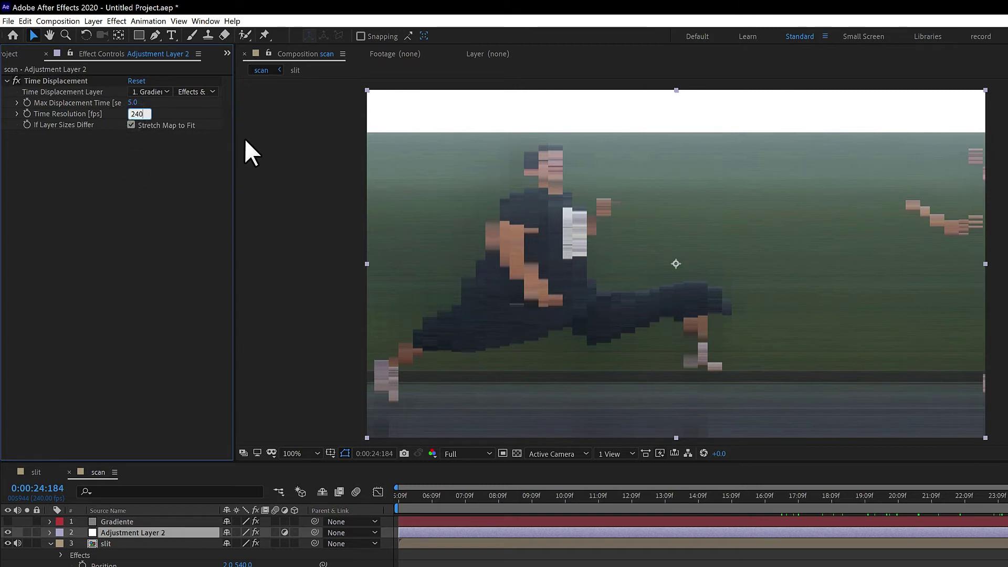
pyautogui.press('Return')
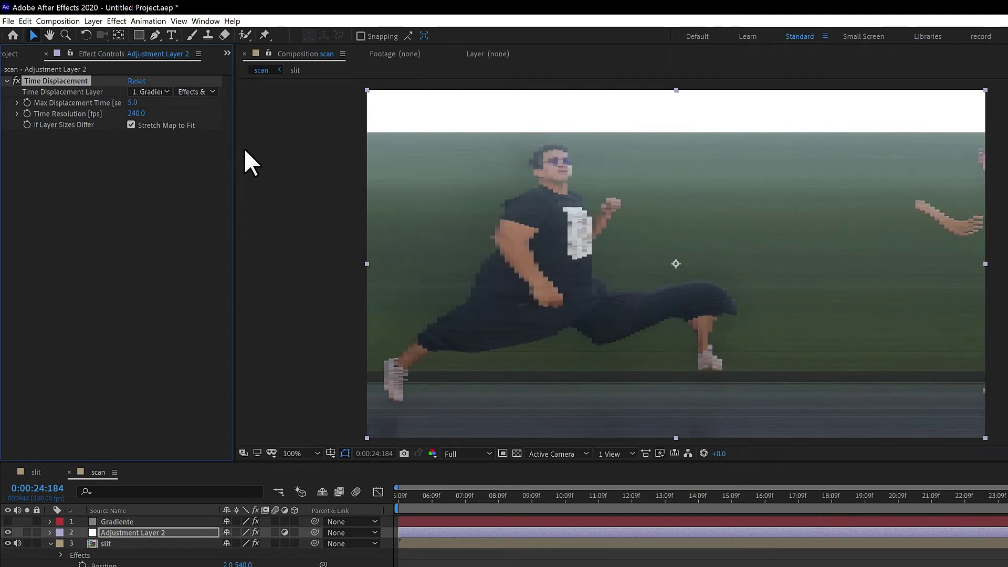
# Examine the runner's face, shirt and edges up close for blocky vertical strips in the displaced image.
pyautogui.scroll(2, 614, 282)
pyautogui.moveTo(572, 281); pyautogui.dragTo(811, 299)
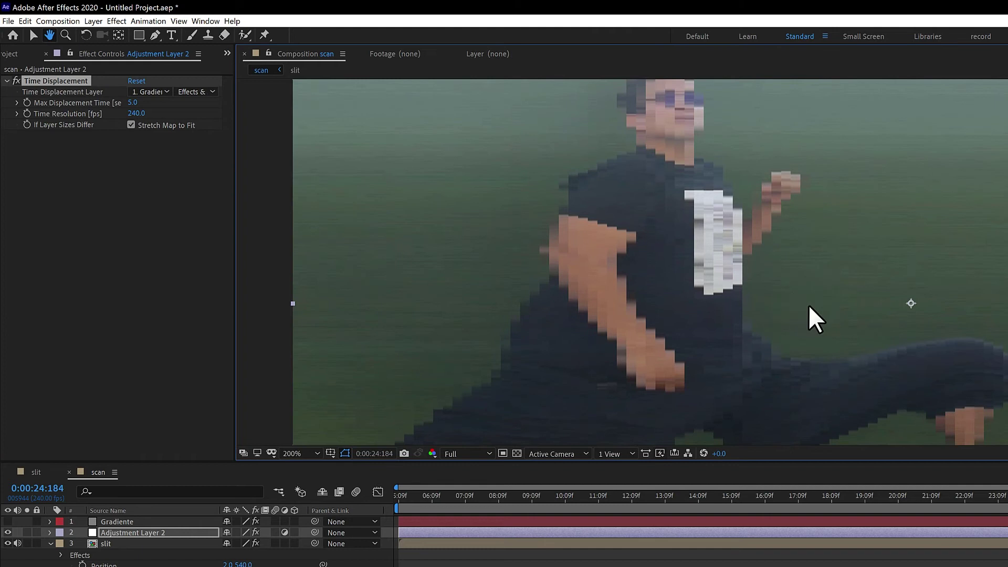
pyautogui.scroll(-2, 696, 248)
pyautogui.scroll(4, 677, 267)
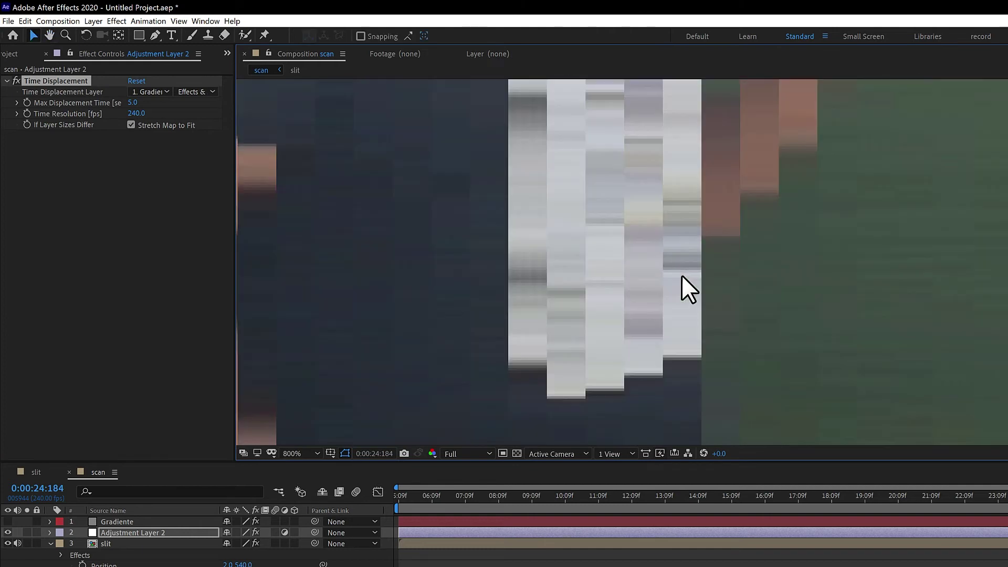
pyautogui.scroll(5, 677, 283)
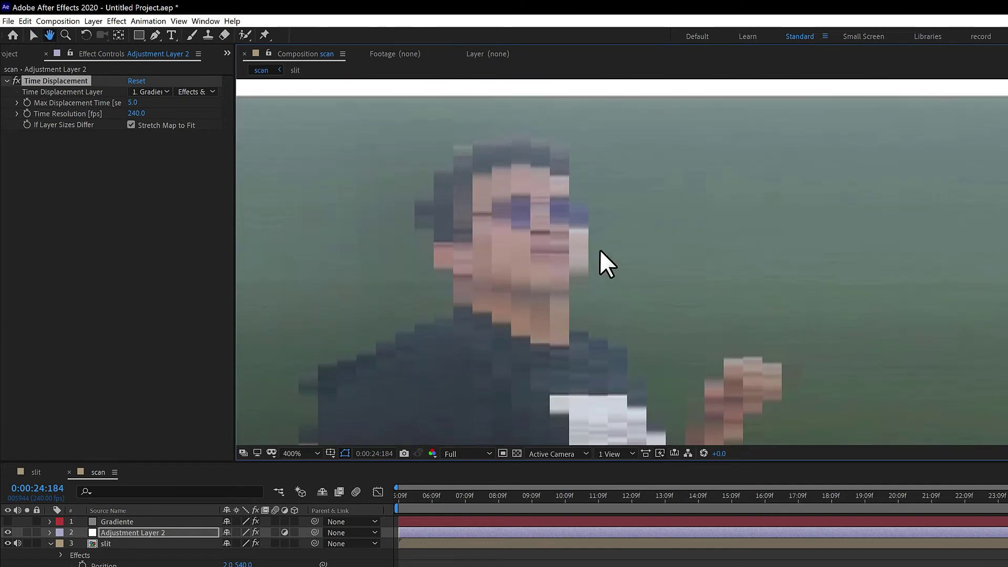
pyautogui.scroll(-4, 676, 288)
pyautogui.moveTo(697, 300); pyautogui.dragTo(864, 315)
pyautogui.scroll(4, 578, 220)
pyautogui.scroll(-4, 585, 291)
pyautogui.moveTo(598, 275); pyautogui.dragTo(634, 297)
# Show the Gradiente layer temporarily, inspect its tonal steps up close for banding, and hide the layer again.
pyautogui.click(116, 521)
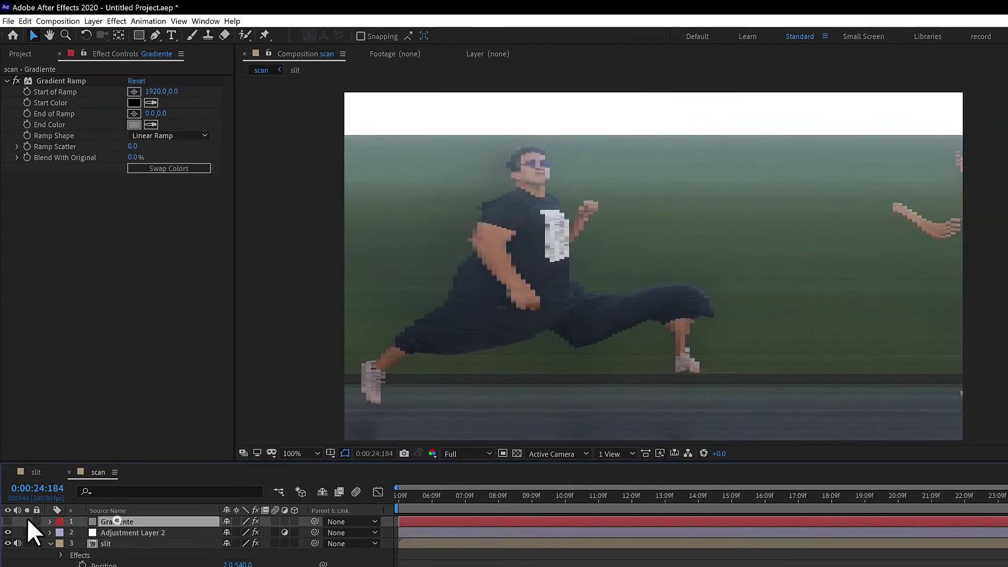
pyautogui.click(8, 521)
pyautogui.scroll(5, 682, 347)
pyautogui.moveTo(670, 371); pyautogui.dragTo(781, 185)
pyautogui.scroll(1, 631, 297)
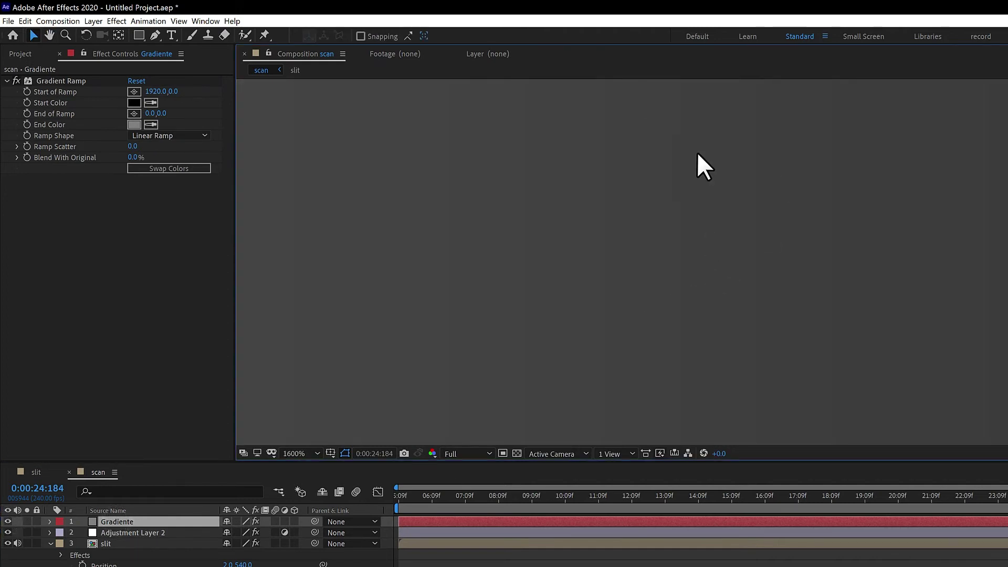
pyautogui.scroll(-10, 748, 266)
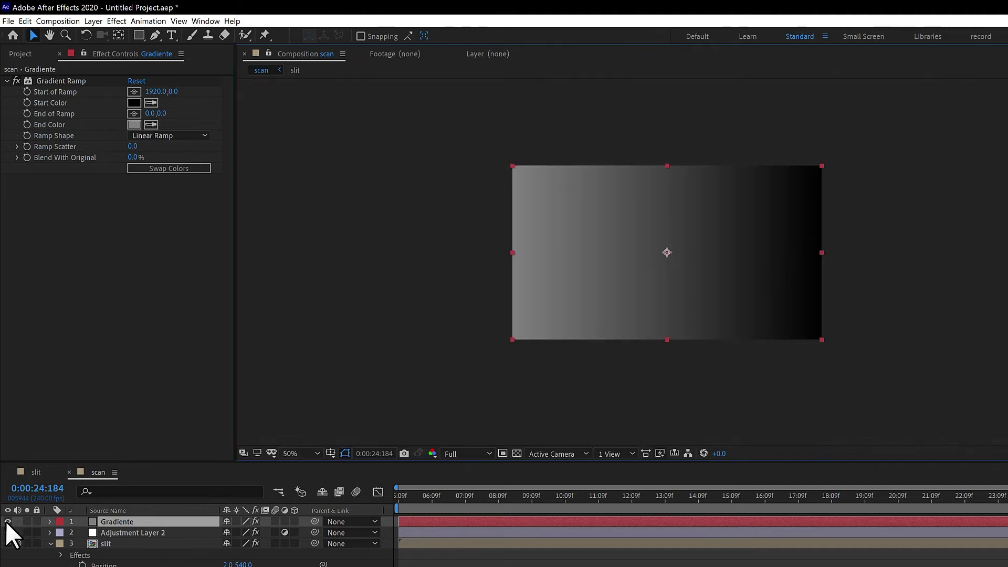
pyautogui.click(8, 521)
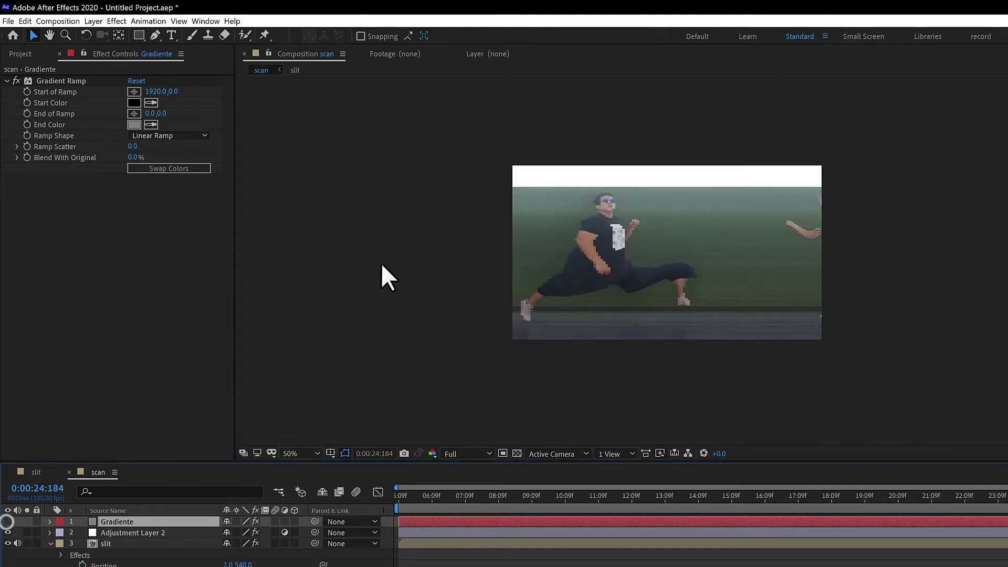
# Set the project's color depth to 16 bits per channel.
pyautogui.scroll(1, 558, 254)
pyautogui.press('h')
pyautogui.moveTo(641, 259); pyautogui.dragTo(712, 281)
pyautogui.click(19, 54)
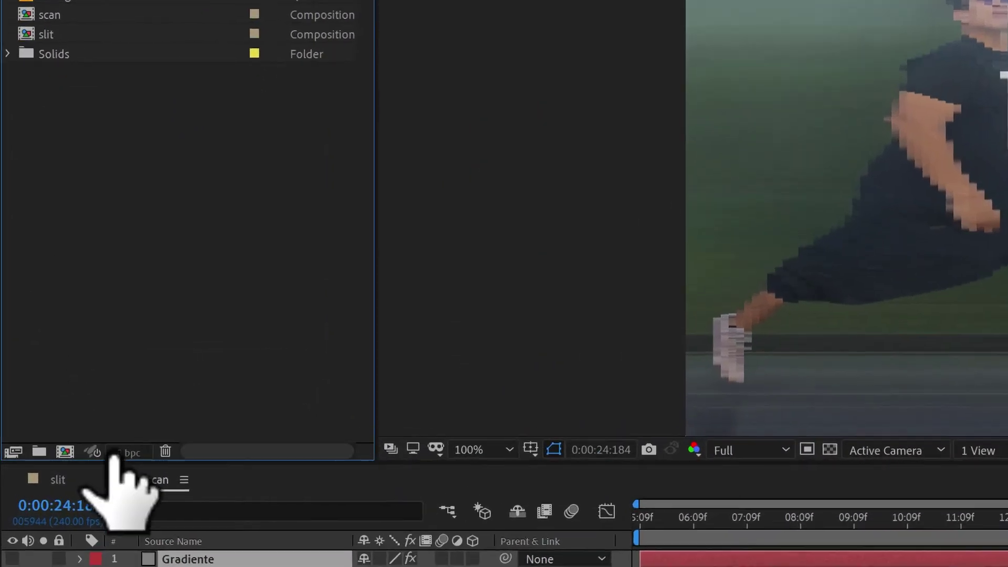
pyautogui.click(142, 452)
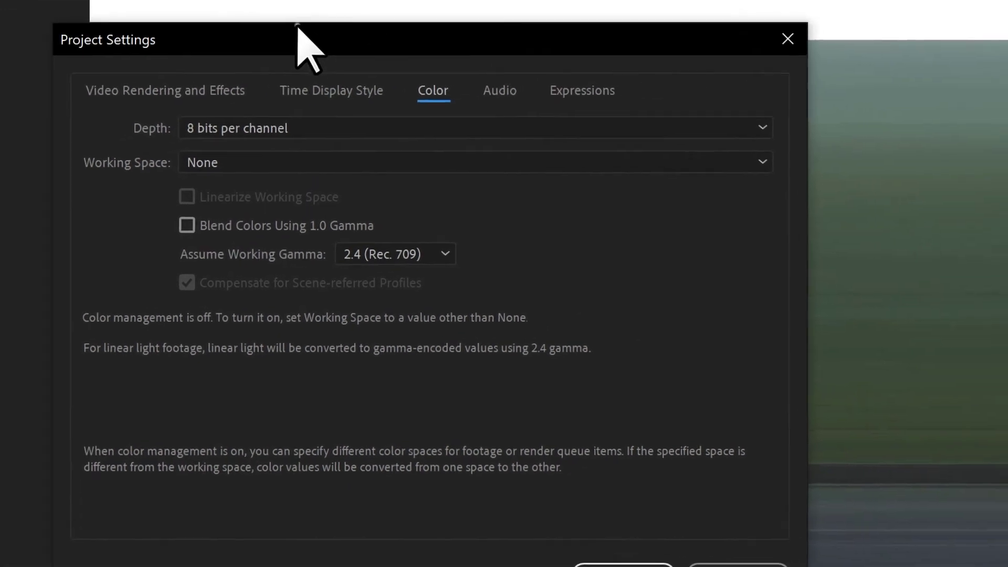
pyautogui.moveTo(297, 25); pyautogui.dragTo(119, 1)
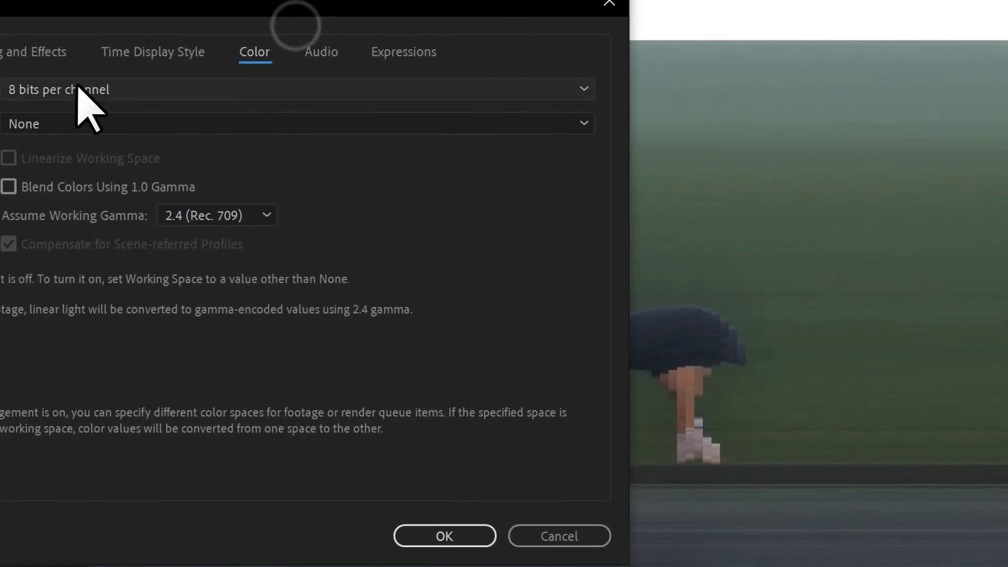
pyautogui.click(76, 89)
pyautogui.click(81, 139)
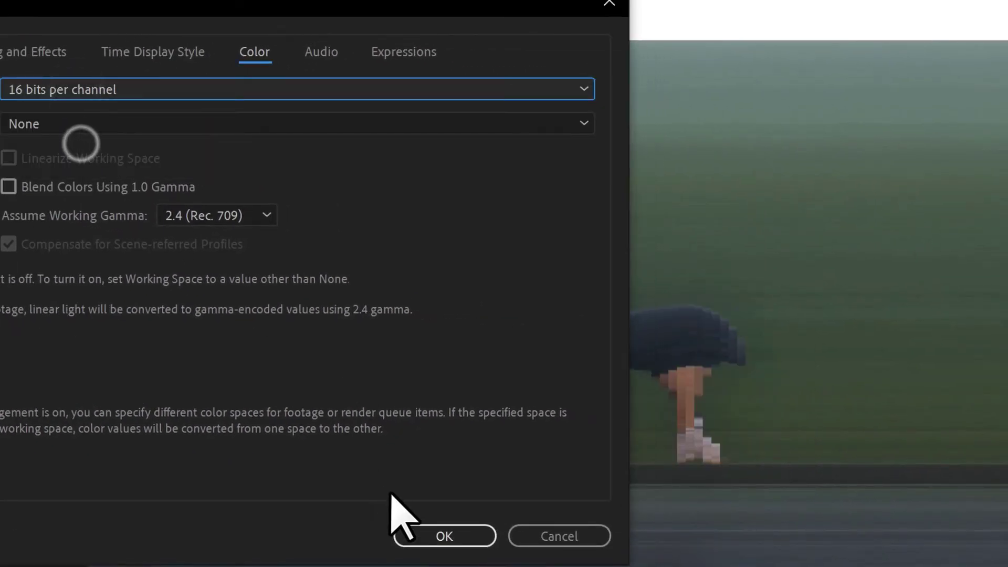
pyautogui.click(445, 535)
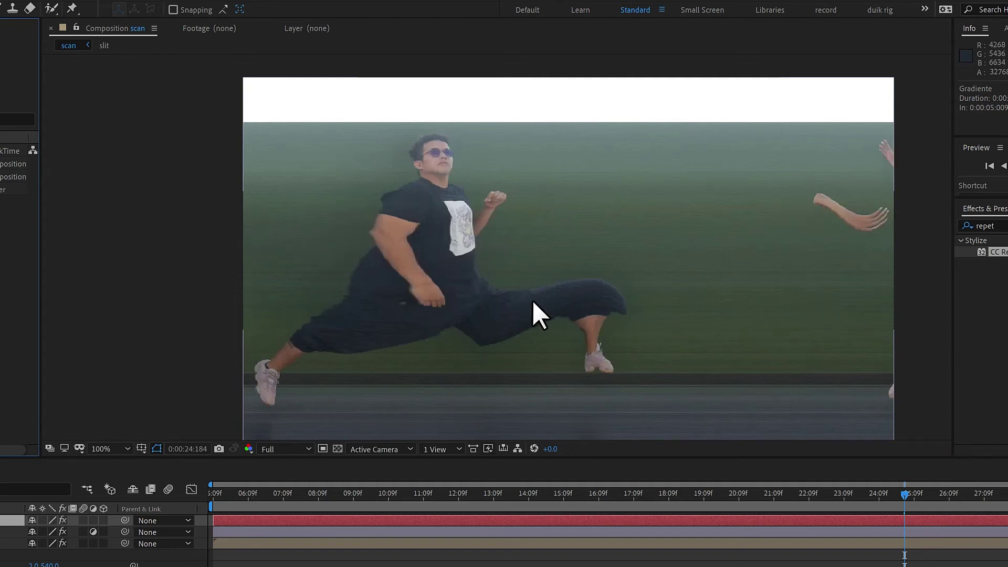
# Examine the runner's face, shirt, arm and edges up close for smoothness in the displaced image.
pyautogui.scroll(5, 429, 244)
pyautogui.scroll(-1, 472, 241)
pyautogui.scroll(-2, 578, 367)
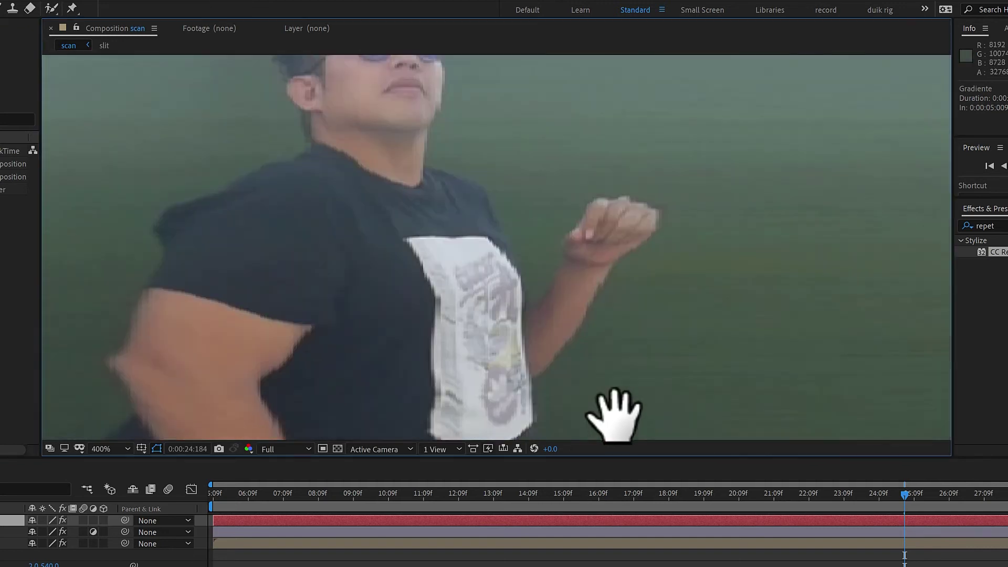
pyautogui.scroll(-2, 506, 229)
pyautogui.hscroll(2, 450, 207)
pyautogui.scroll(3, 317, 278)
pyautogui.scroll(-1, 701, 362)
pyautogui.scroll(-3, 461, 237)
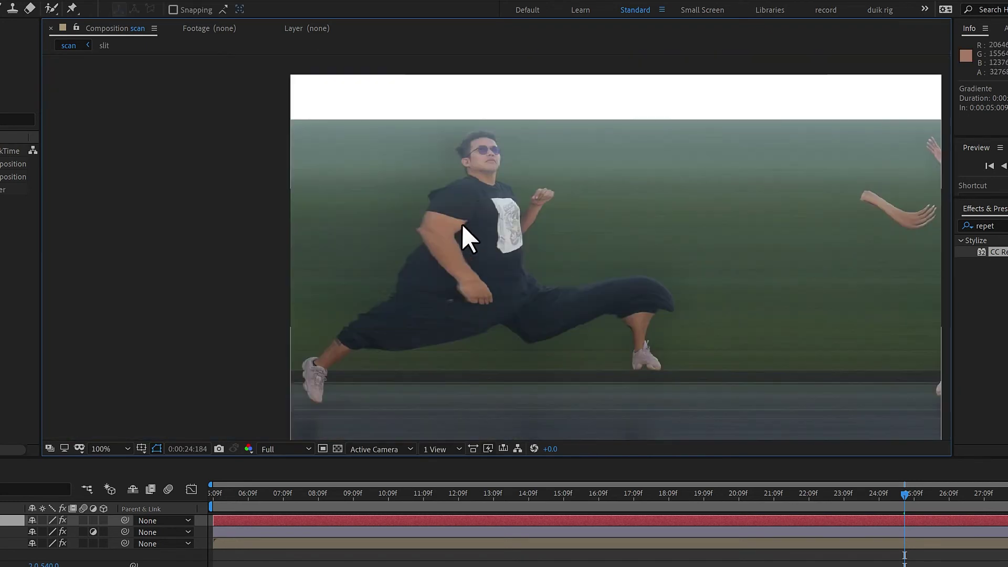
pyautogui.scroll(2, 466, 263)
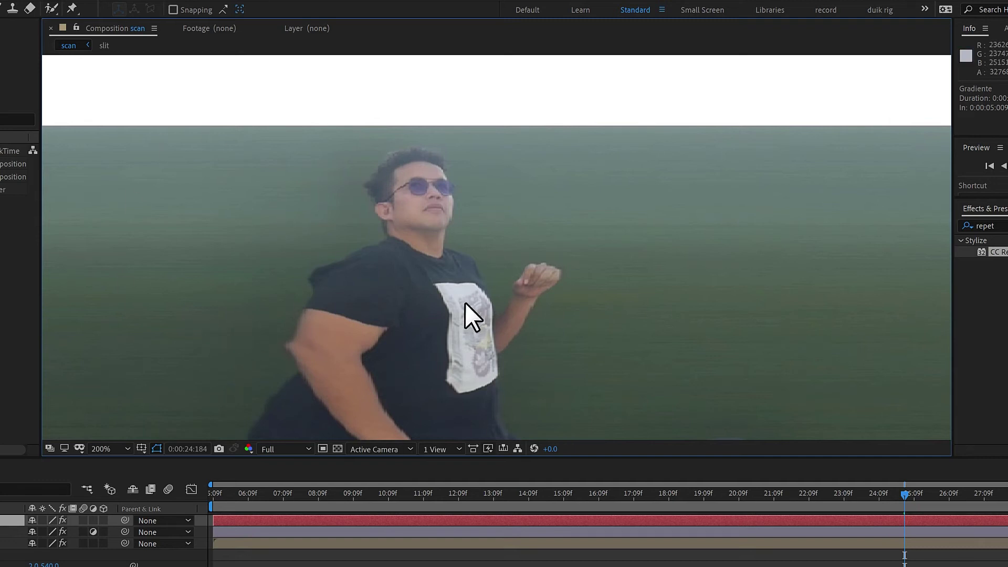
pyautogui.scroll(-4, 464, 304)
pyautogui.moveTo(490, 292); pyautogui.dragTo(477, 254)
pyautogui.scroll(2, 477, 254)
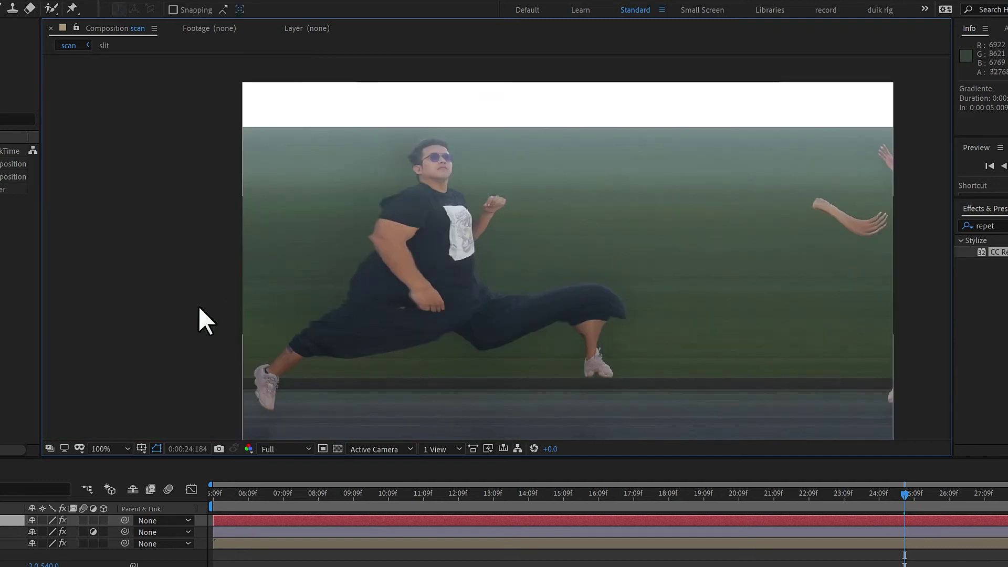
# Set the project's color depth to 8 bits per channel.
pyautogui.hotkey('ctrl', 'alt', 'shift', 'k')
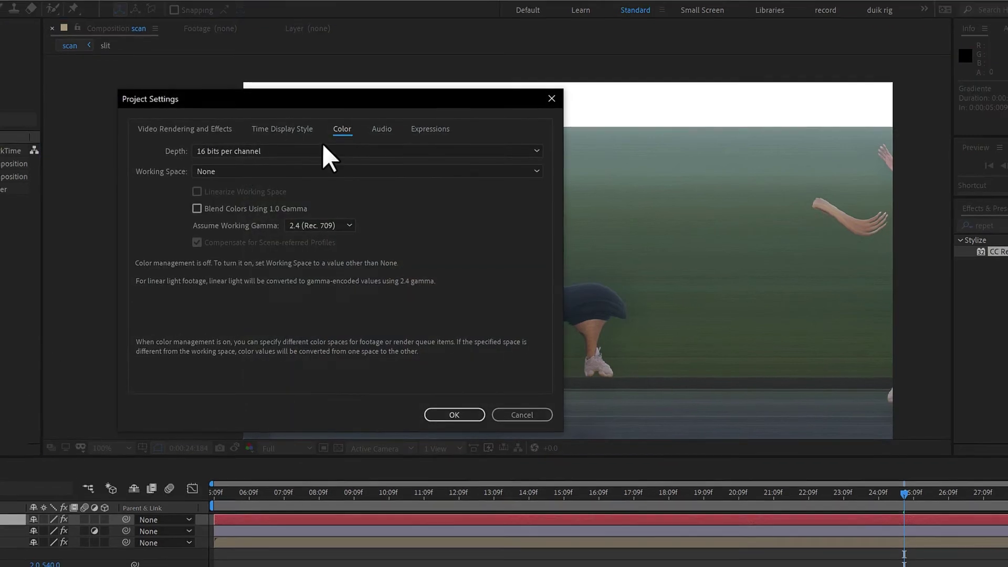
pyautogui.click(320, 147)
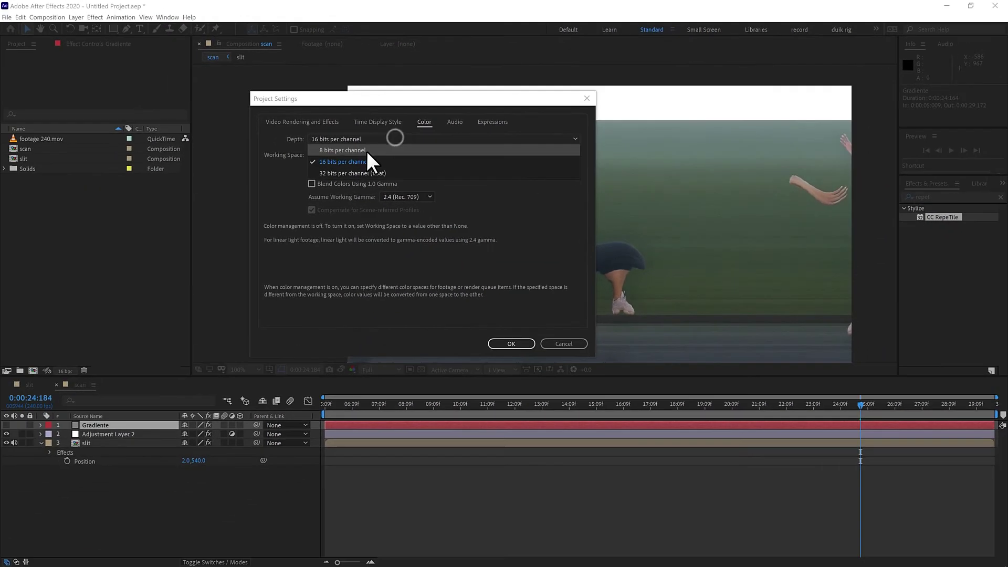
pyautogui.click(366, 150)
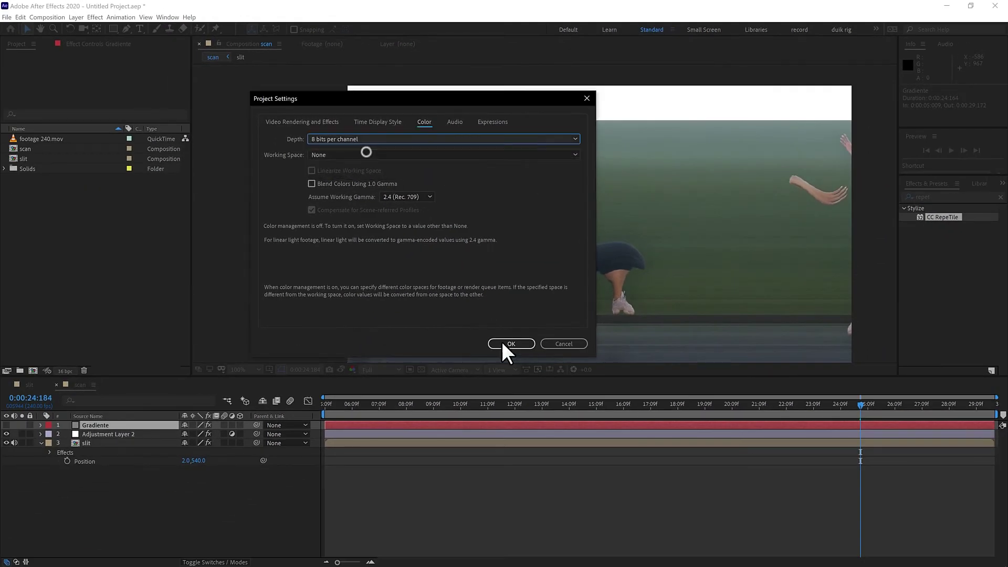
pyautogui.click(503, 345)
# Set the Time Displacement's Time Resolution to 10 fps on Adjustment Layer 2 and preview the frames around 0:00:24:078.
pyautogui.click(115, 435)
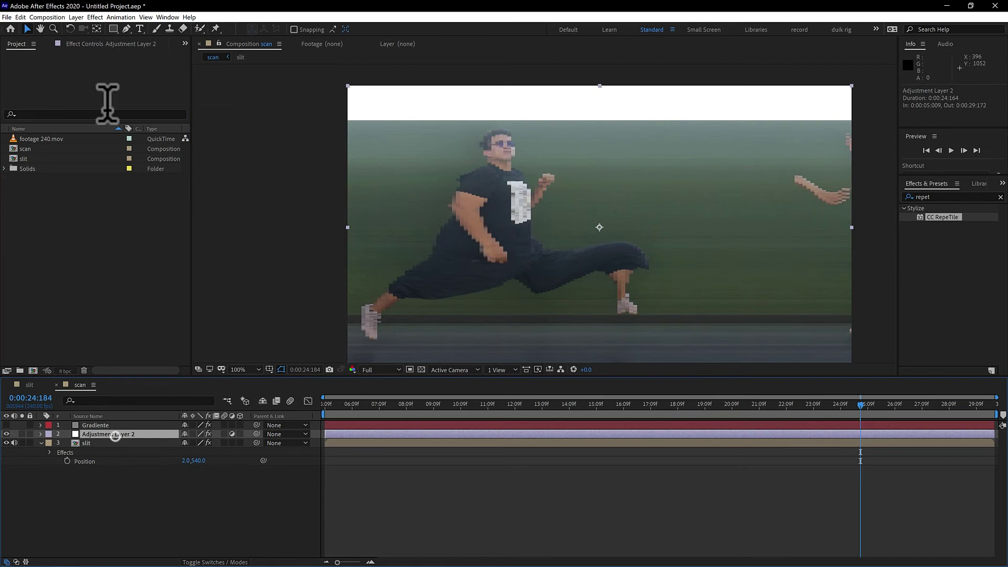
pyautogui.click(86, 42)
pyautogui.click(111, 93)
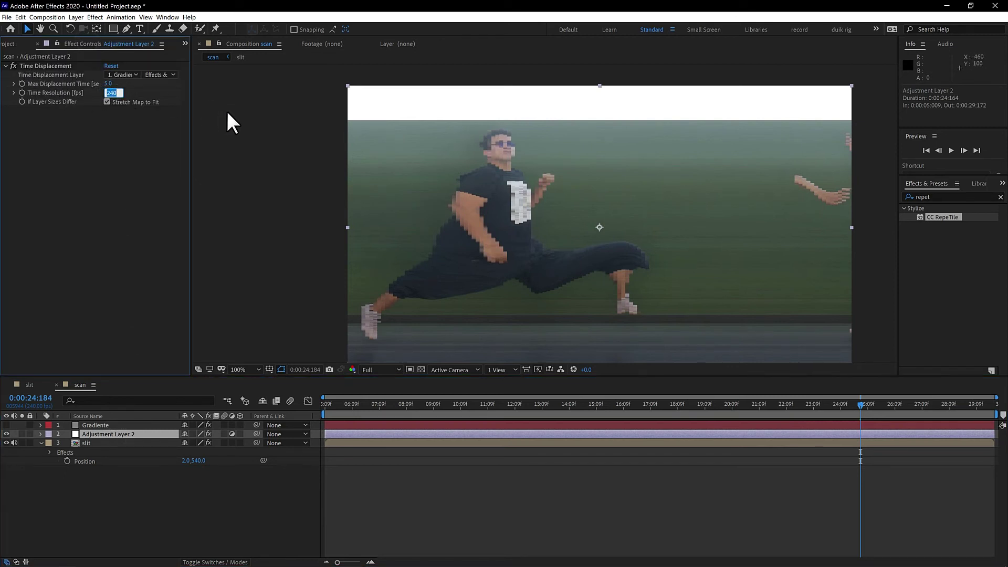
pyautogui.write('10')
pyautogui.click(163, 157)
pyautogui.click(109, 84)
pyautogui.moveTo(807, 412); pyautogui.dragTo(849, 411)
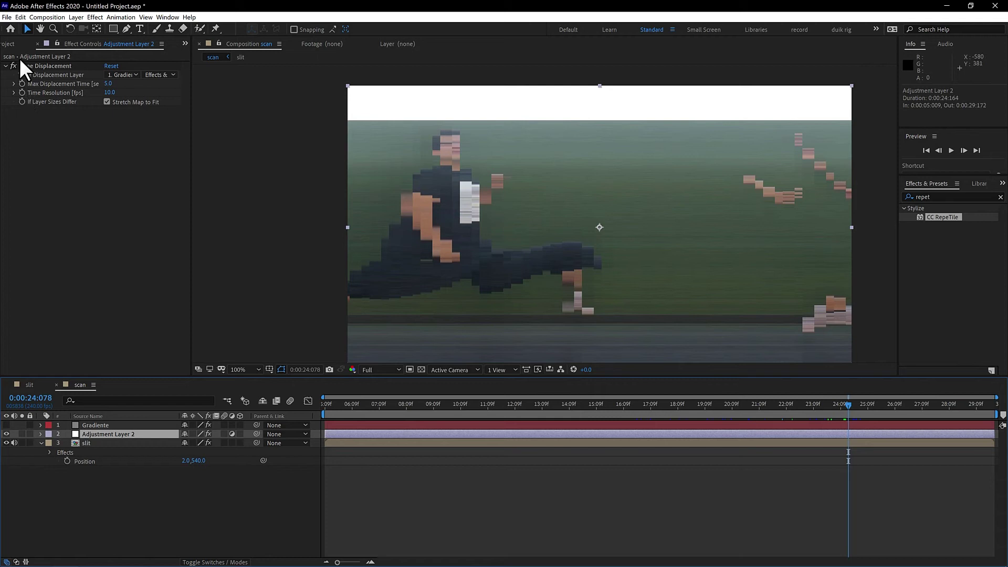
# Create a new composition from footage 240.mov and rename it render.
pyautogui.click(5, 46)
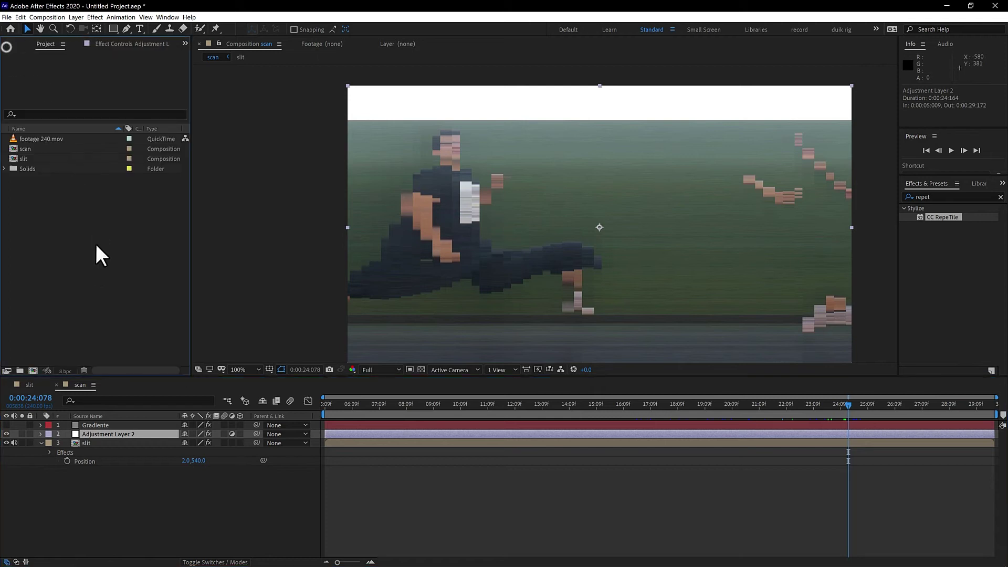
pyautogui.click(47, 138)
pyautogui.moveTo(30, 137); pyautogui.dragTo(54, 236)
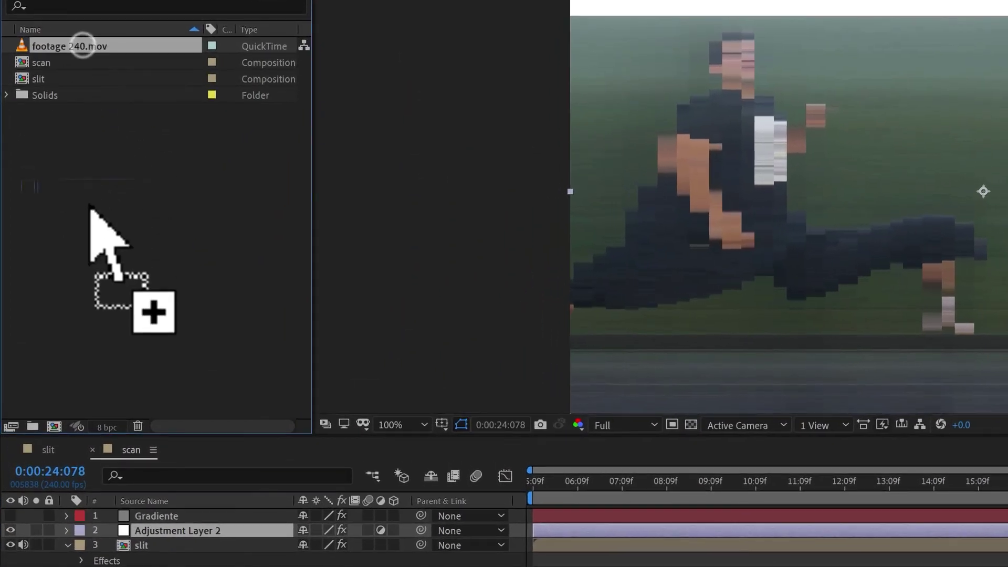
pyautogui.moveTo(90, 208); pyautogui.dragTo(55, 427)
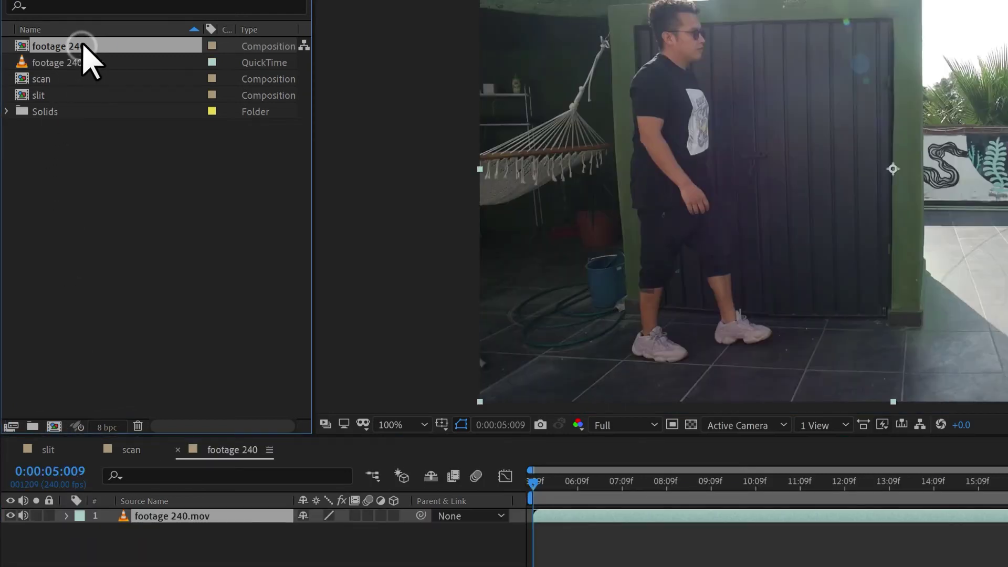
pyautogui.press('Return')
pyautogui.write('render')
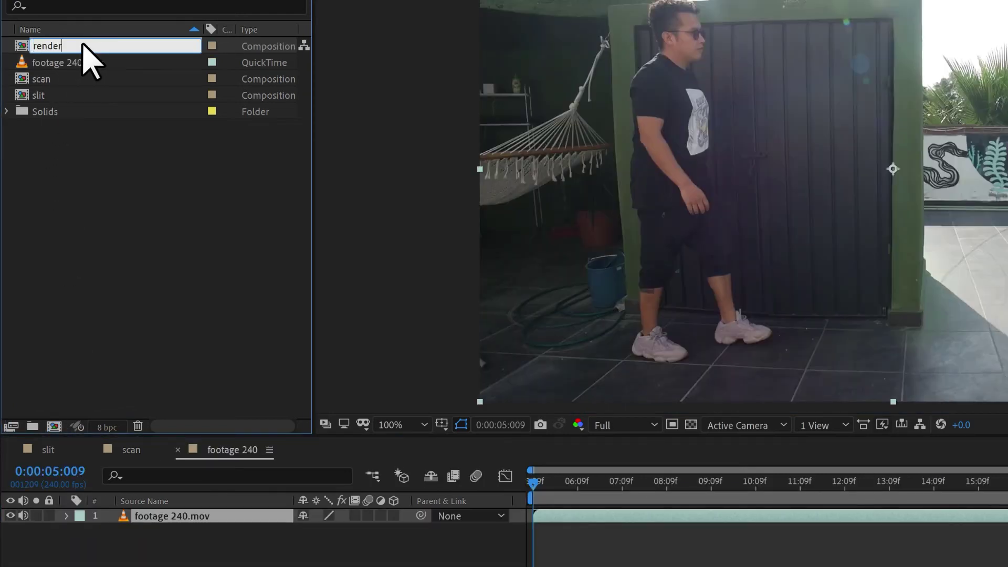
pyautogui.press('Return')
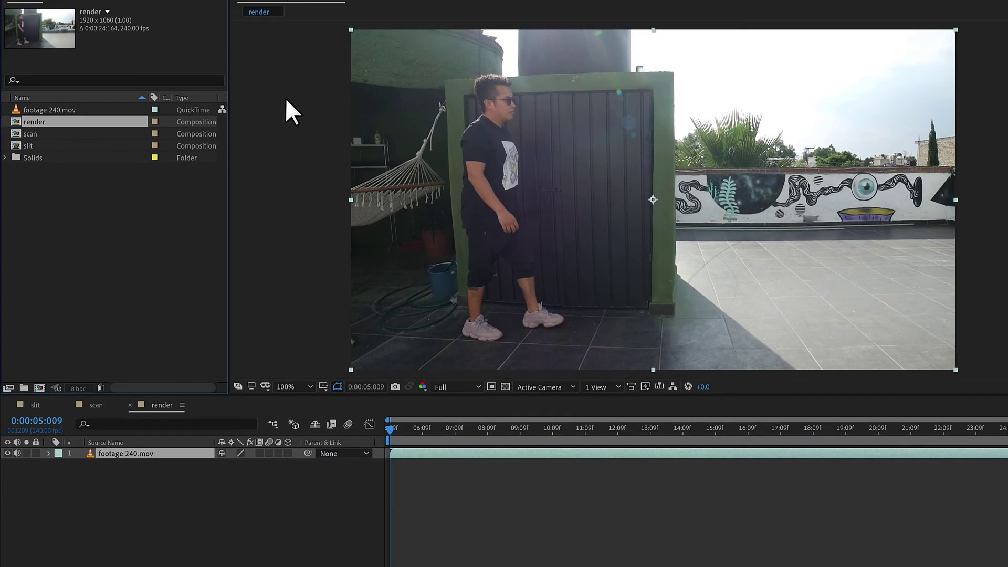
# Set the render composition's frame rate to 60 frames per second.
pyautogui.rightClick(392, 31)
pyautogui.click(321, 121)
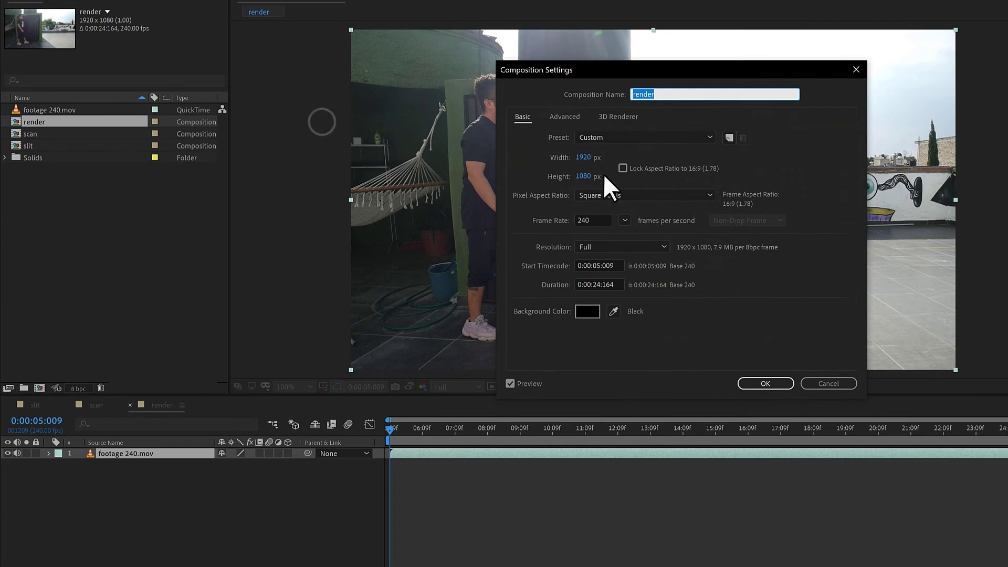
pyautogui.click(594, 221)
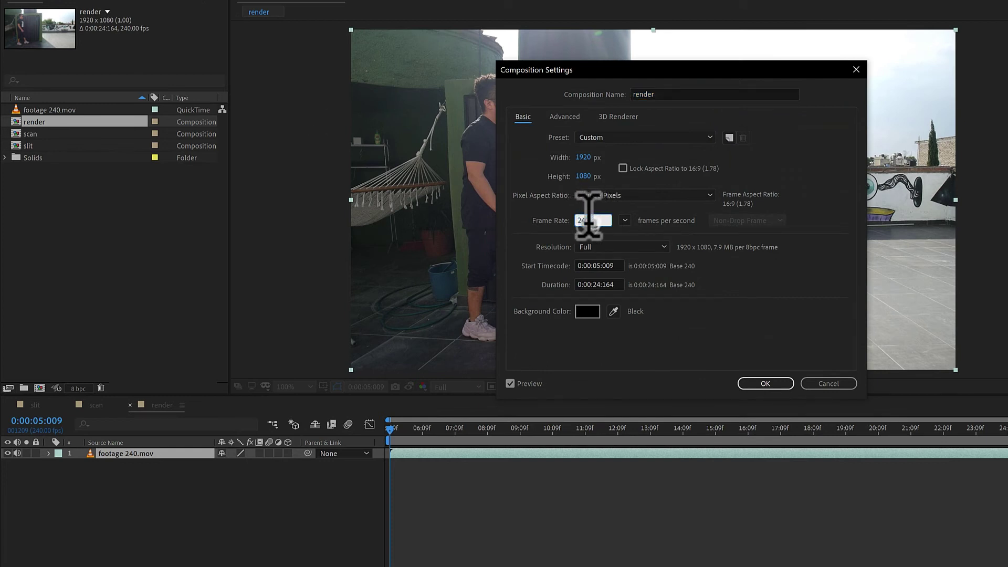
pyautogui.press('BackSpace')
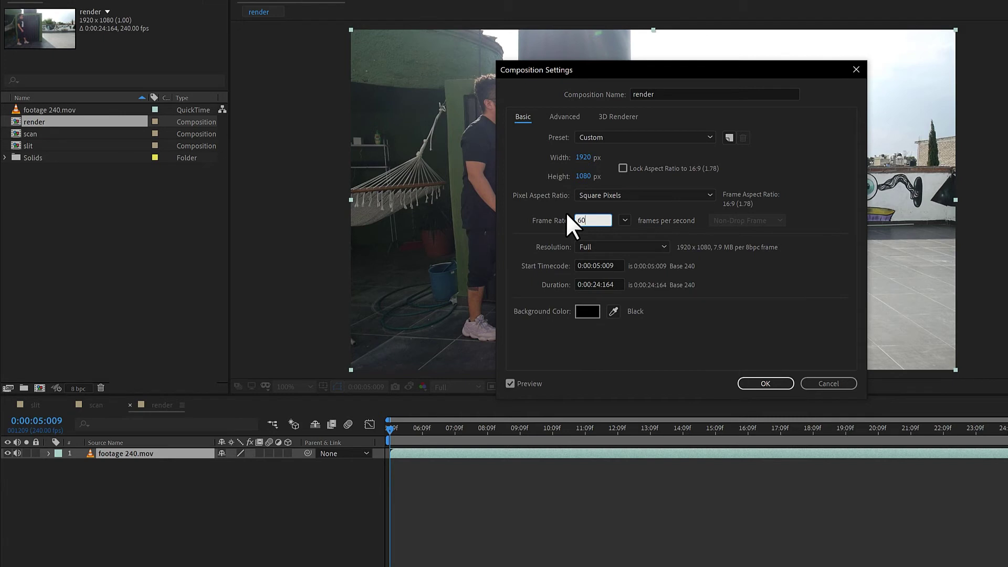
pyautogui.click(747, 381)
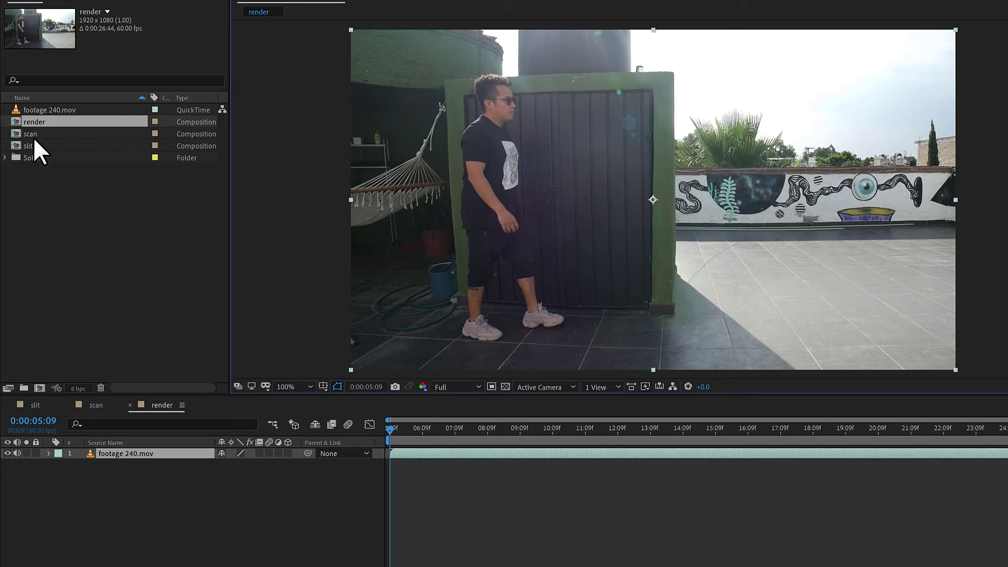
# Add the scan composition above the footage in render and shift it right, aligning its left edge with the slit beside the door.
pyautogui.moveTo(33, 137); pyautogui.dragTo(674, 391)
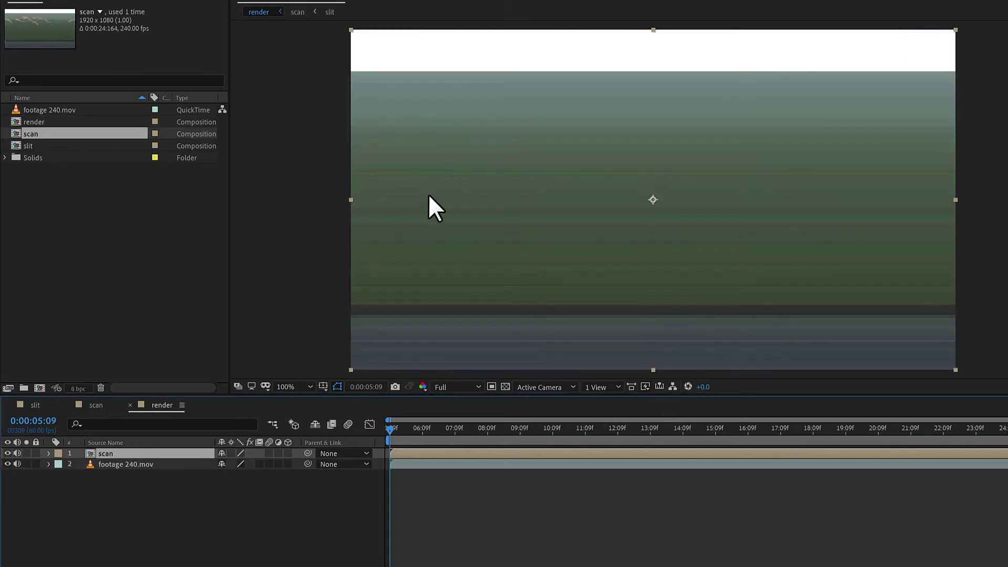
pyautogui.moveTo(424, 216); pyautogui.dragTo(750, 231)
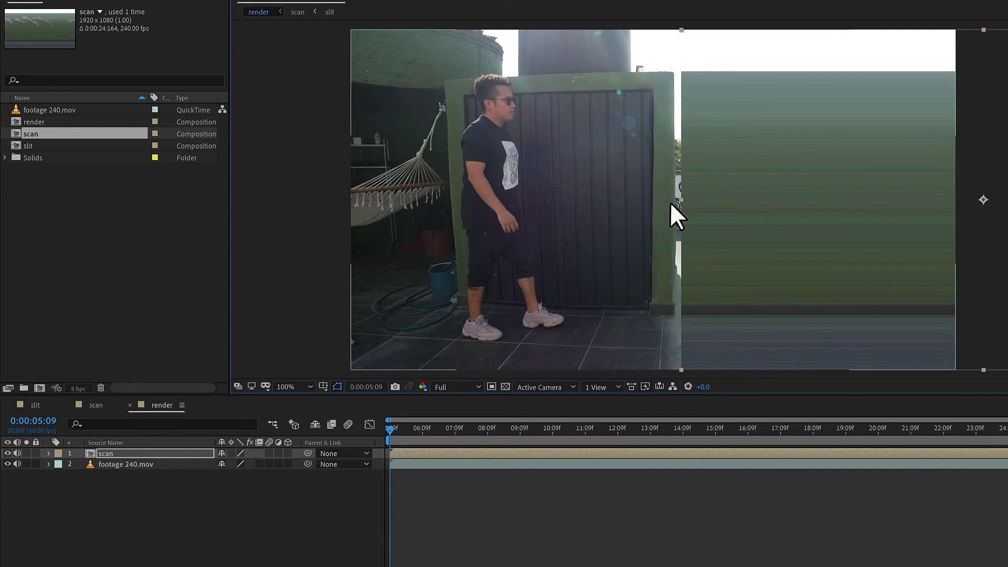
pyautogui.scroll(6, 672, 202)
pyautogui.moveTo(770, 213); pyautogui.dragTo(669, 226)
pyautogui.scroll(1, 670, 226)
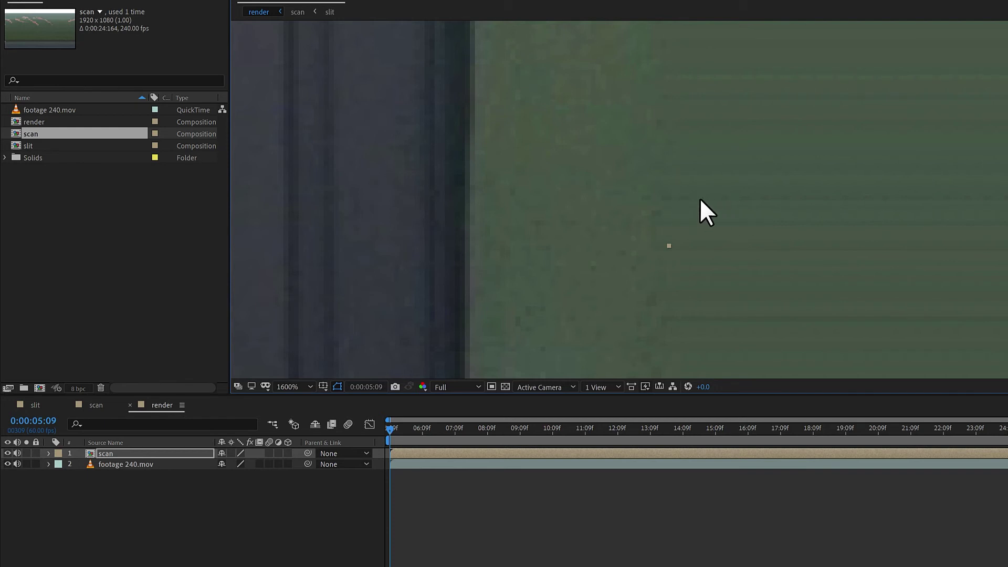
pyautogui.scroll(-7, 680, 227)
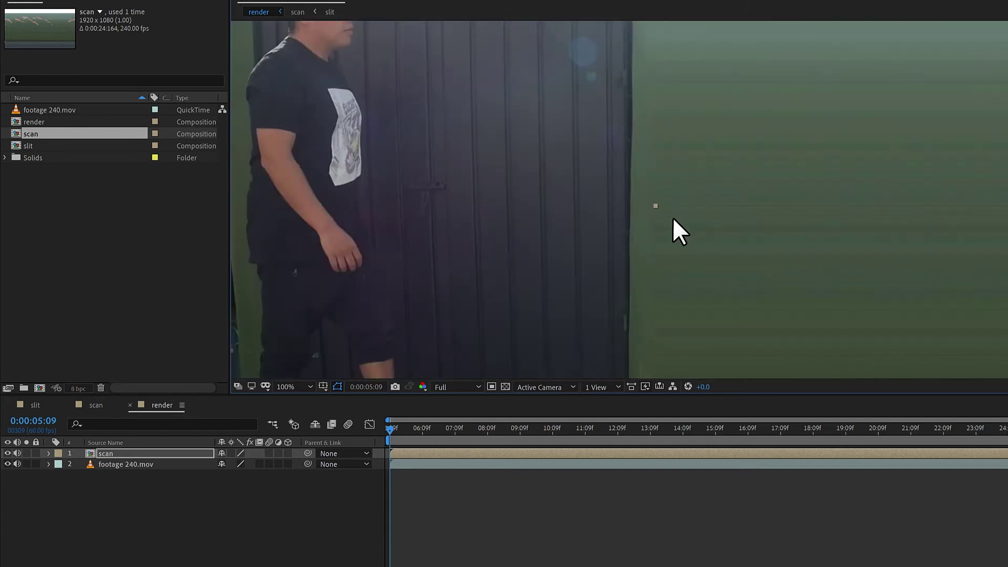
pyautogui.scroll(3, 681, 231)
pyautogui.scroll(-1, 673, 219)
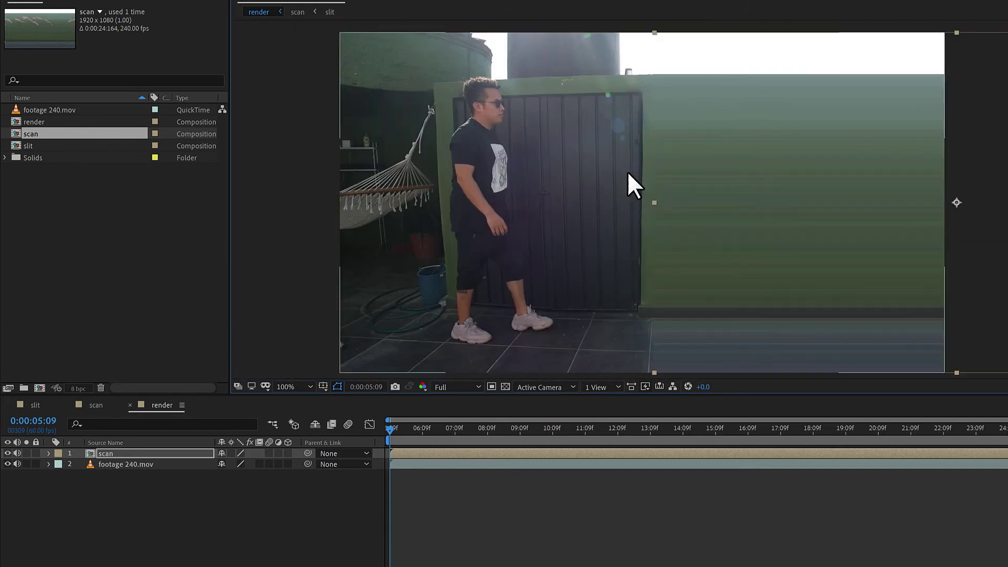
# Preview the combined layers up to 0:00:09:28 and parent the footage 240.mov layer to the scan layer.
pyautogui.moveTo(391, 429); pyautogui.dragTo(544, 465)
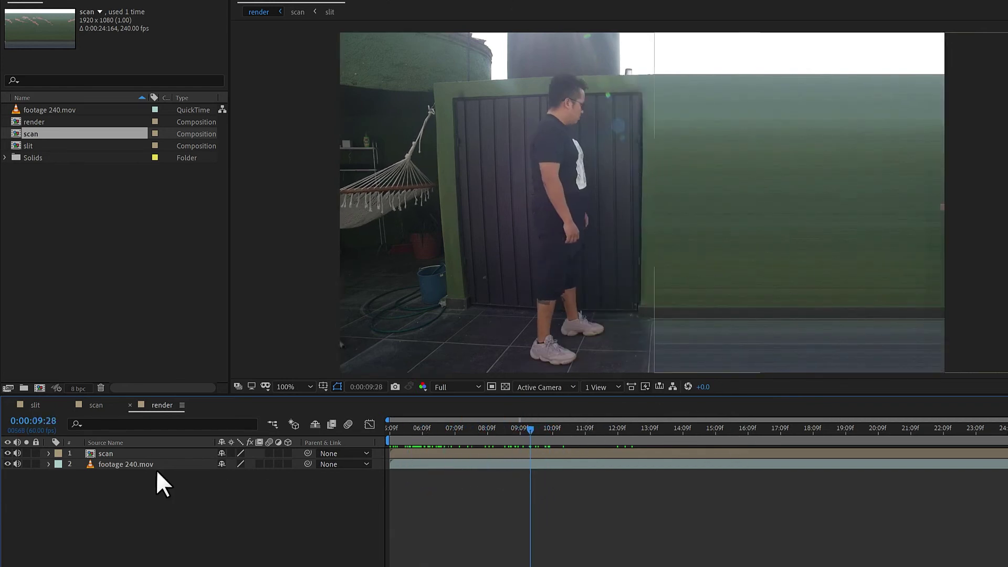
pyautogui.click(119, 454)
pyautogui.click(137, 463)
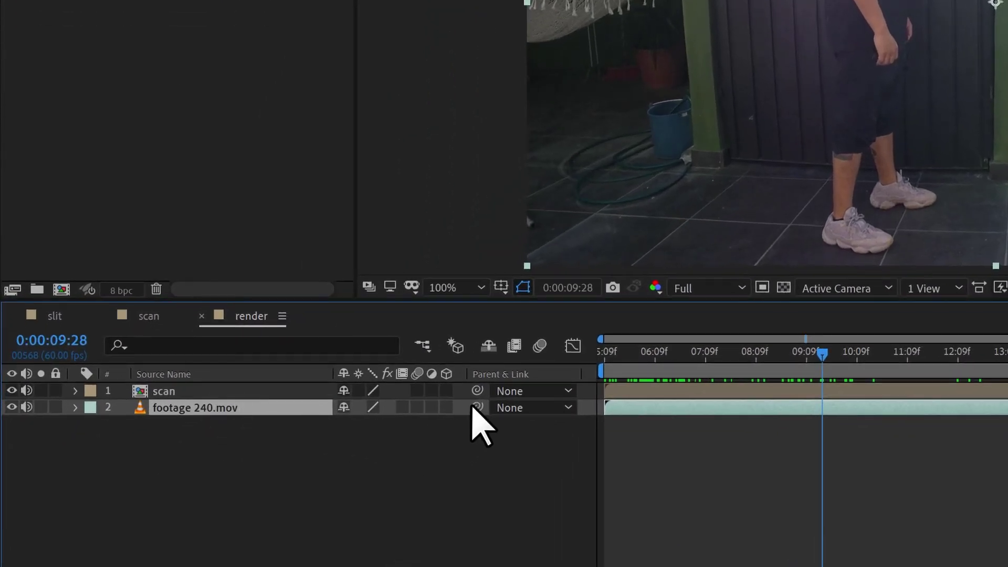
pyautogui.moveTo(472, 408); pyautogui.dragTo(169, 395)
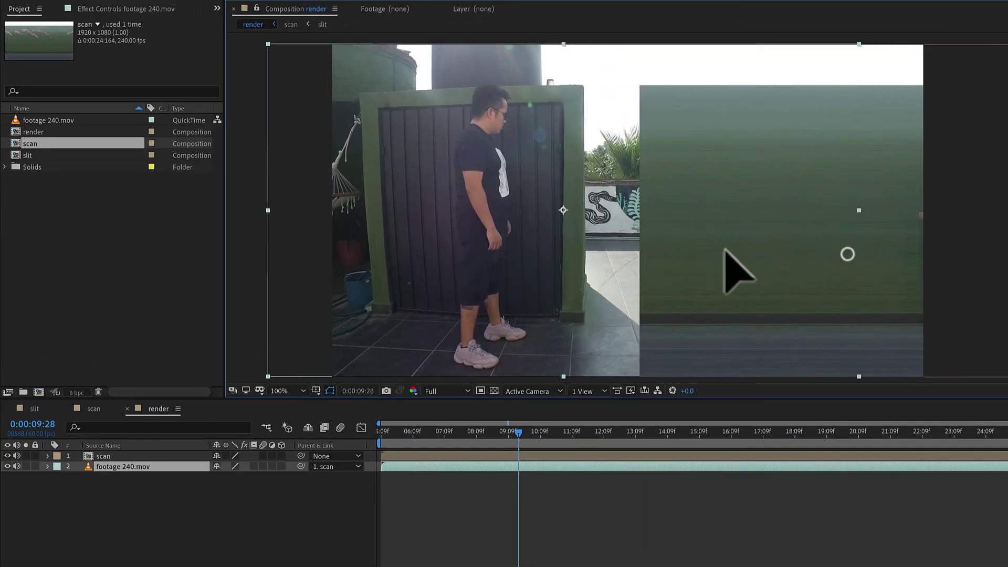
# Try shifting the scan layer left together with its parented footage, undo the move and deselect the layer.
pyautogui.click(136, 457)
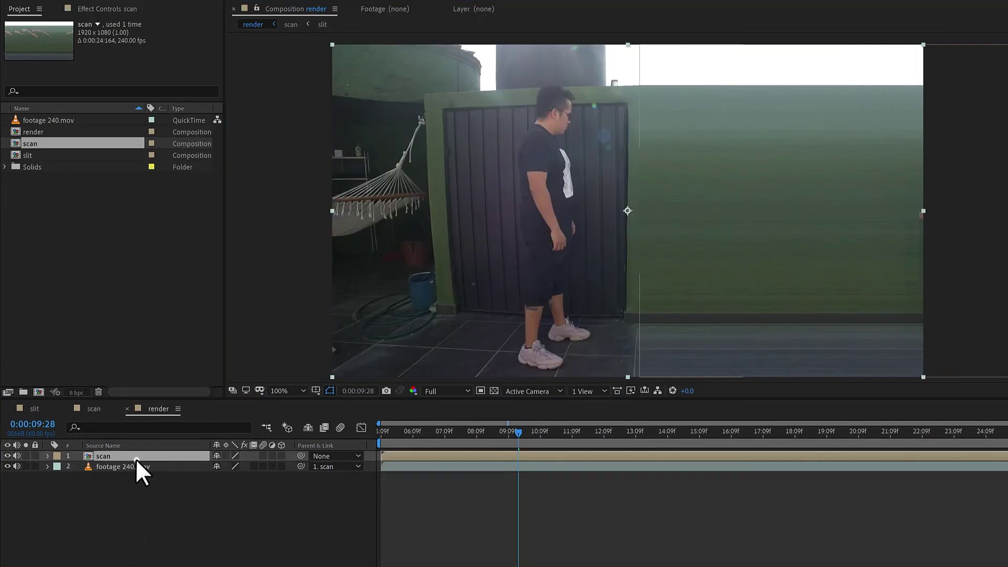
pyautogui.moveTo(914, 254); pyautogui.dragTo(728, 249)
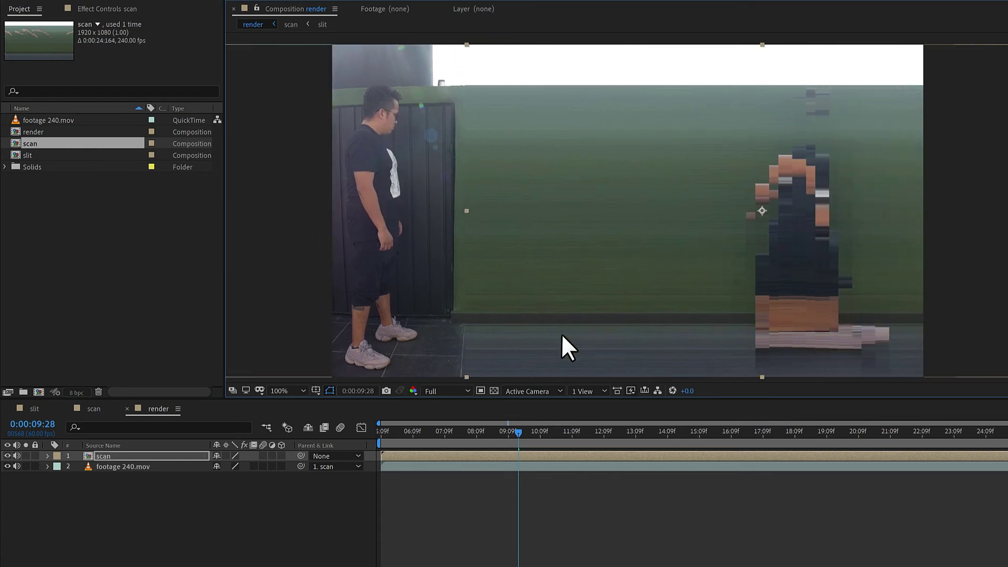
pyautogui.hotkey('ctrl', 'z')
pyautogui.click(200, 499)
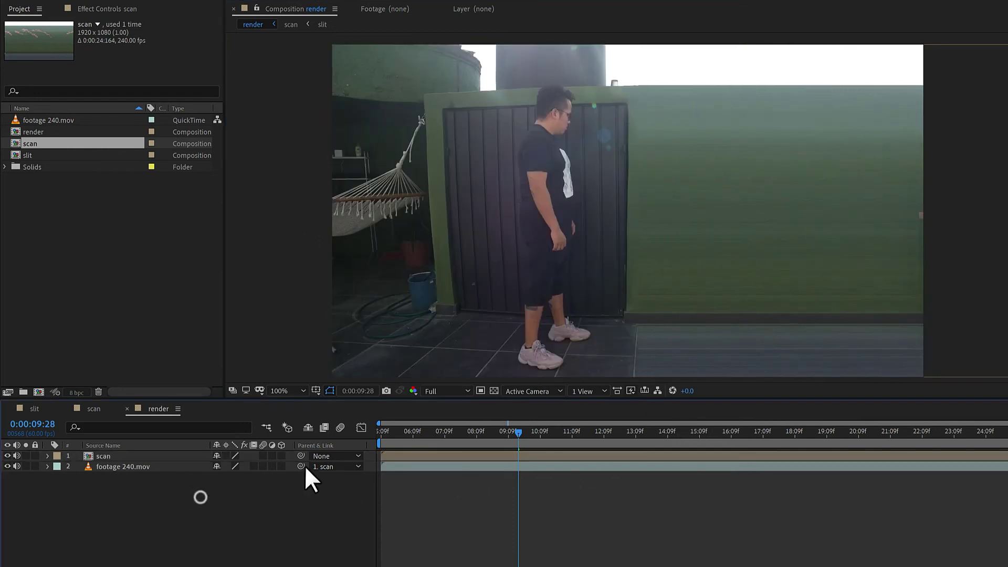
# Duplicate the footage 240.mov layer in the render composition, set the copy's parent to None and hide it.
pyautogui.click(129, 466)
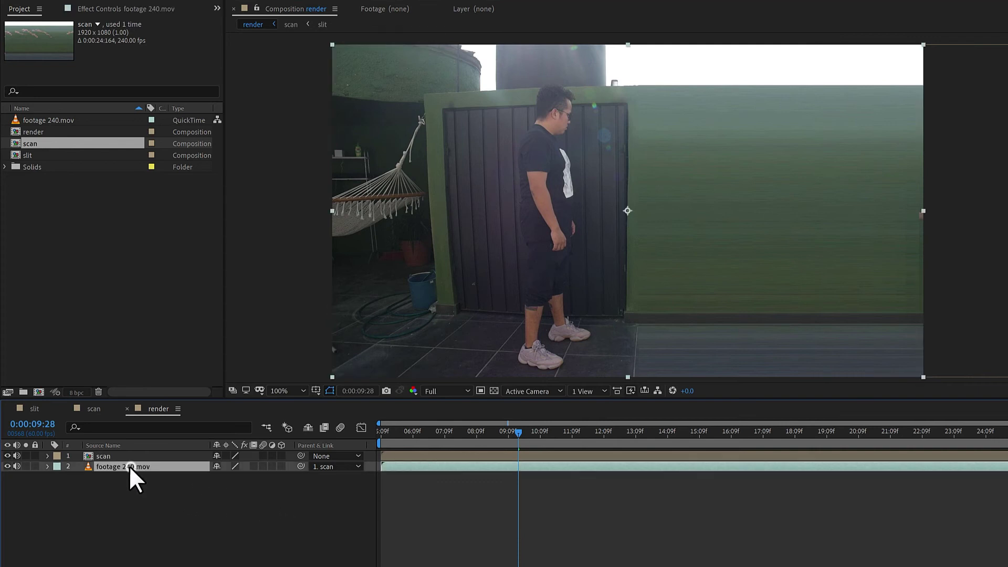
pyautogui.hotkey('ctrl', 'd')
pyautogui.click(342, 468)
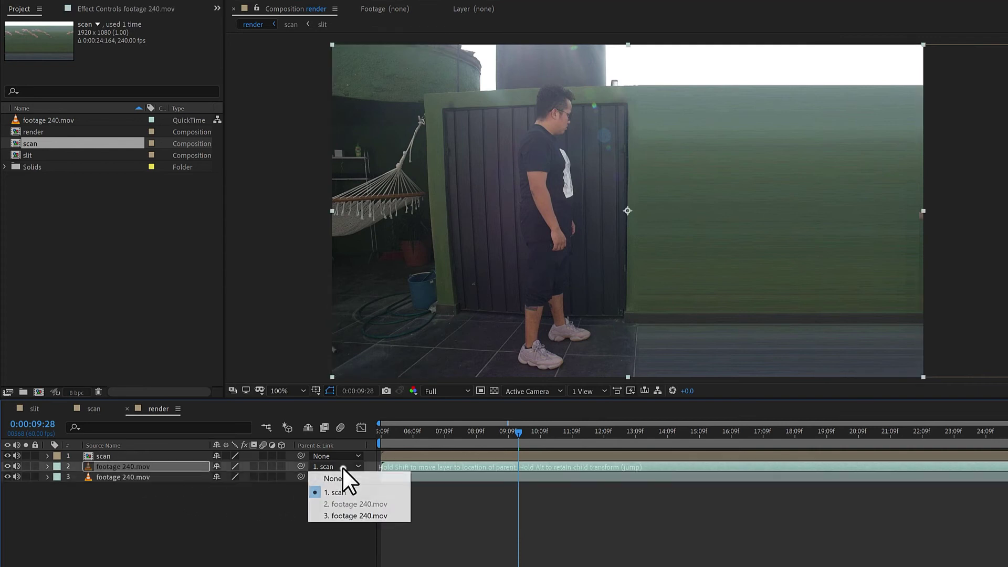
pyautogui.click(339, 490)
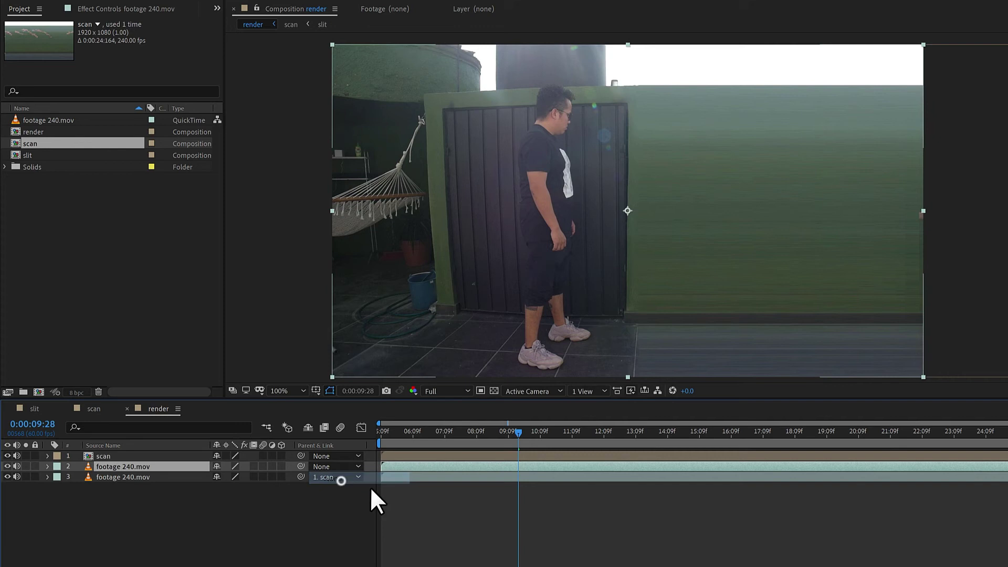
pyautogui.click(8, 466)
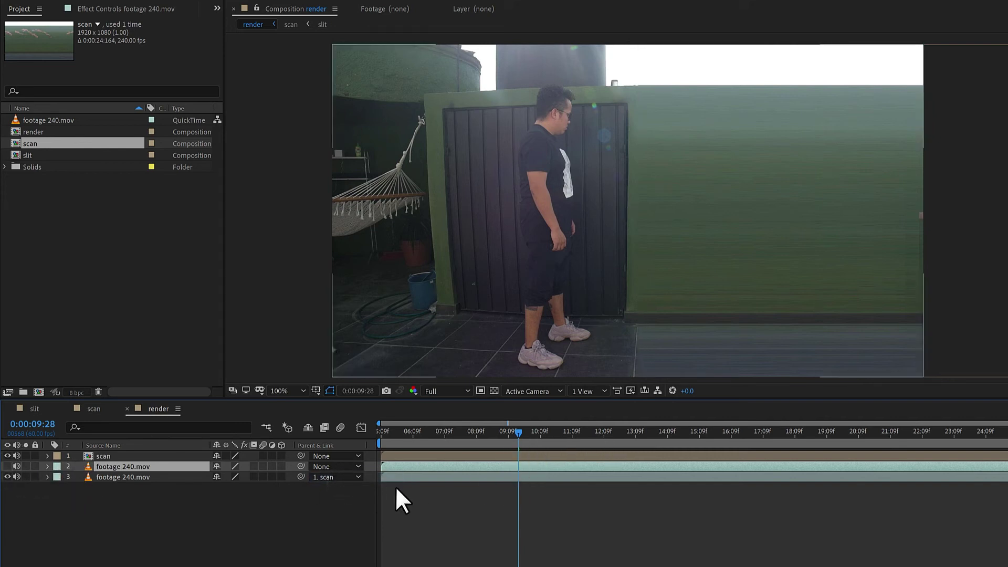
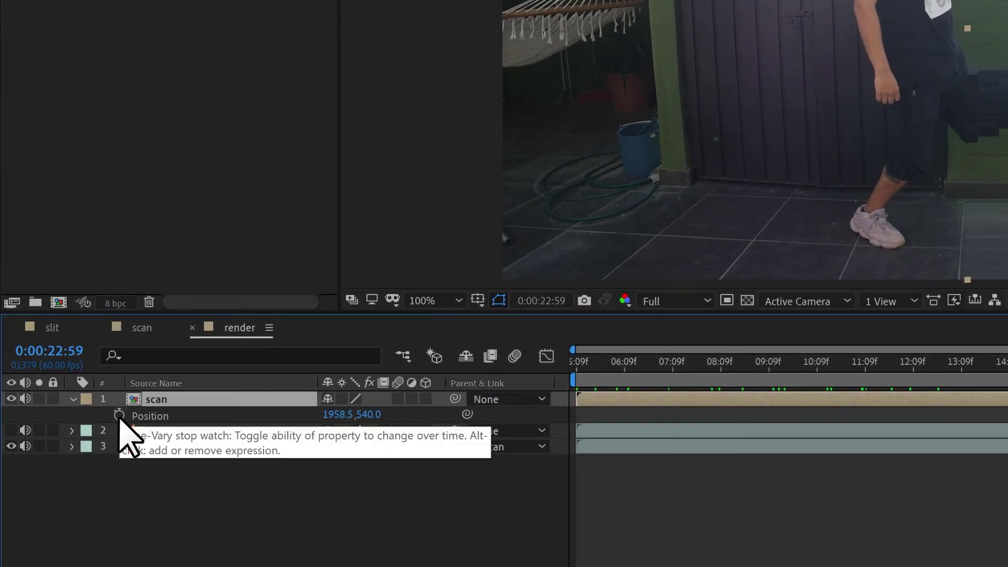
# Keyframe the scan layer's position at 0:00:22:59 and shift it left to 52.5, 540 at 0:00:29:49.
pyautogui.click(118, 416)
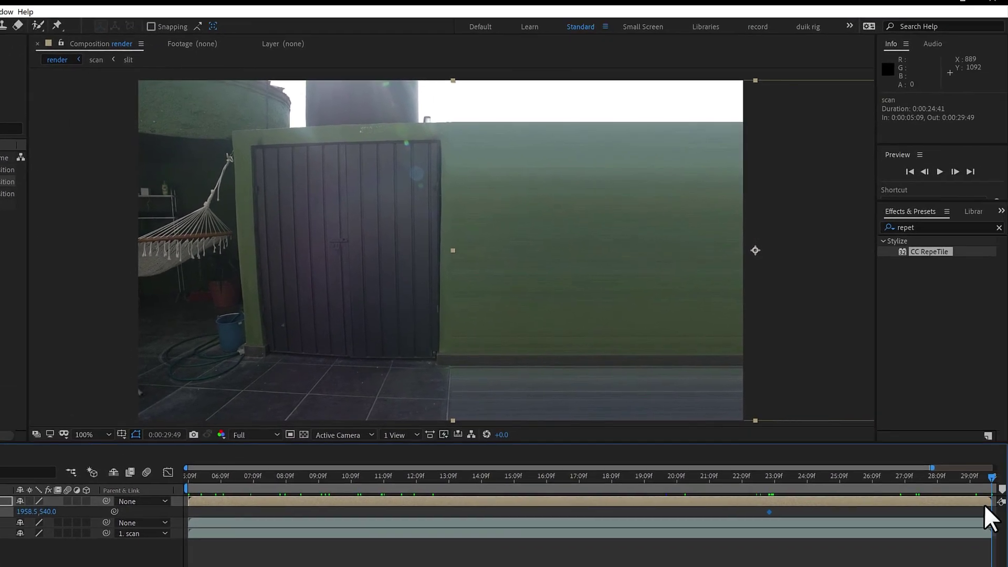
pyautogui.moveTo(675, 328); pyautogui.dragTo(75, 275)
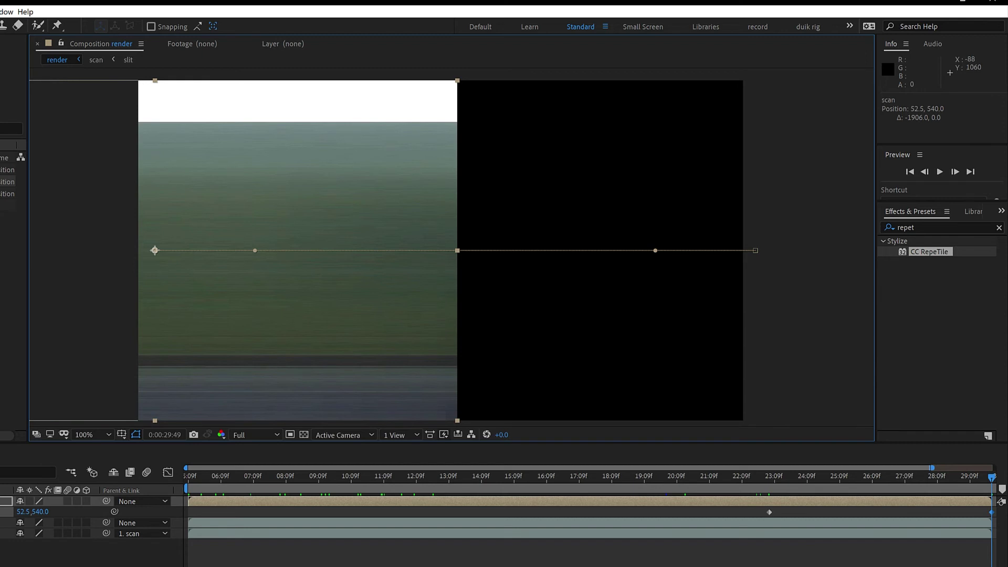
# Show the duplicate footage again and shift the scan layer's final position to 29.8, 540, against the edge of the green wall.
pyautogui.click(7, 443)
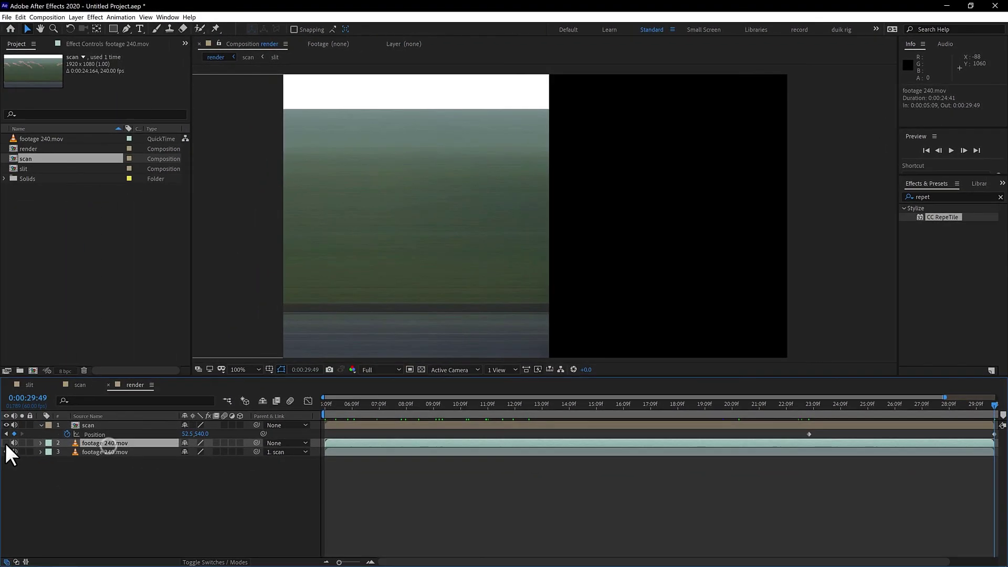
pyautogui.click(8, 440)
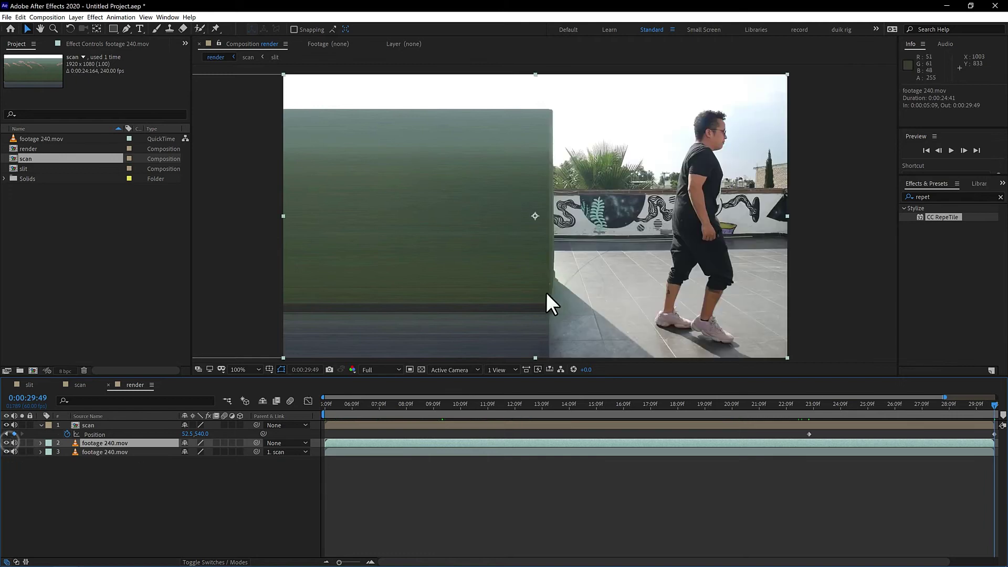
pyautogui.click(949, 423)
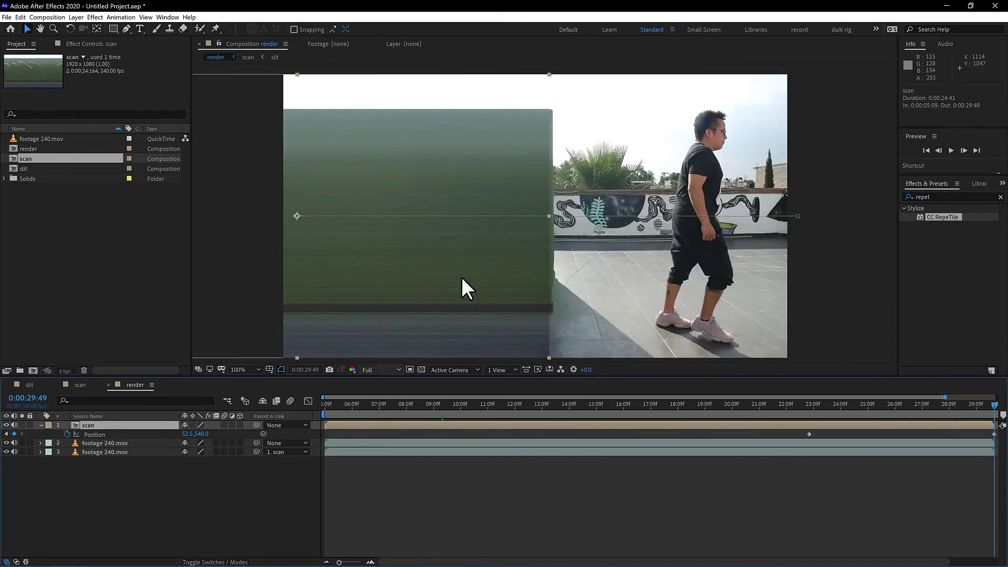
pyautogui.moveTo(462, 276)
pyautogui.mouseDown()
pyautogui.moveTo(404, 275)
pyautogui.moveTo(458, 275)
pyautogui.mouseUp()
pyautogui.press('.')
pyautogui.press('.')
pyautogui.press('.')
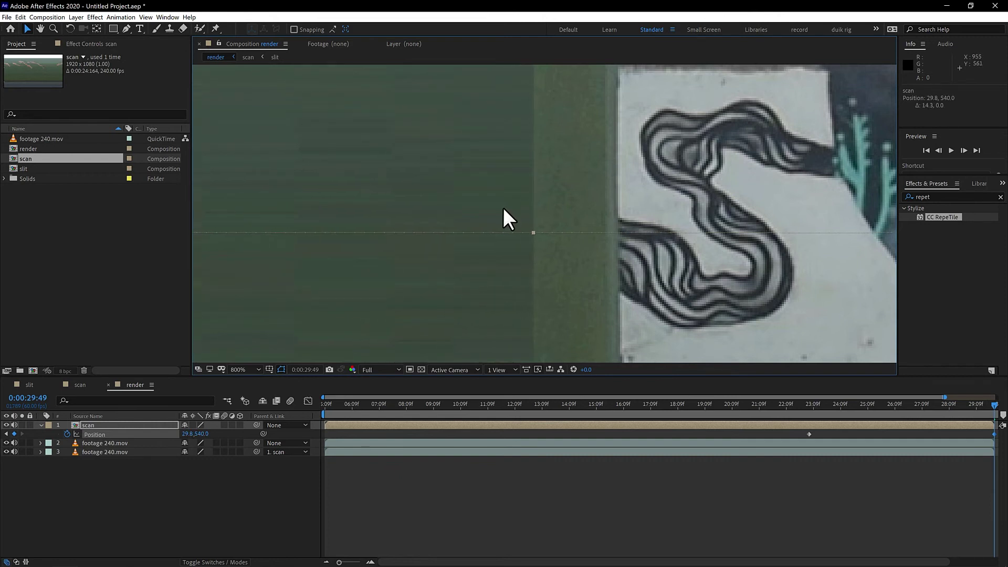
pyautogui.scroll(-6, 503, 207)
pyautogui.scroll(4, 494, 222)
pyautogui.scroll(-2, 494, 222)
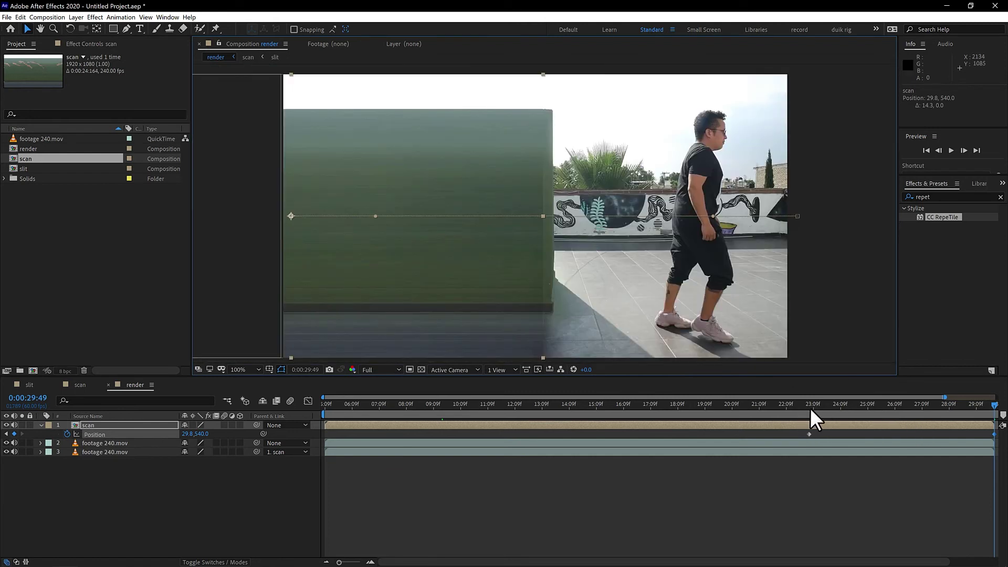
# Parent the unparented duplicate footage 240.mov layer to the scan layer.
pyautogui.moveTo(811, 408); pyautogui.dragTo(940, 402)
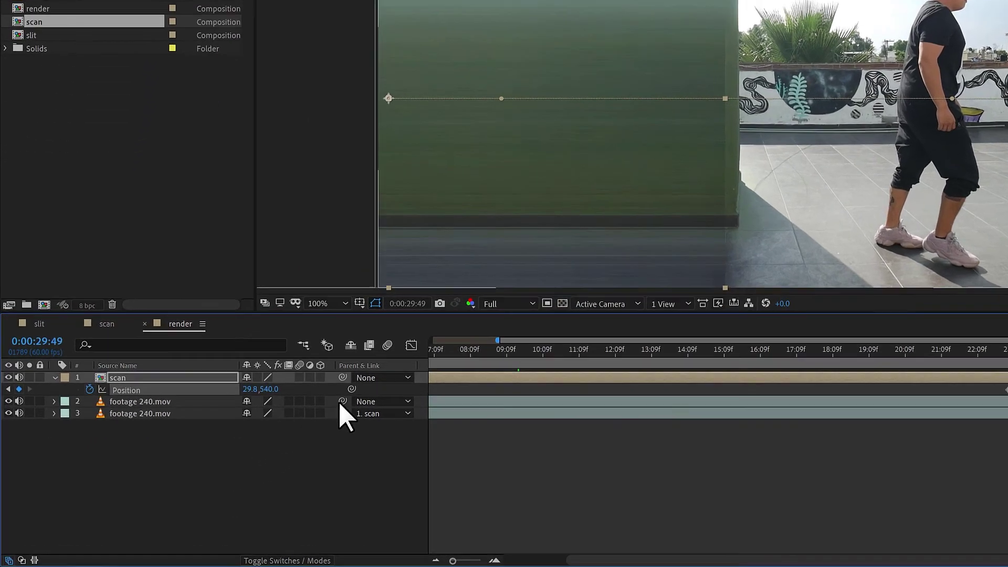
pyautogui.moveTo(257, 443); pyautogui.dragTo(97, 436)
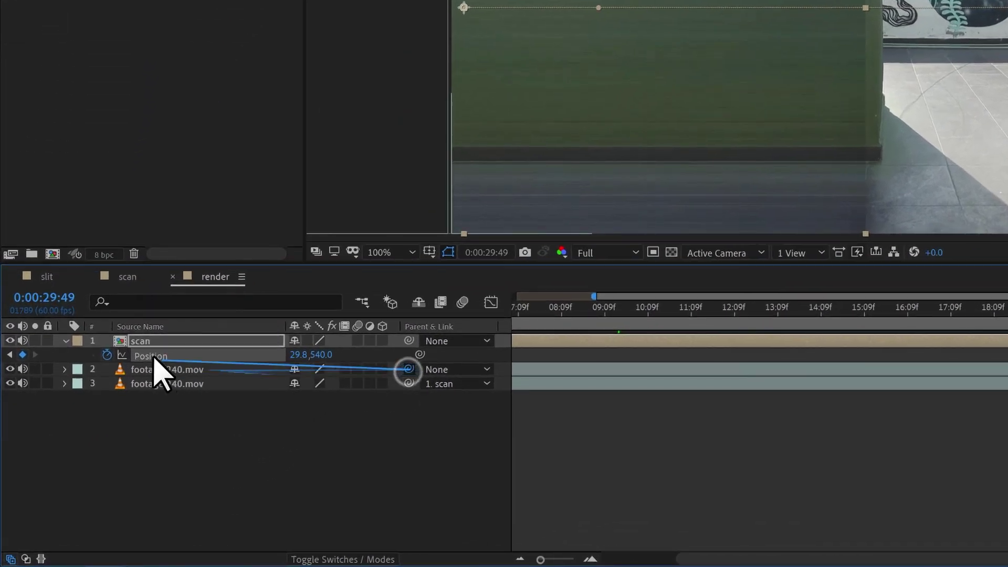
pyautogui.moveTo(154, 358); pyautogui.dragTo(150, 347)
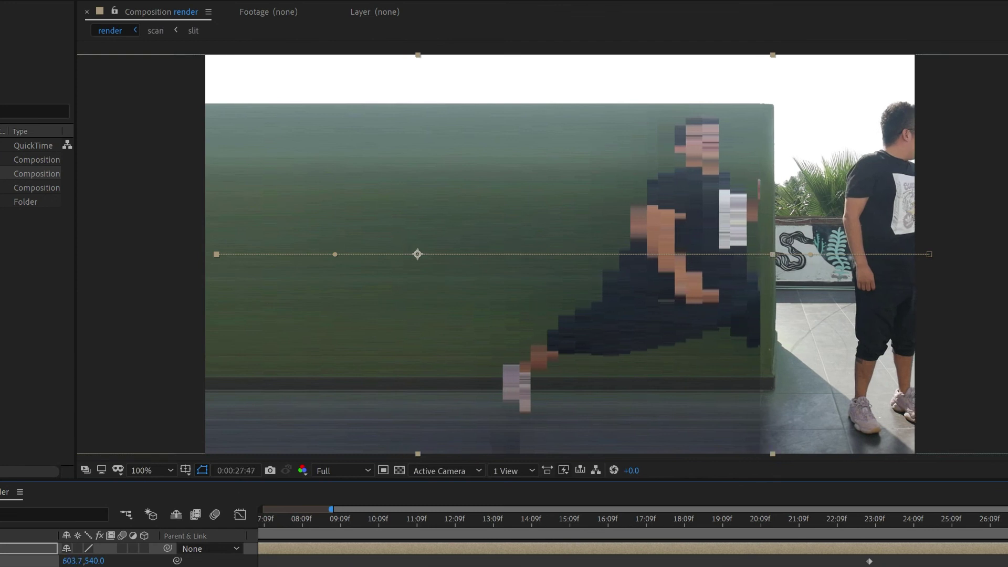
# Examine the camera move near 0:00:29:49 and step back to about 0:00:26:56, checking how the scan meets the duplicate footage.
pyautogui.moveTo(935, 513); pyautogui.dragTo(1007, 523)
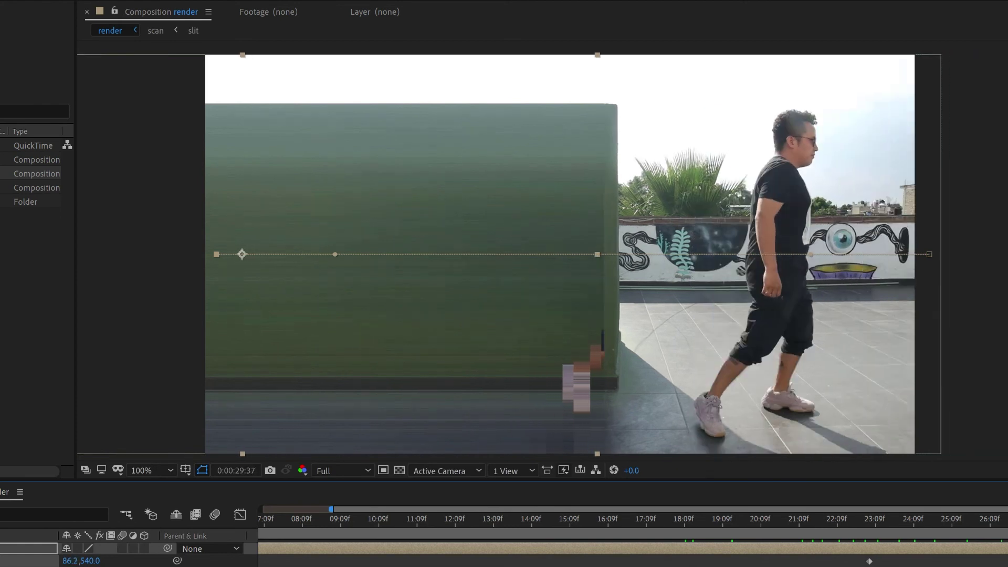
pyautogui.press('pageup')
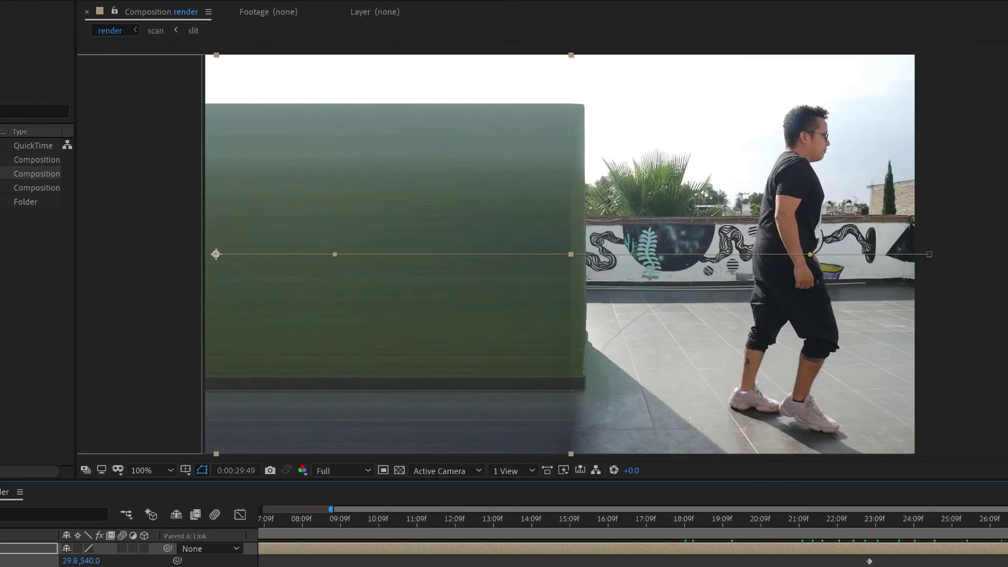
pyautogui.press('pageup')
pyautogui.press('pageup')
pyautogui.press('pageup')
pyautogui.press('pageup')
pyautogui.press('pageup')
pyautogui.press('pageup')
pyautogui.press('pageup')
pyautogui.press('pageup')
pyautogui.press('pageup')
pyautogui.press('pageup')
pyautogui.press('pageup')
pyautogui.press('pageup')
pyautogui.press('pageup')
pyautogui.press('pageup')
pyautogui.press('pageup')
pyautogui.press('pageup')
pyautogui.press('pageup')
pyautogui.press('pageup')
pyautogui.press('pageup')
pyautogui.press('pageup')
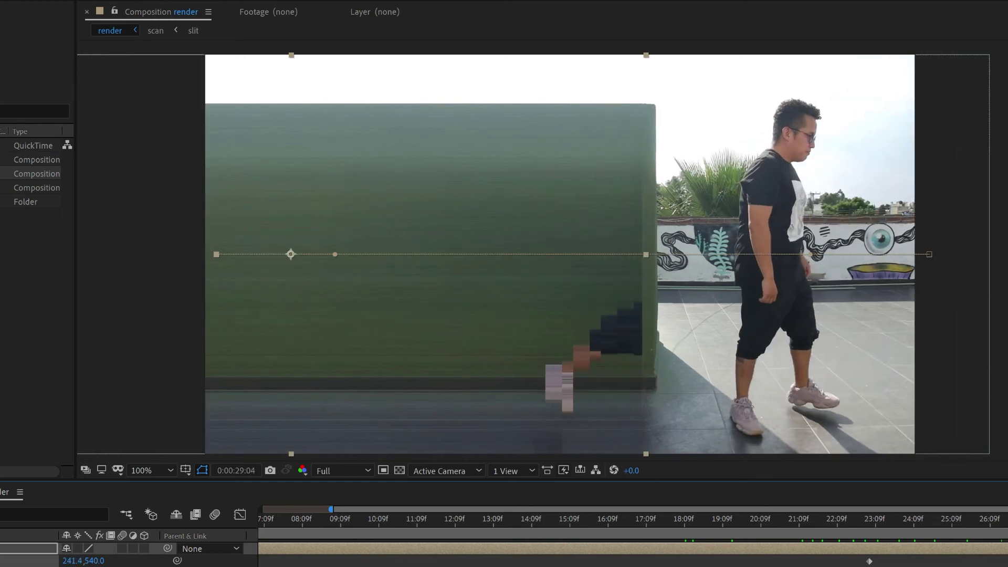
pyautogui.press('pageup')
pyautogui.press('pageup')
pyautogui.press('pageup')
pyautogui.press('pageup')
pyautogui.press('pageup')
pyautogui.press('pageup')
pyautogui.press('pageup')
pyautogui.press('pageup')
pyautogui.press('pageup')
pyautogui.press('pageup')
pyautogui.press('pageup')
pyautogui.press('pageup')
pyautogui.press('pageup')
pyautogui.press('pageup')
pyautogui.press('pageup')
pyautogui.press('pageup')
pyautogui.press('pageup')
pyautogui.press('pageup')
pyautogui.press('pageup')
pyautogui.press('pageup')
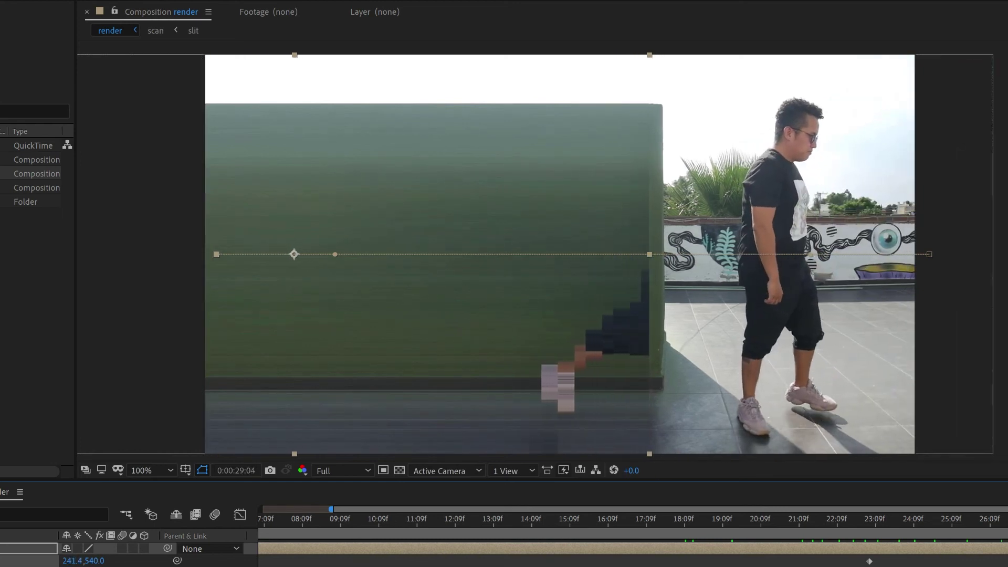
pyautogui.press('pageup')
pyautogui.press('pageup')
pyautogui.press('pageup')
pyautogui.press('pageup')
pyautogui.press('pageup')
pyautogui.press('pageup')
pyautogui.press('pageup')
pyautogui.press('pageup')
pyautogui.press('pageup')
pyautogui.press('pageup')
pyautogui.press('pageup')
pyautogui.press('pageup')
pyautogui.press('pageup')
pyautogui.press('pageup')
pyautogui.press('pageup')
pyautogui.press('pageup')
pyautogui.press('pageup')
pyautogui.press('pageup')
pyautogui.press('pageup')
pyautogui.press('pageup')
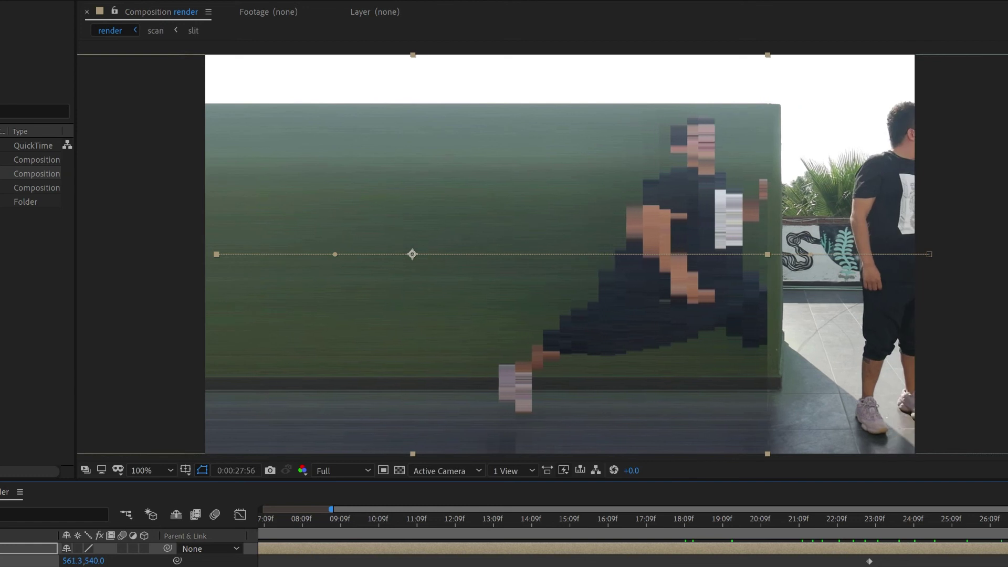
pyautogui.press('pageup')
pyautogui.press('pageup')
pyautogui.press('pageup')
pyautogui.press('pageup')
pyautogui.press('pageup')
pyautogui.press('pageup')
pyautogui.press('pageup')
pyautogui.press('pageup')
pyautogui.press('pageup')
pyautogui.press('pageup')
pyautogui.press('pageup')
pyautogui.press('pageup')
pyautogui.press('pageup')
pyautogui.press('pageup')
pyautogui.press('pageup')
pyautogui.press('pagedown')
pyautogui.press('pagedown')
pyautogui.press('pagedown')
pyautogui.press('pagedown')
pyautogui.press('pagedown')
pyautogui.press('pagedown')
pyautogui.press('pagedown')
pyautogui.press('pagedown')
pyautogui.press('pagedown')
pyautogui.press('pagedown')
pyautogui.press('pagedown')
pyautogui.press('pagedown')
pyautogui.press('pagedown')
pyautogui.press('pagedown')
pyautogui.press('pagedown')
pyautogui.press('pagedown')
pyautogui.press('pagedown')
pyautogui.press('pagedown')
pyautogui.press('pagedown')
pyautogui.press('pagedown')
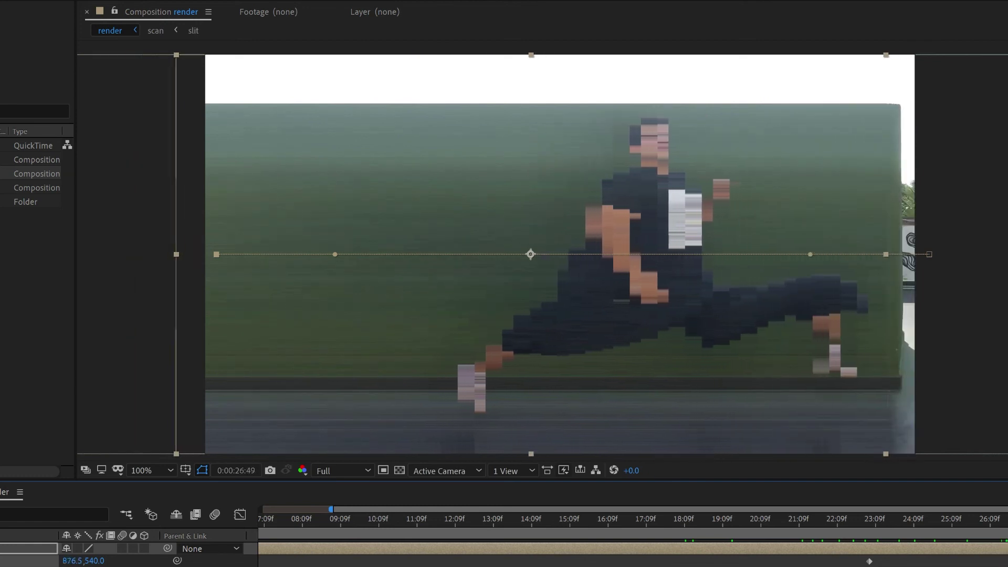
pyautogui.press('pageup')
pyautogui.press('pageup')
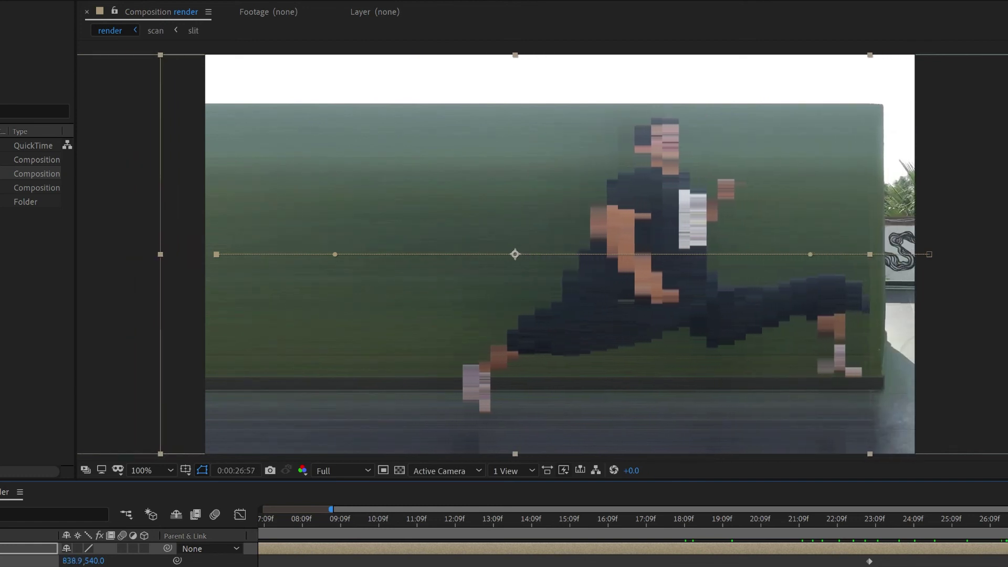
pyautogui.press('pageup')
pyautogui.press('pageup')
pyautogui.press('pagedown')
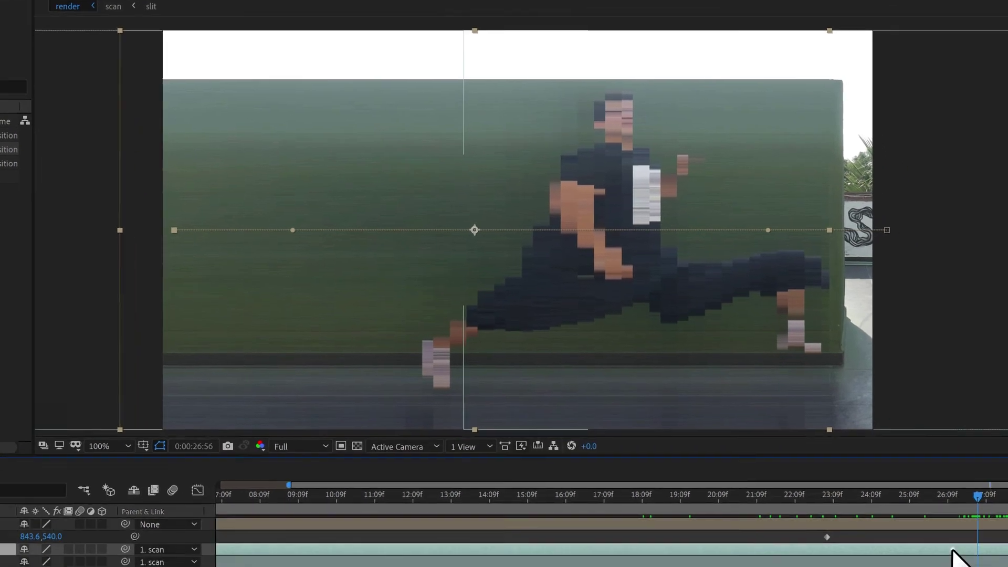
# Slide the duplicate footage layer later in time so it starts at 0:00:10:10, and check the frame at 0:00:29:49.
pyautogui.click(861, 497)
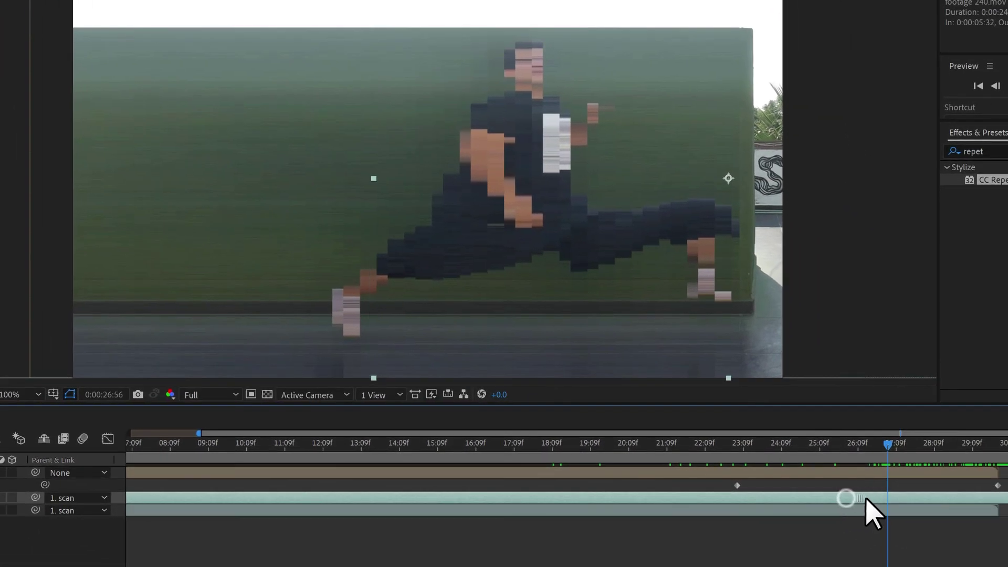
pyautogui.moveTo(889, 502); pyautogui.dragTo(916, 499)
pyautogui.press('=')
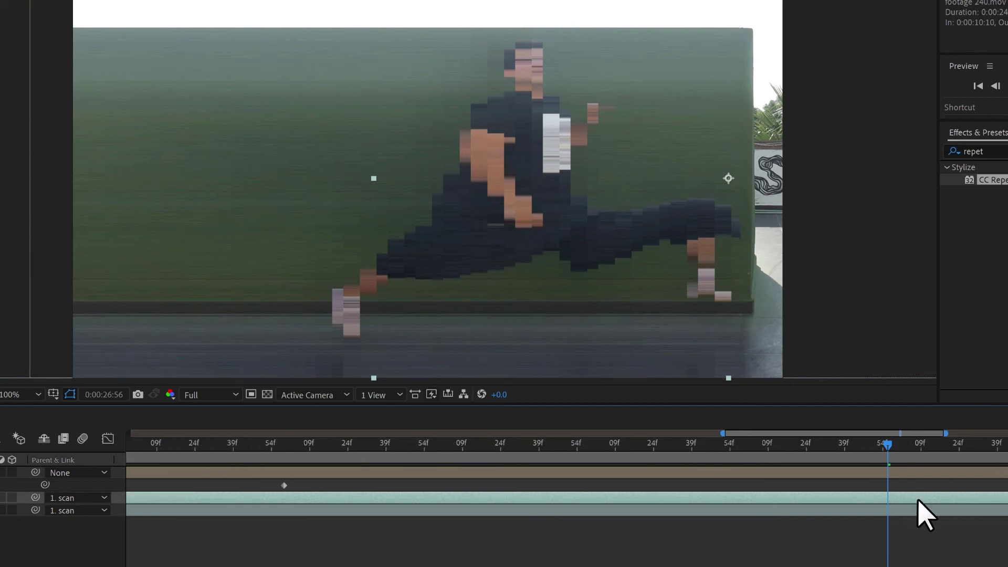
pyautogui.moveTo(722, 433); pyautogui.dragTo(128, 433)
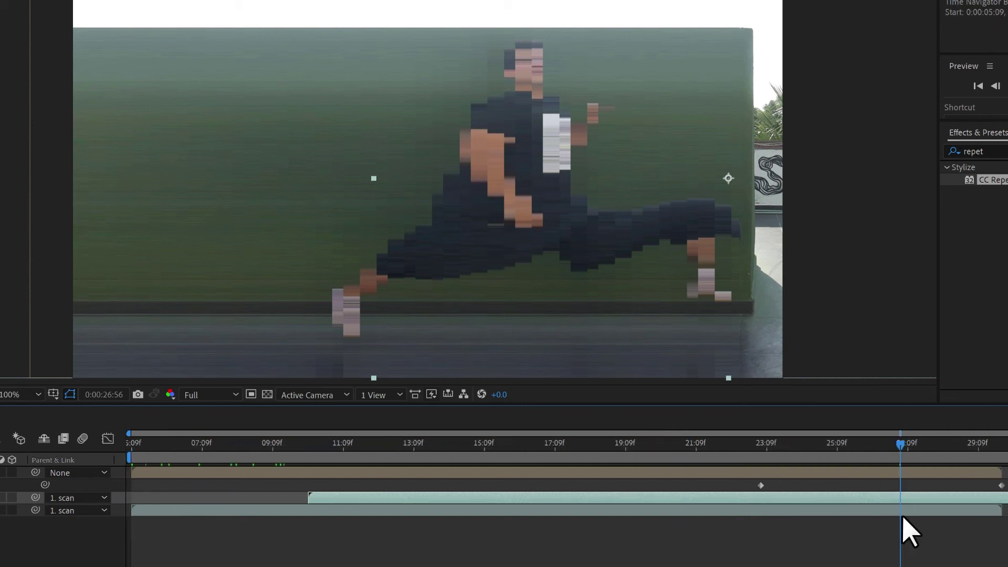
pyautogui.moveTo(911, 443); pyautogui.dragTo(1000, 454)
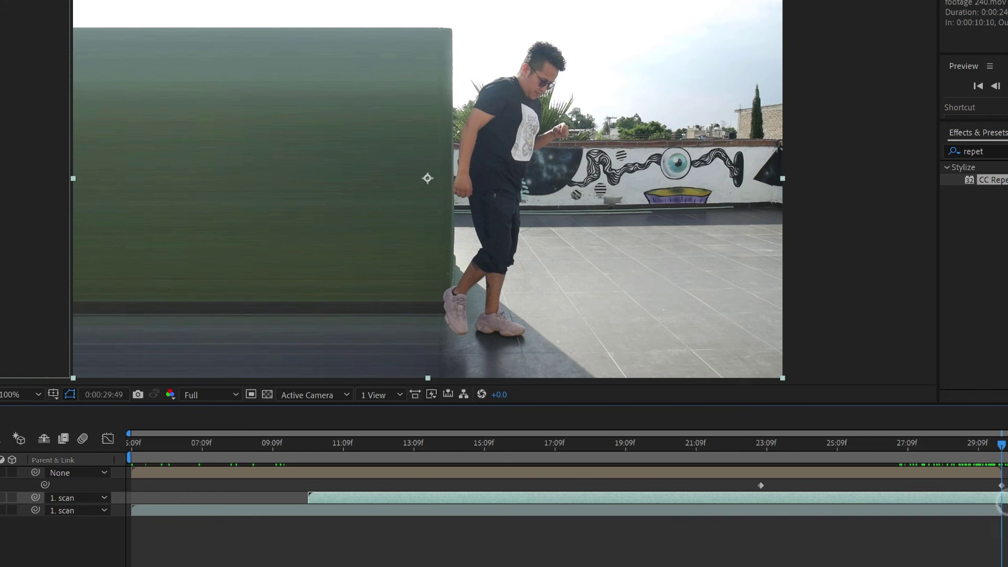
# Duplicate the shifted footage layer and freeze the upper copy on its frame at 0:00:29:49.
pyautogui.hotkey('ctrl', 'd')
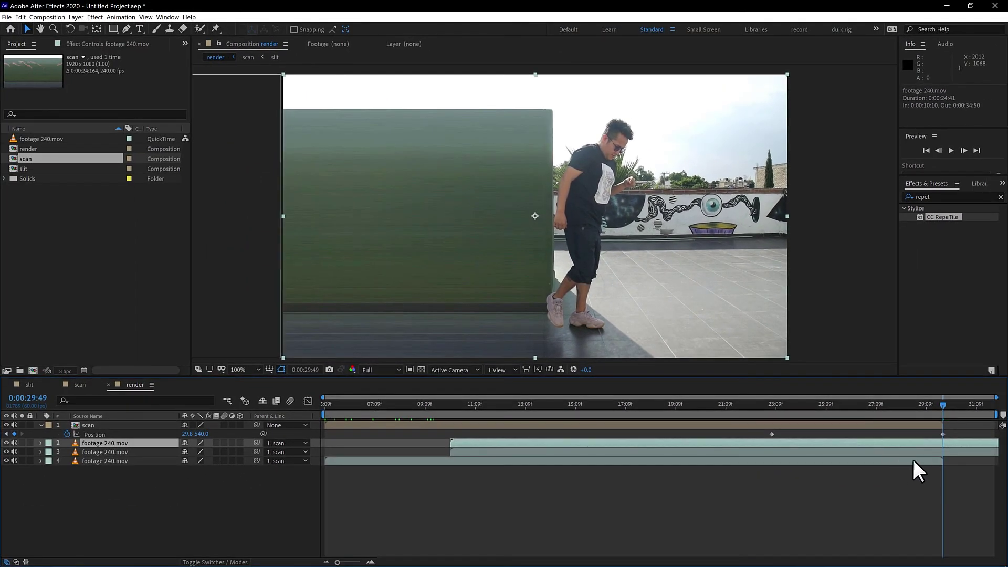
pyautogui.rightClick(942, 441)
pyautogui.moveTo(906, 237)
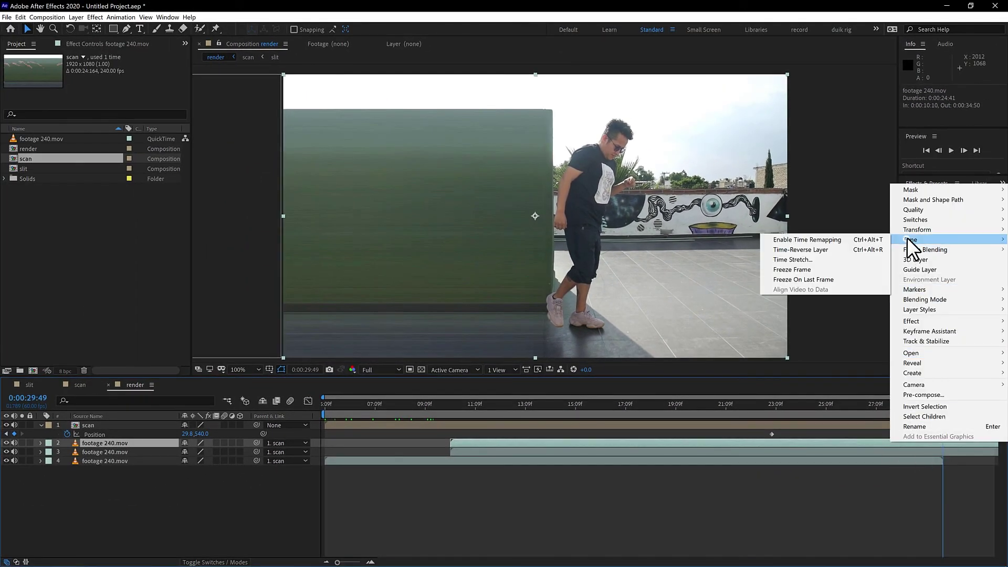
pyautogui.click(811, 271)
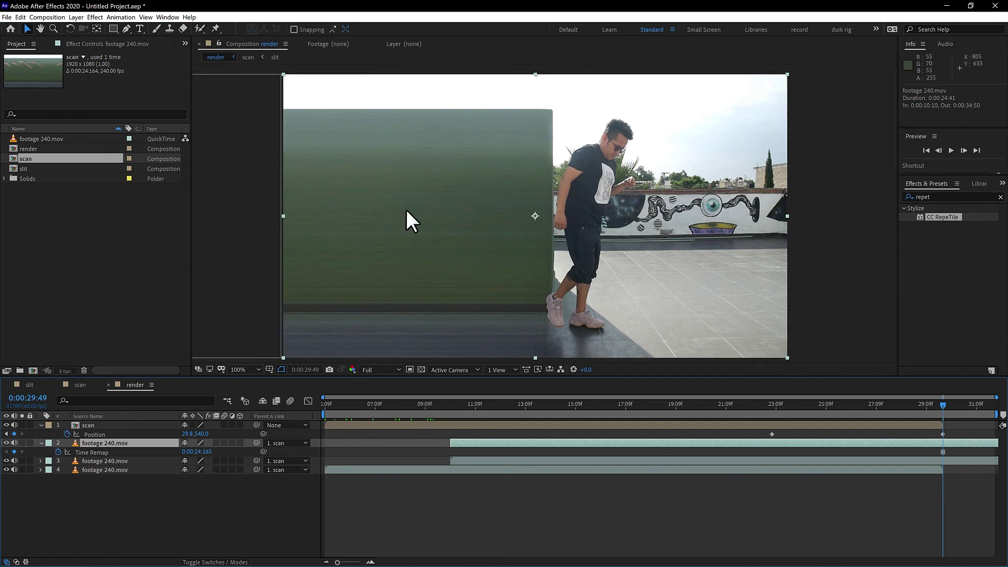
# Draw a rectangular mask about 1068 by 1157 px over the frozen footage's wall area and move that layer above scan.
pyautogui.click(112, 29)
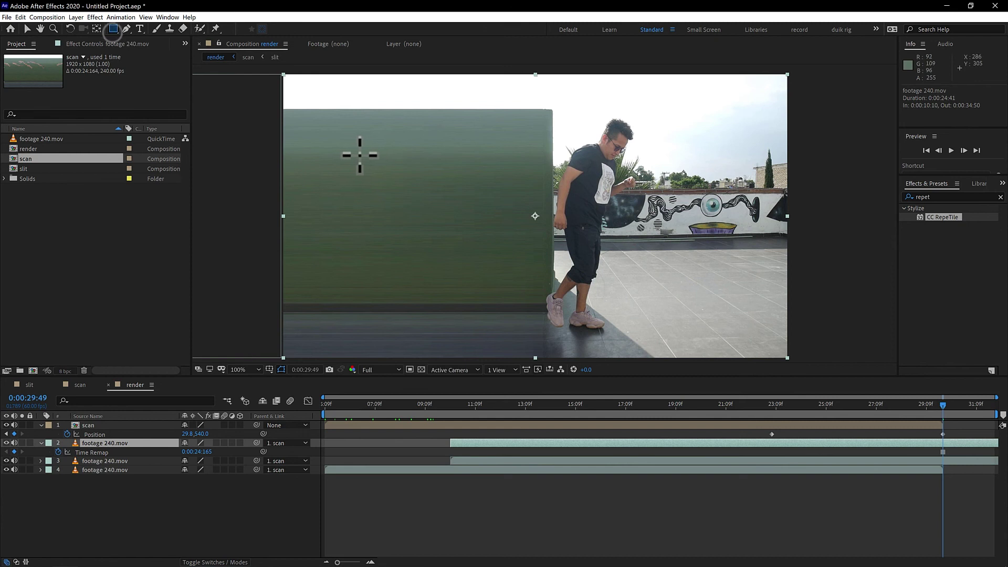
pyautogui.moveTo(264, 71); pyautogui.dragTo(544, 373)
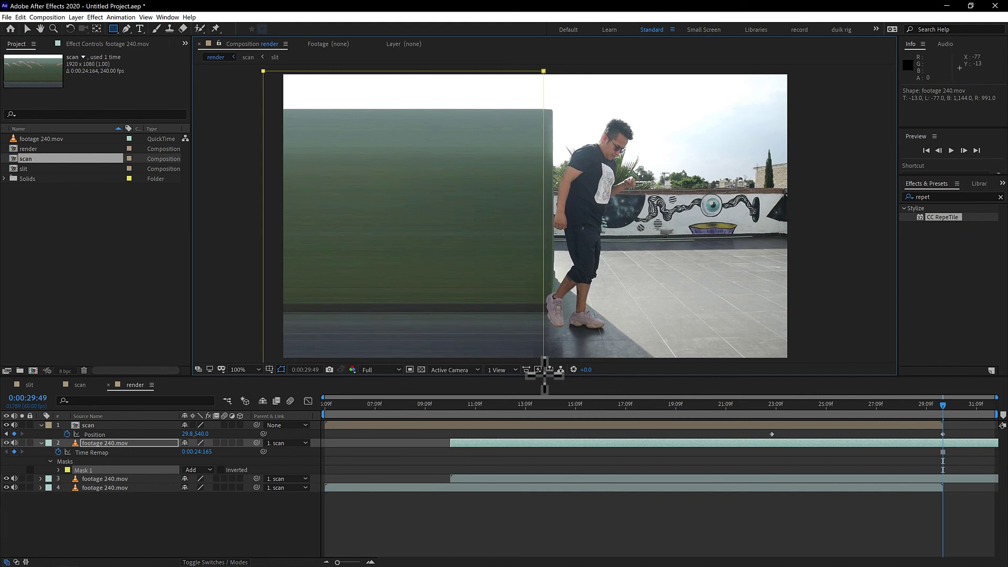
pyautogui.click(912, 445)
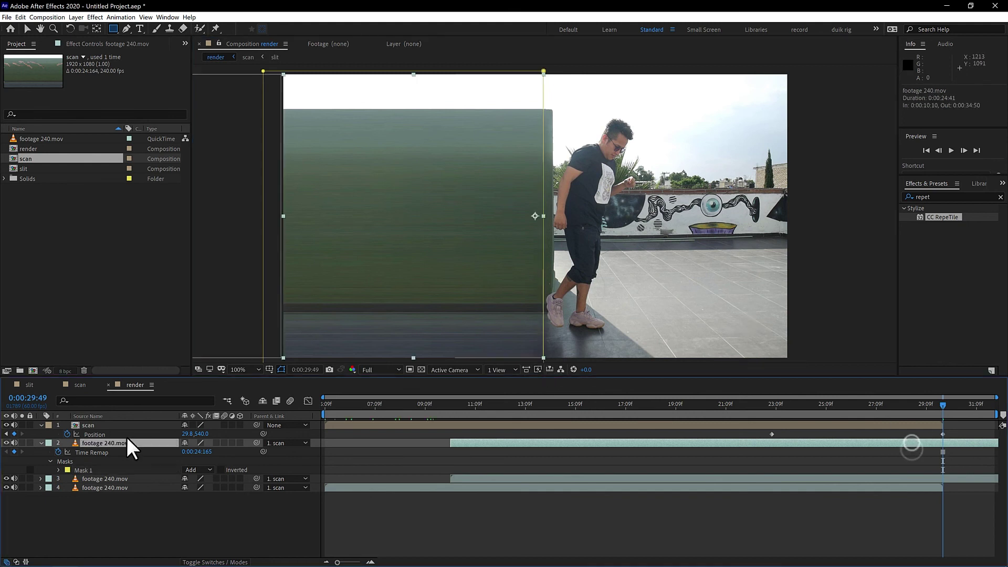
pyautogui.moveTo(126, 444); pyautogui.dragTo(127, 420)
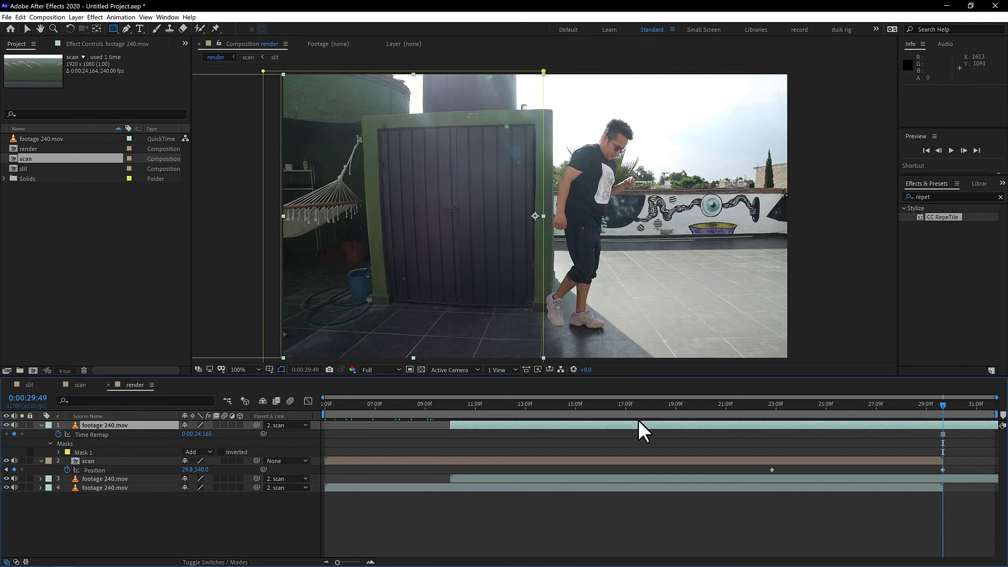
# Keyframe the masked frozen footage's position at 0:00:29:49, and at 0:00:28:03 move it out of frame to 387.3, 540.
pyautogui.press('p')
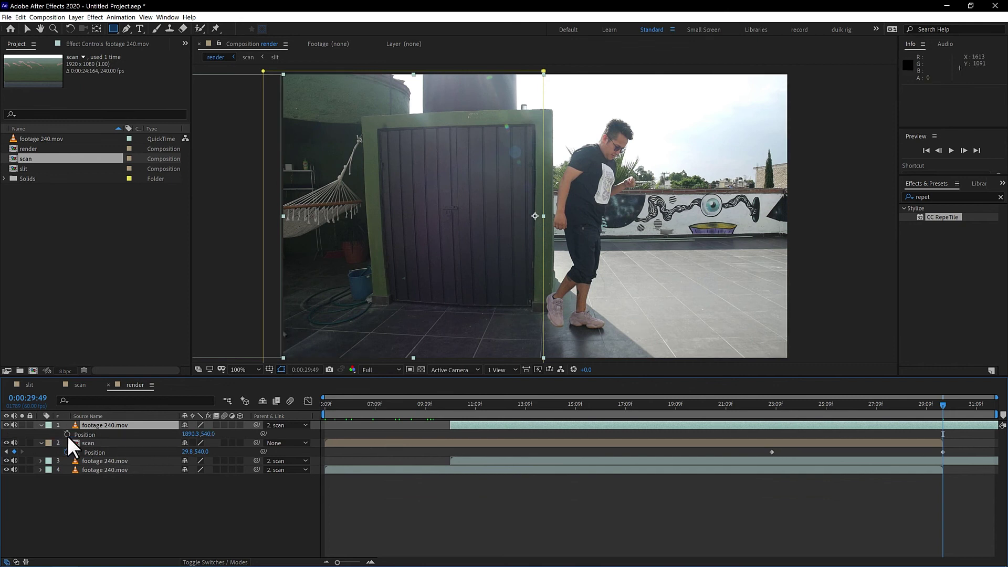
pyautogui.click(68, 433)
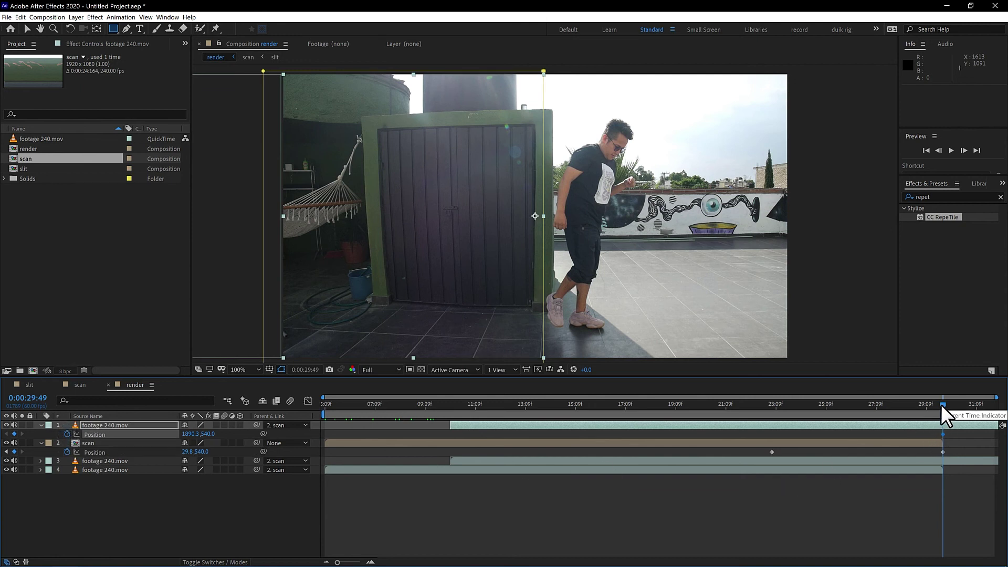
pyautogui.moveTo(941, 402); pyautogui.dragTo(899, 401)
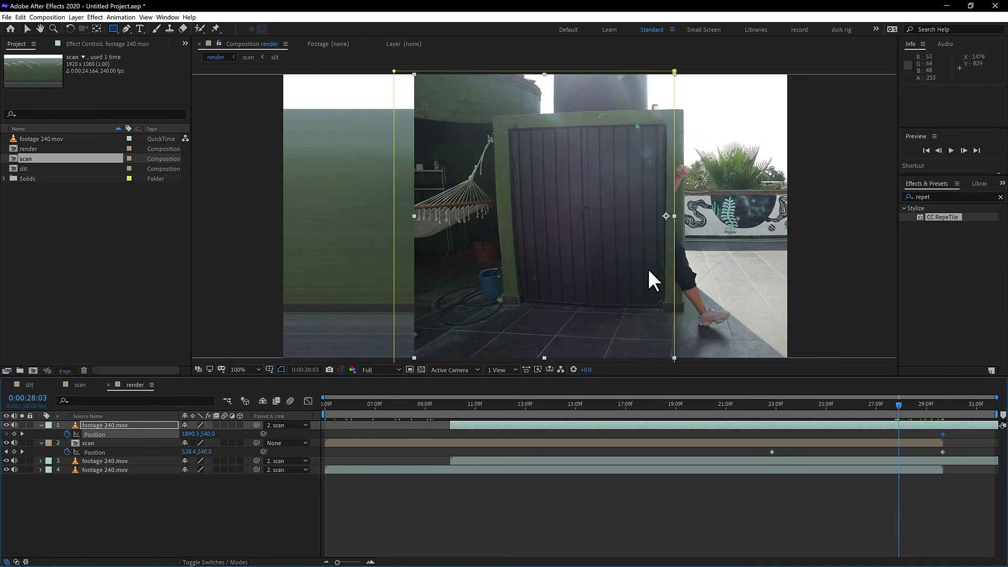
pyautogui.moveTo(630, 254); pyautogui.dragTo(233, 249)
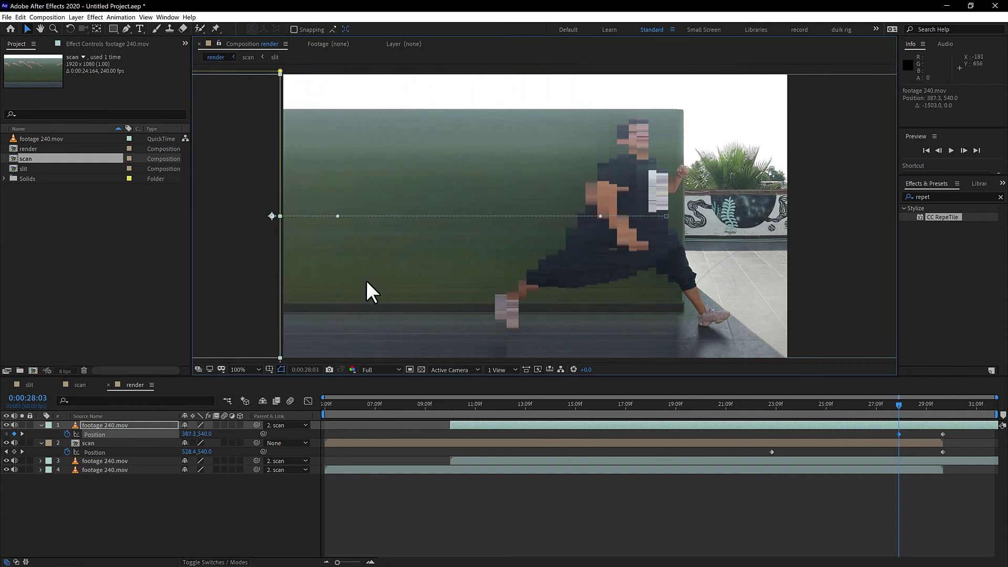
# Split the masked frozen footage layer at 0:00:28:03 and delete the part before that time.
pyautogui.moveTo(898, 402); pyautogui.dragTo(323, 402)
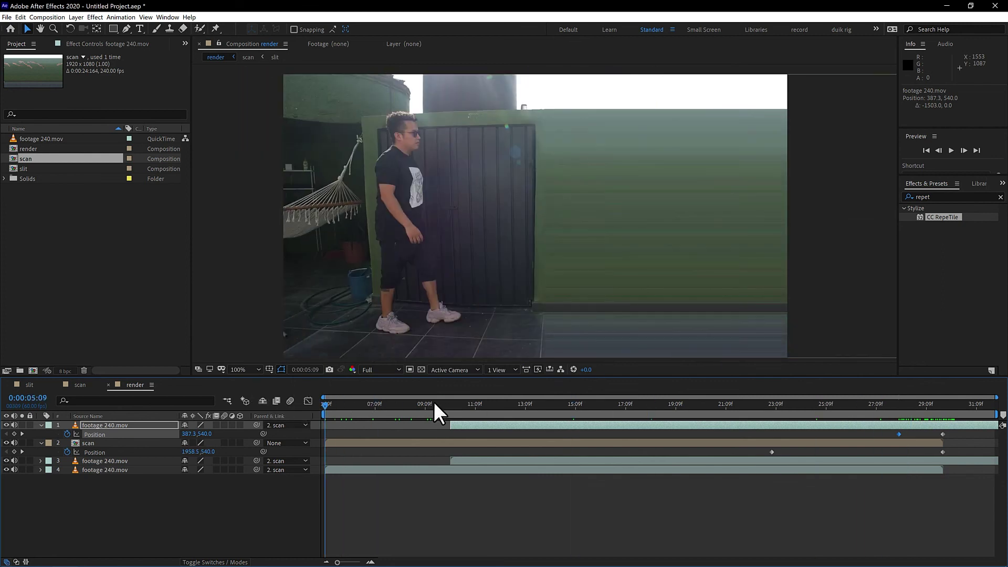
pyautogui.press('space')
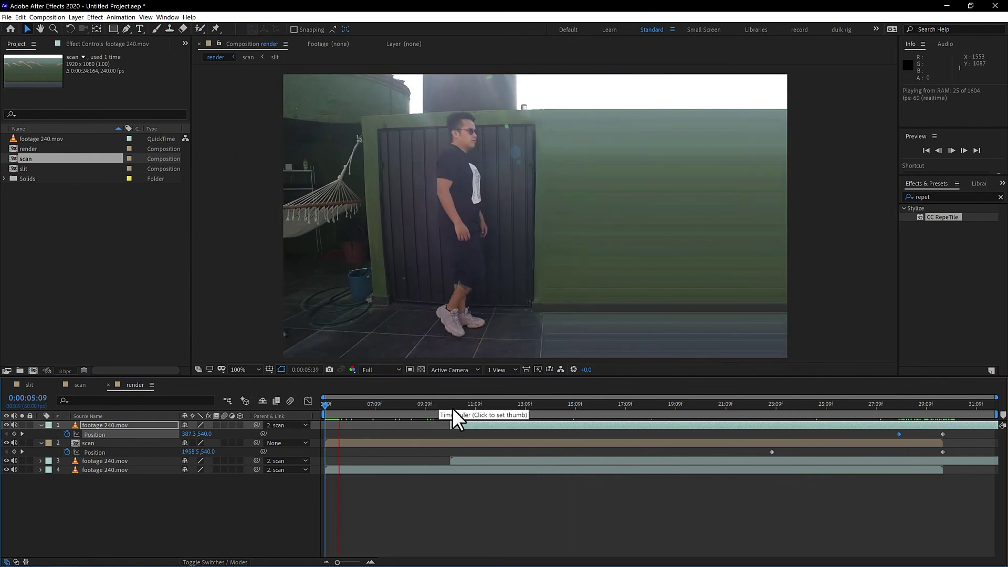
pyautogui.moveTo(450, 406); pyautogui.dragTo(483, 408)
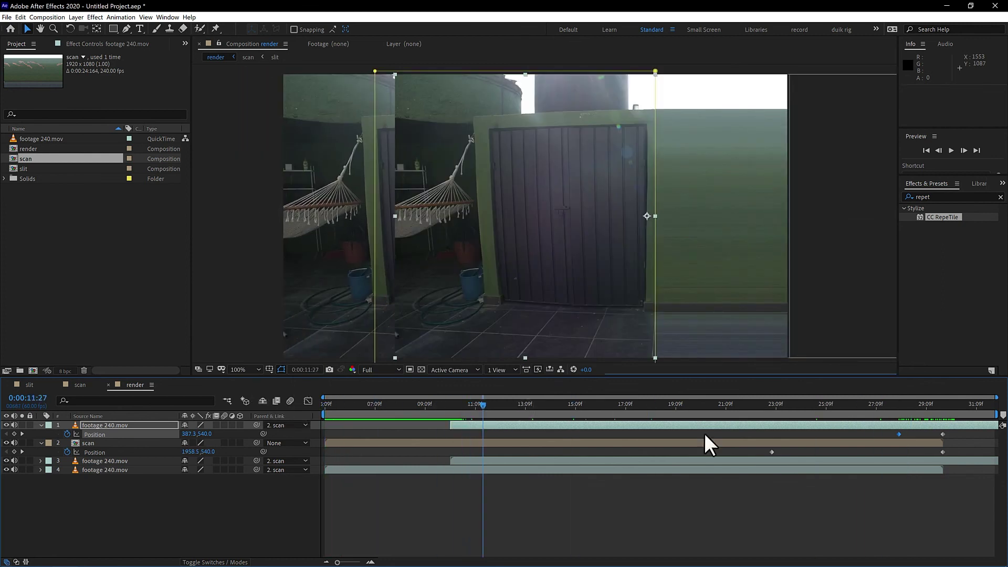
pyautogui.click(900, 407)
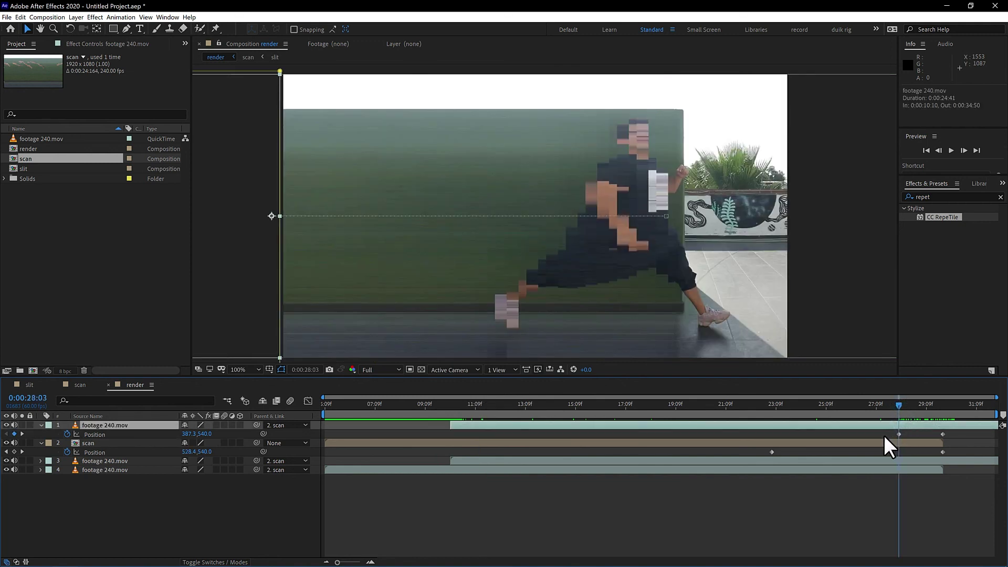
pyautogui.click(893, 437)
pyautogui.click(884, 432)
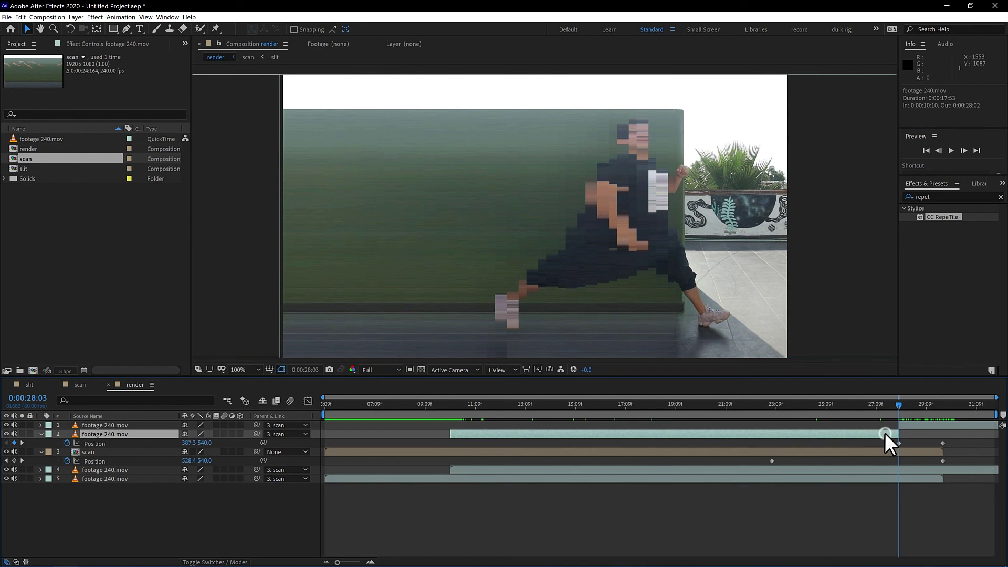
# Preview the render composition from 0:00:05:09 and examine the scan's stepped shapes around 0:00:21:47.
pyautogui.click(450, 405)
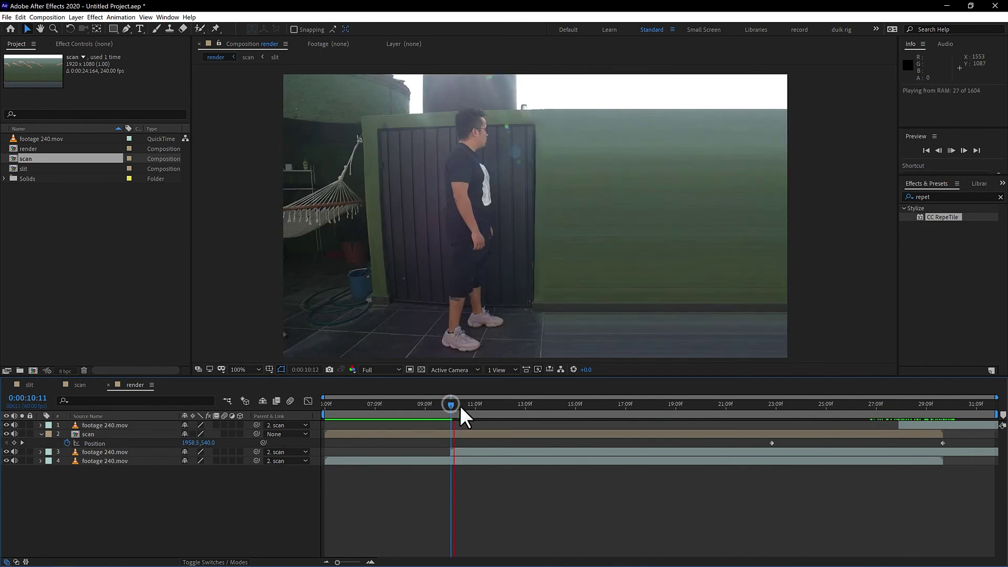
pyautogui.press('space')
pyautogui.moveTo(351, 411); pyautogui.dragTo(317, 413)
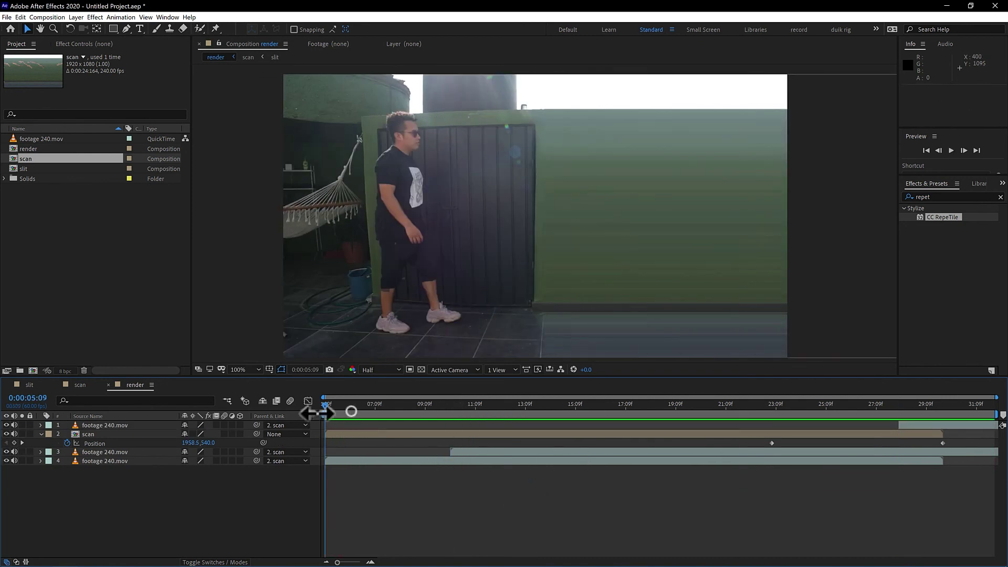
pyautogui.press('space')
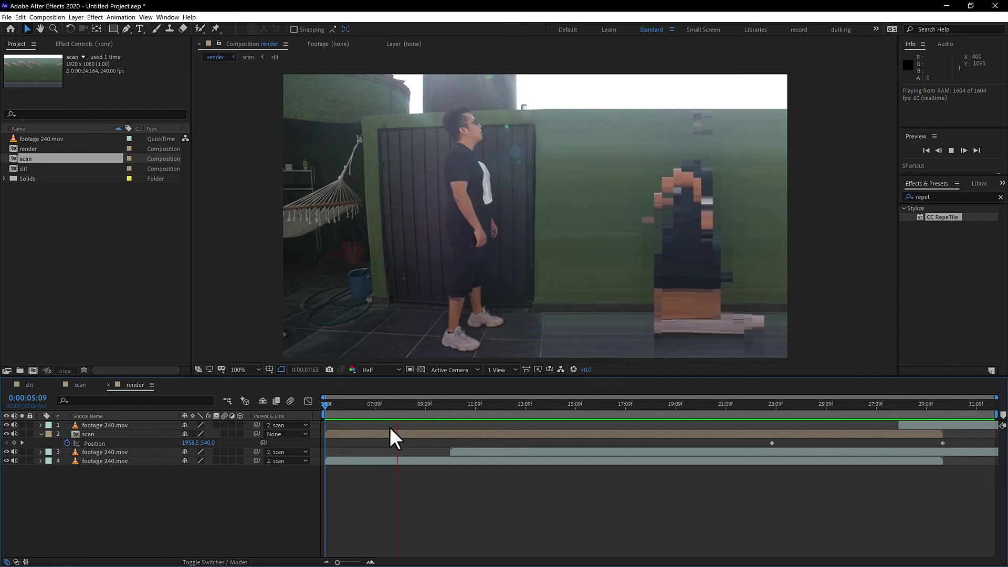
pyautogui.moveTo(459, 405); pyautogui.dragTo(827, 428)
pyautogui.moveTo(745, 433); pyautogui.dragTo(742, 432)
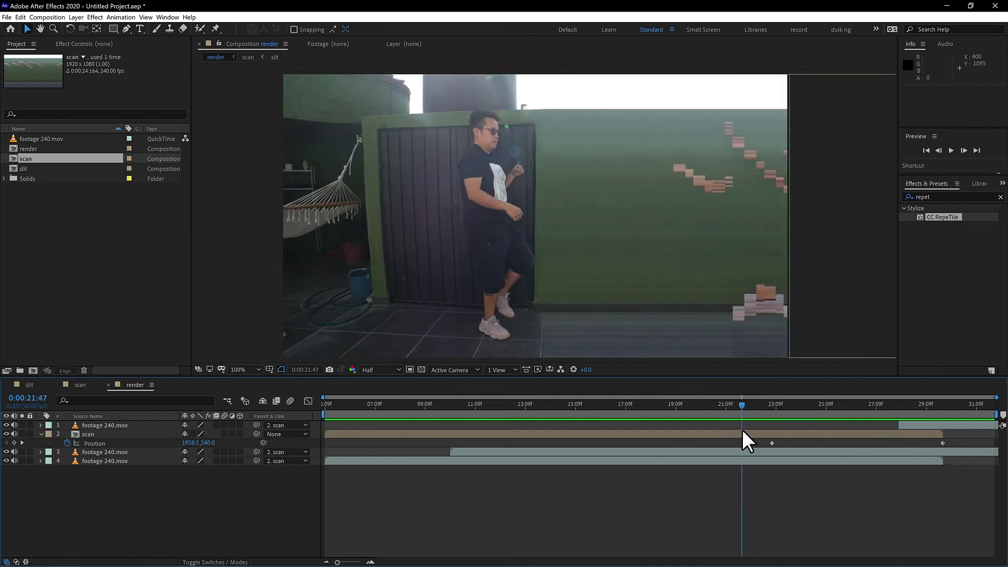
# Select Adjustment Layer 2 in the scan composition and set the project's color depth to 16 bits per channel.
pyautogui.click(78, 385)
pyautogui.click(117, 433)
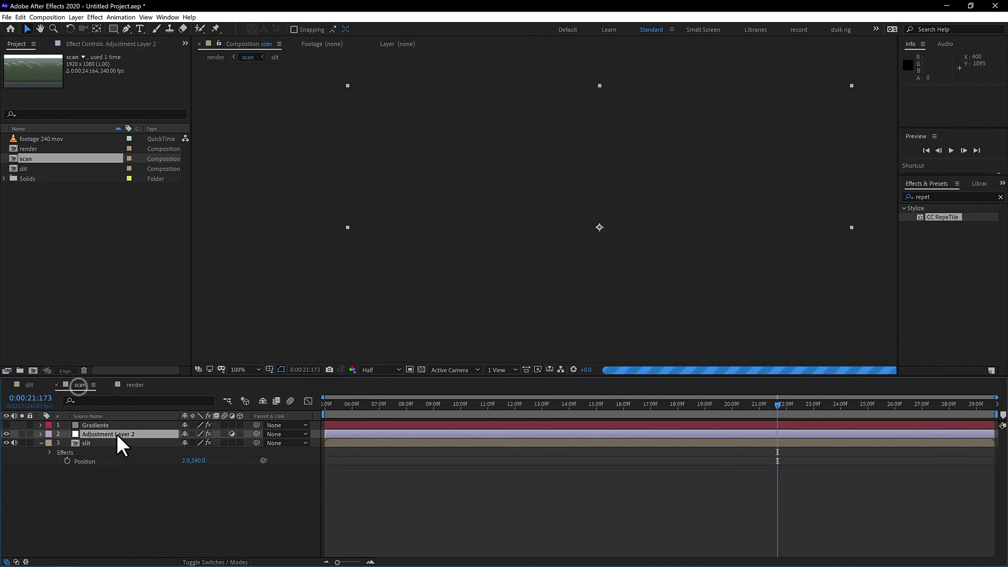
pyautogui.click(65, 371)
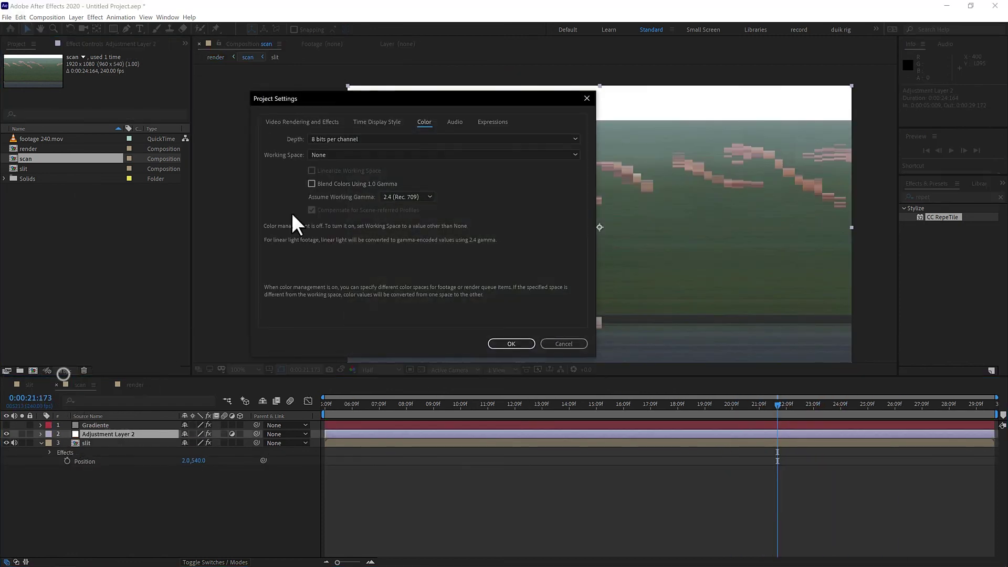
pyautogui.click(348, 140)
pyautogui.click(347, 163)
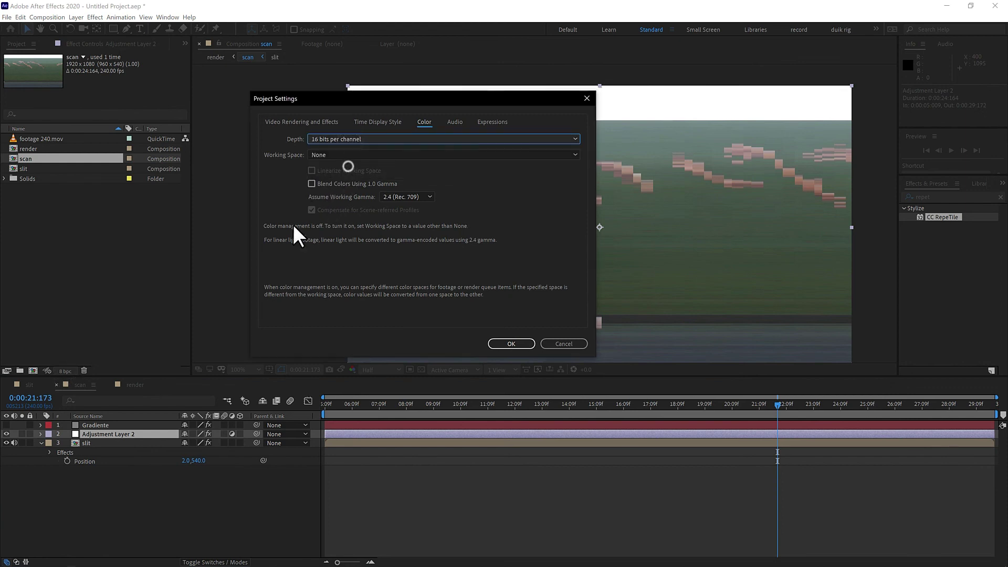
pyautogui.click(516, 343)
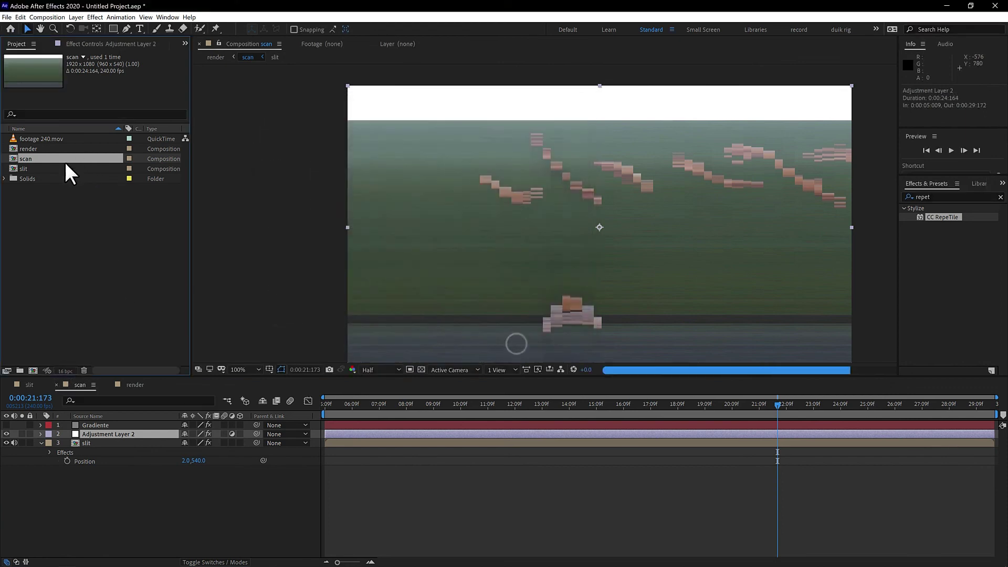
# Set the adjustment layer's Time Displacement time resolution to 240 fps and return to the render composition.
pyautogui.click(96, 43)
pyautogui.click(112, 93)
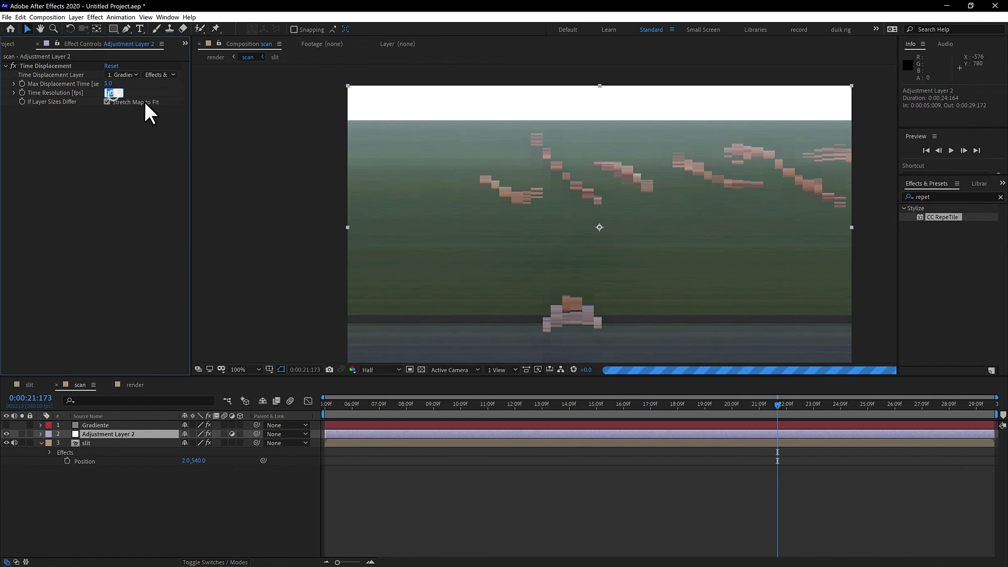
pyautogui.write('2')
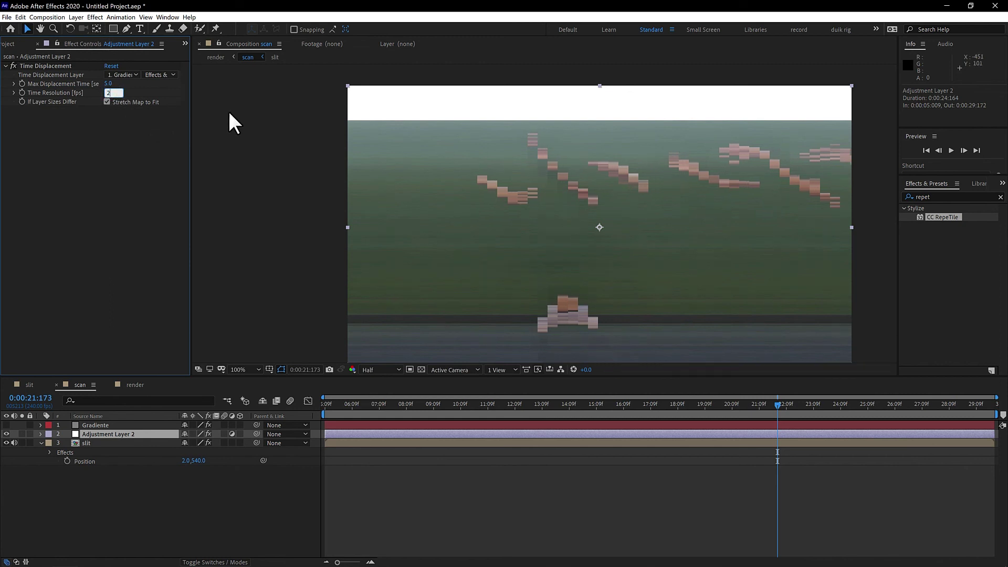
pyautogui.write('40')
pyautogui.press('Return')
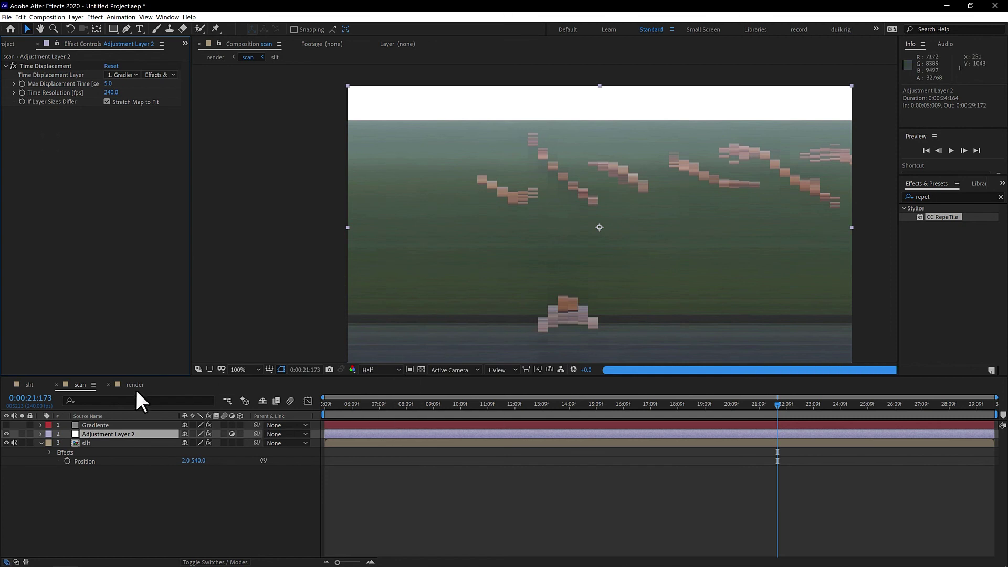
pyautogui.click(135, 387)
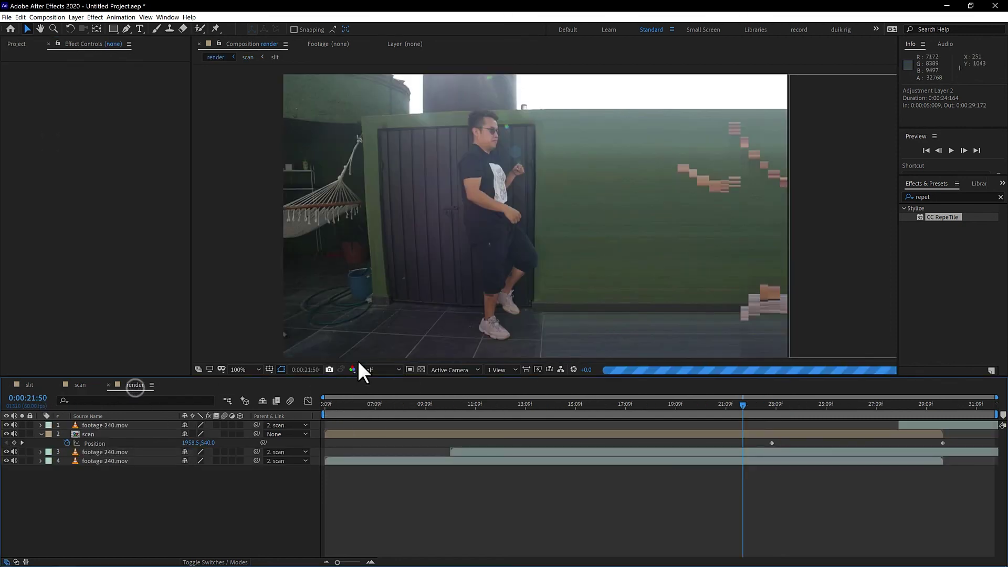